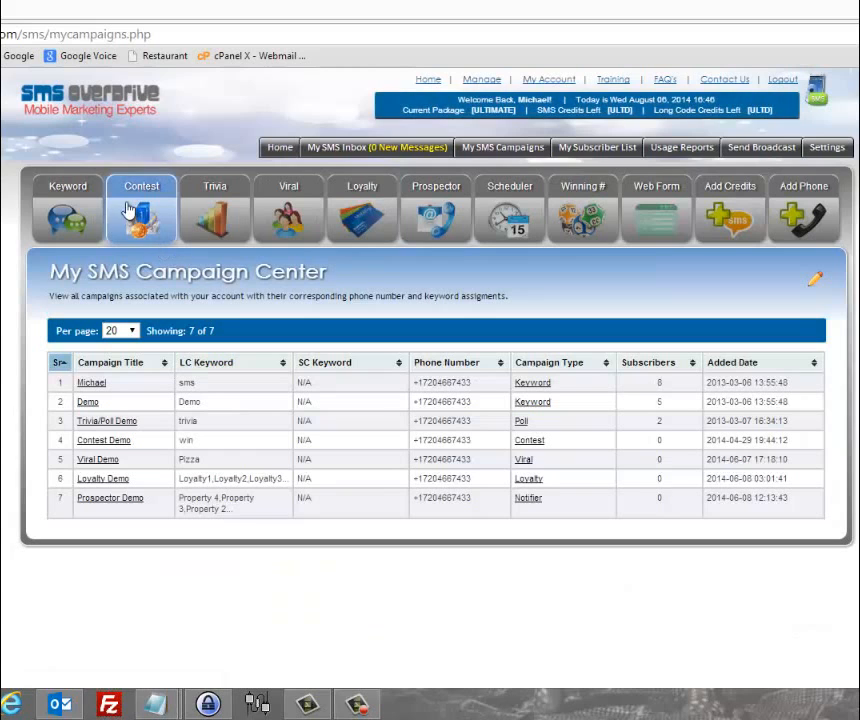
# Open the contest campaigns page
pyautogui.click(128, 210)
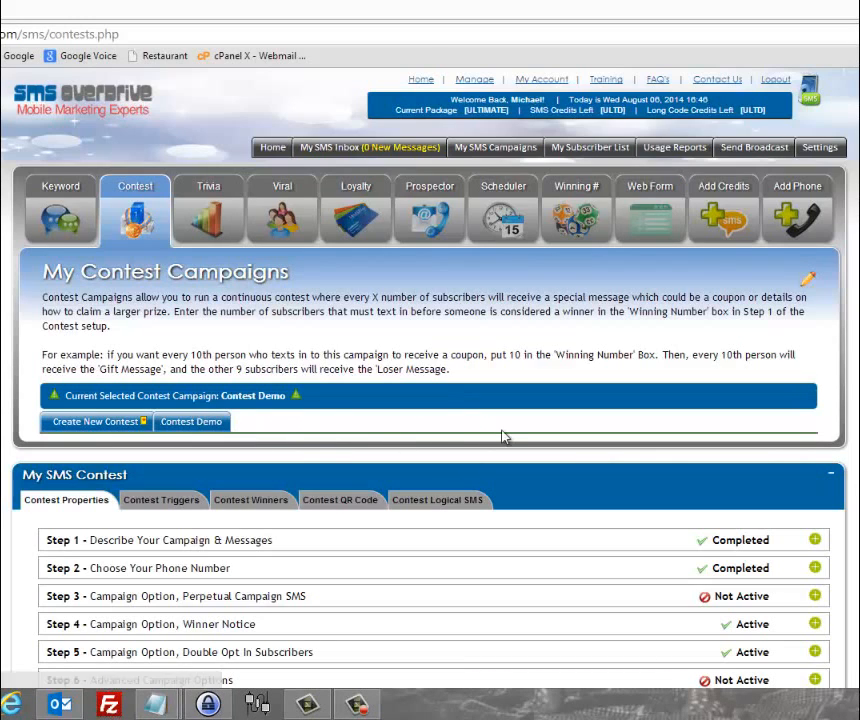
pyautogui.click(79, 426)
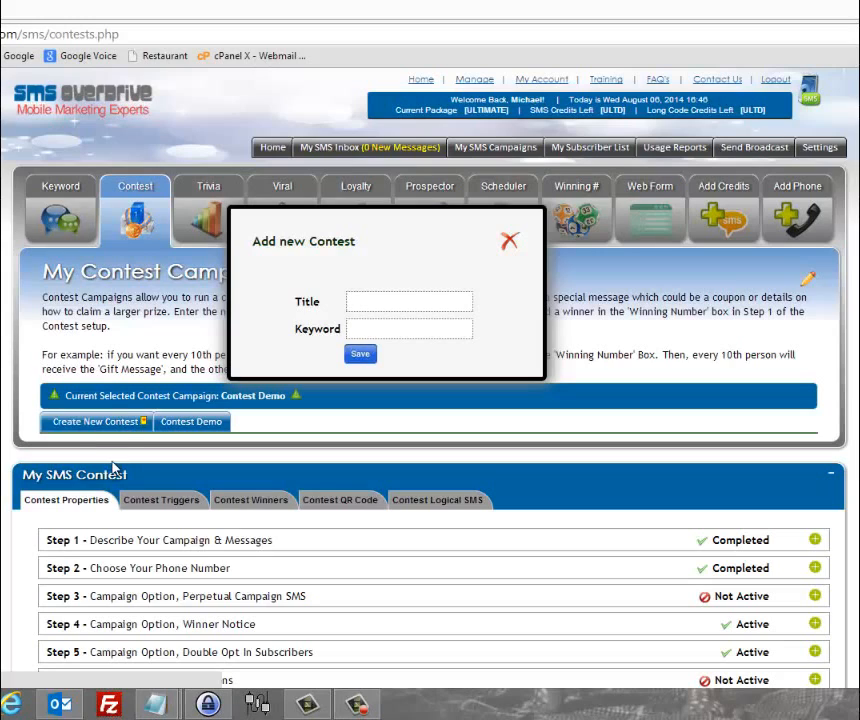
pyautogui.click(379, 300)
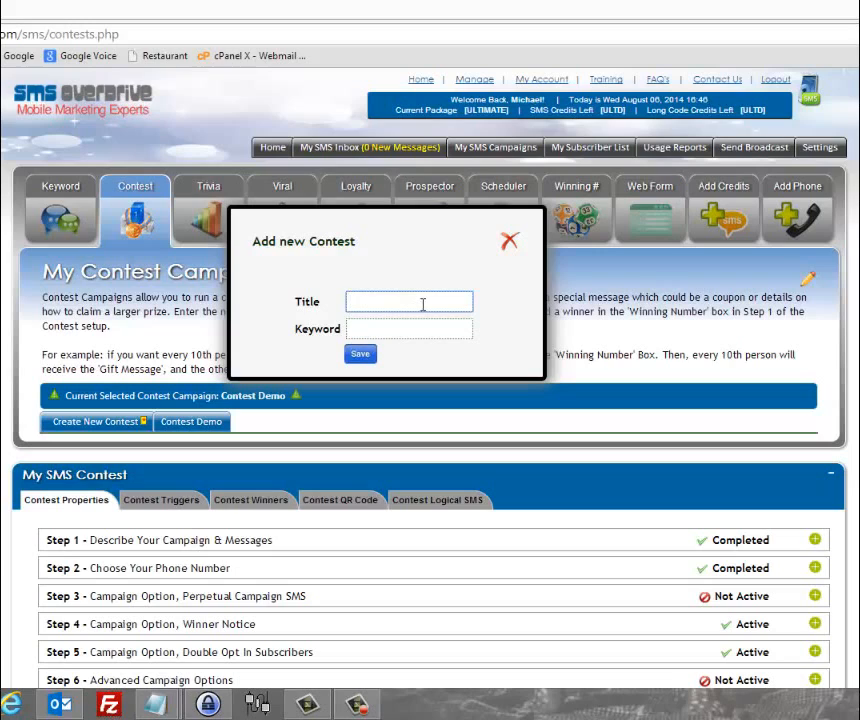
pyautogui.click(375, 328)
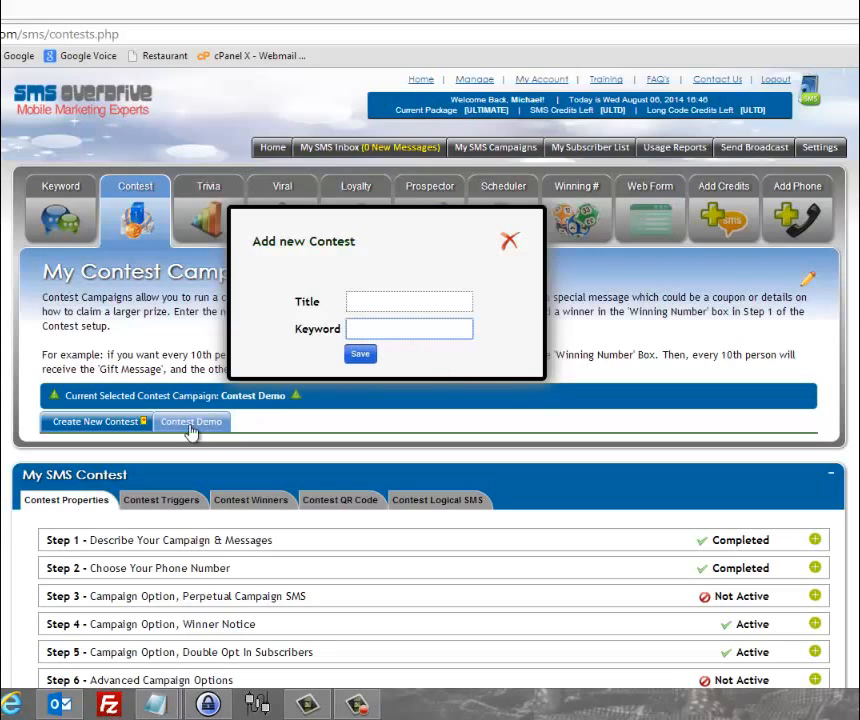
pyautogui.click(508, 244)
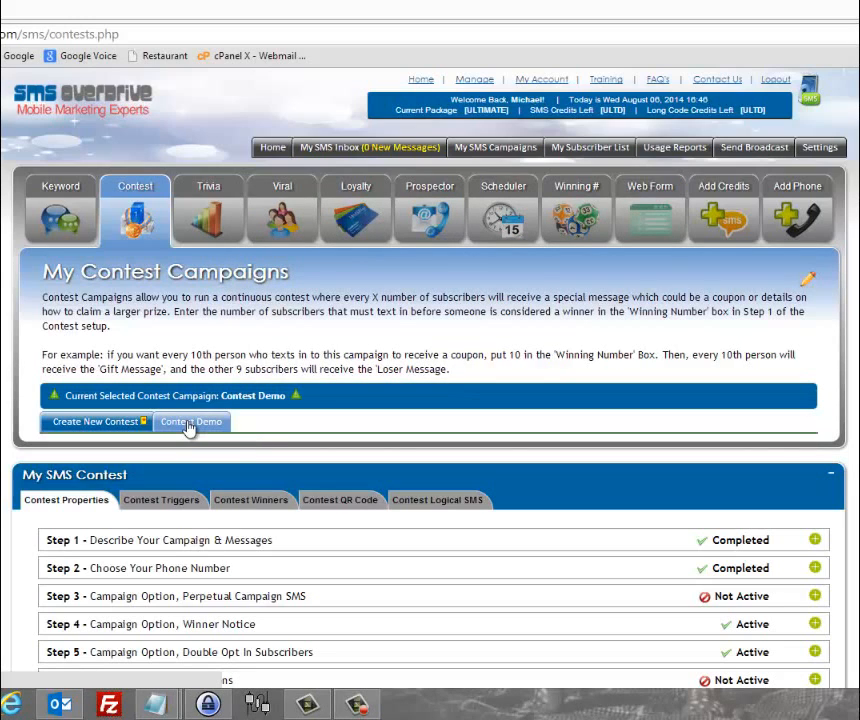
# Load the Contest Demo campaign and enlarge the My SMS Contest section vertically so its setup steps have more room
pyautogui.click(188, 424)
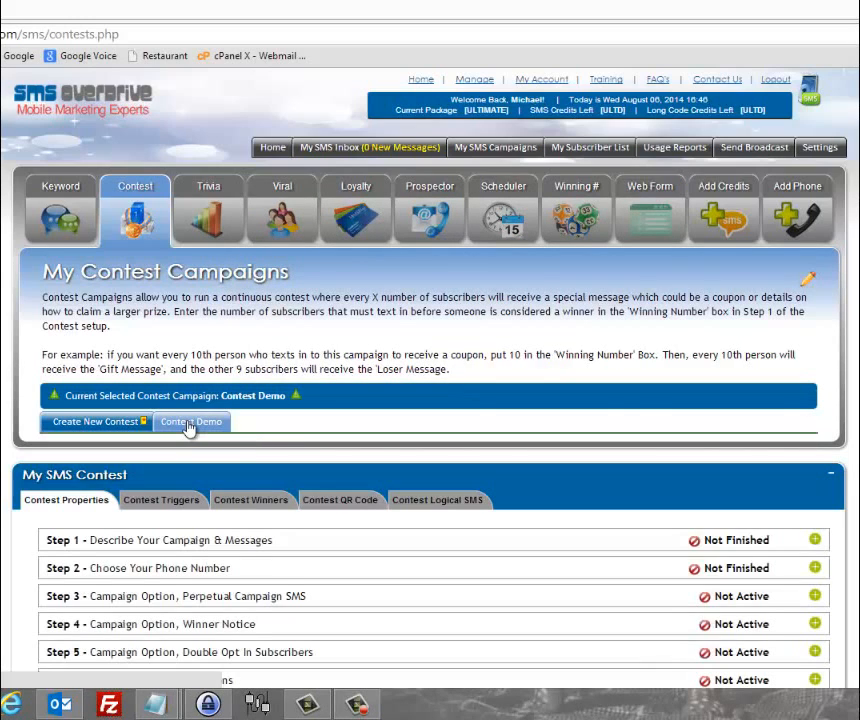
pyautogui.scroll(-4, 815, 508)
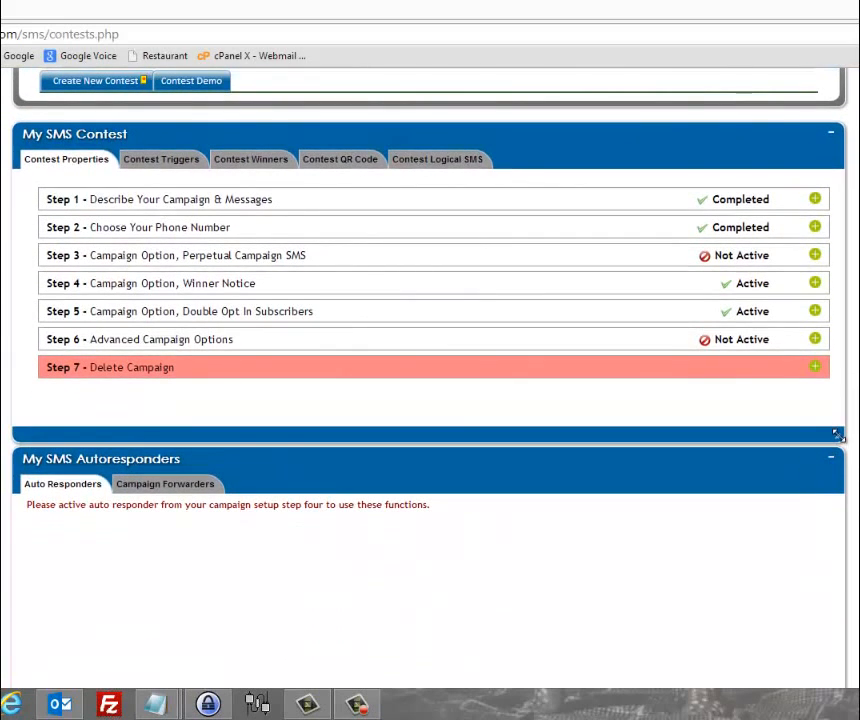
pyautogui.moveTo(837, 437); pyautogui.dragTo(837, 706)
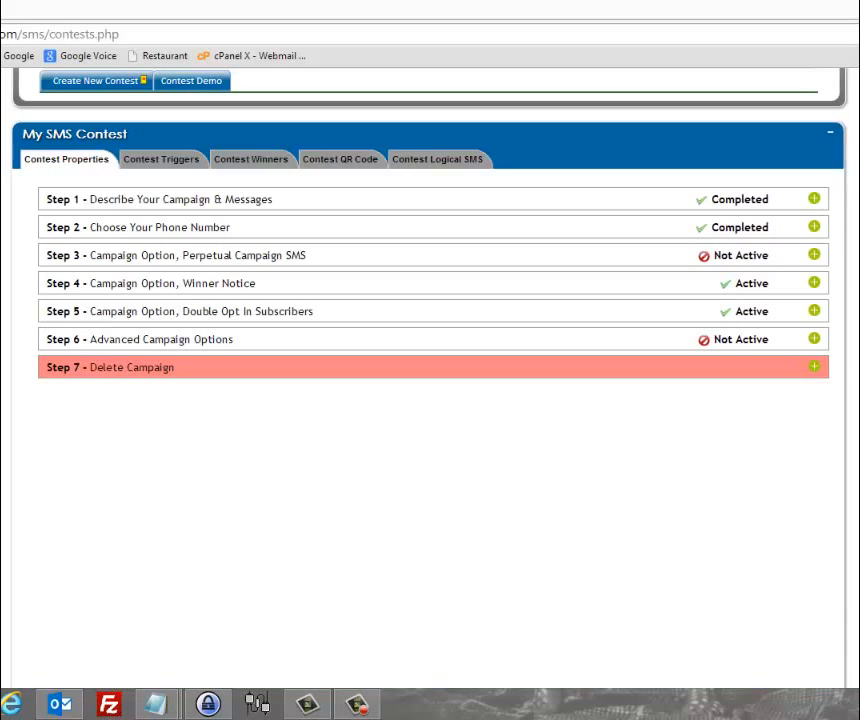
pyautogui.scroll(1, 428, 380)
pyautogui.scroll(-1, 428, 380)
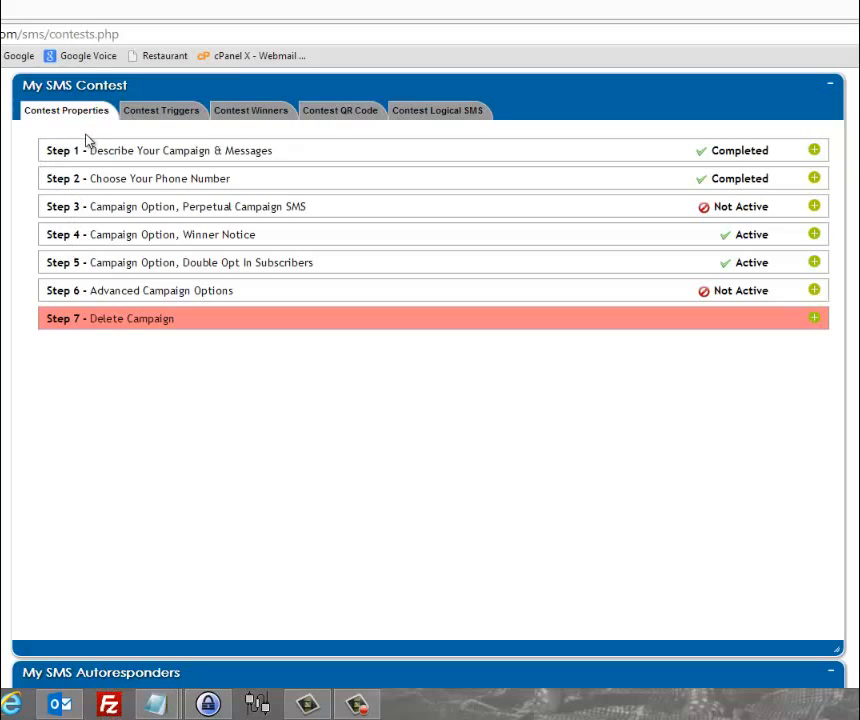
pyautogui.moveTo(46, 262); pyautogui.dragTo(267, 262)
pyautogui.click(321, 263)
pyautogui.tripleClick(314, 263)
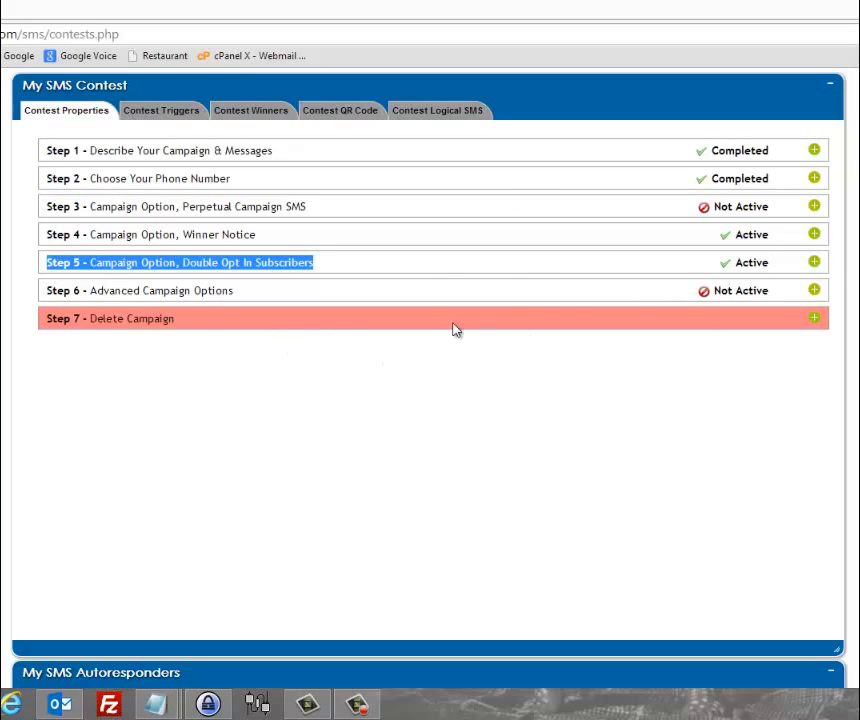
# Open Step 1, Describe Your Campaign & Messages, for editing and review its title, keyword, winning number and gift message
pyautogui.click(815, 152)
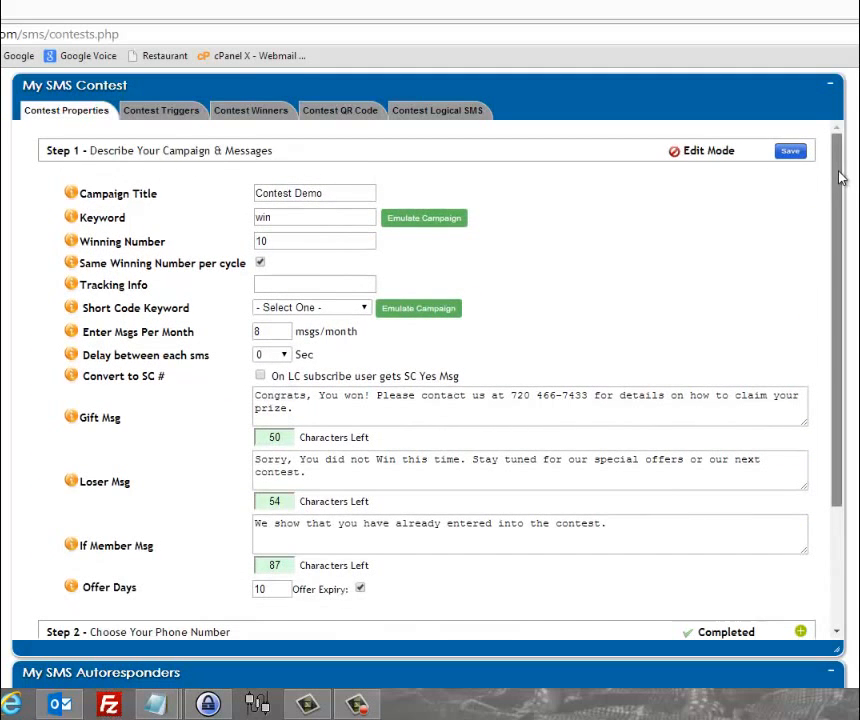
pyautogui.moveTo(839, 169); pyautogui.dragTo(838, 208)
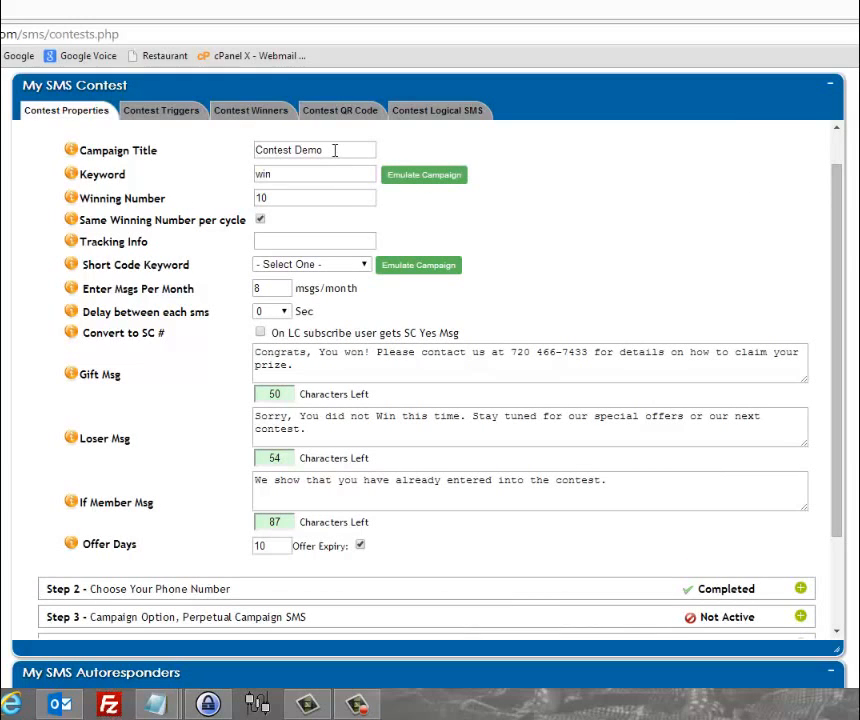
pyautogui.moveTo(335, 150); pyautogui.dragTo(225, 150)
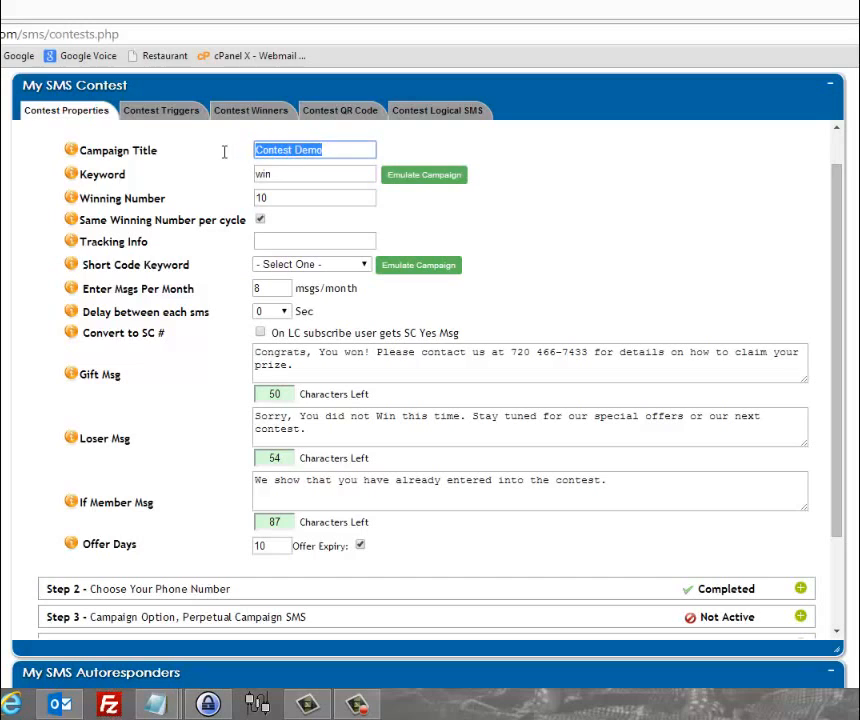
pyautogui.click(291, 175)
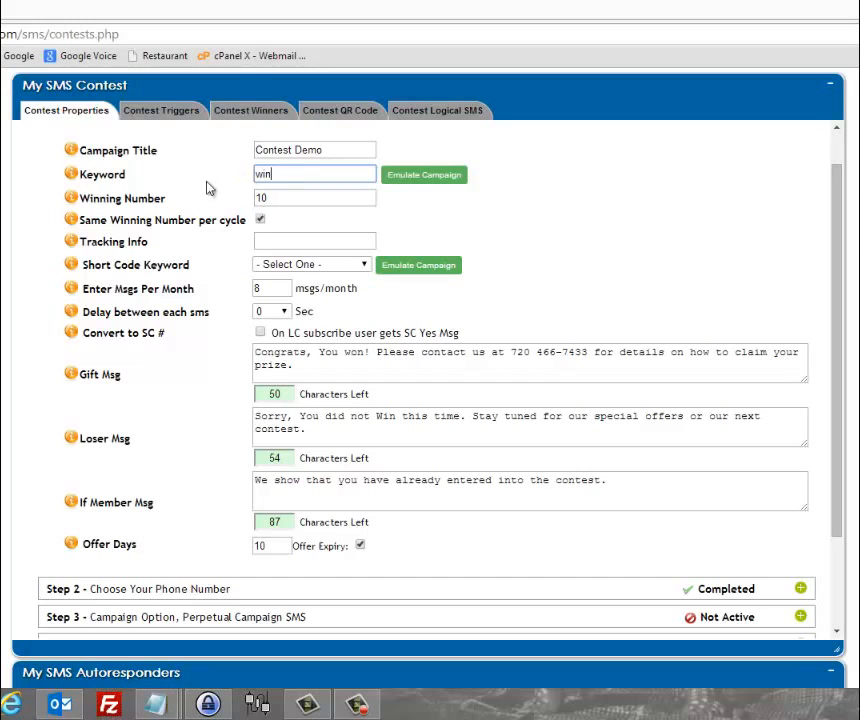
pyautogui.moveTo(251, 175); pyautogui.dragTo(192, 184)
pyautogui.click(143, 186)
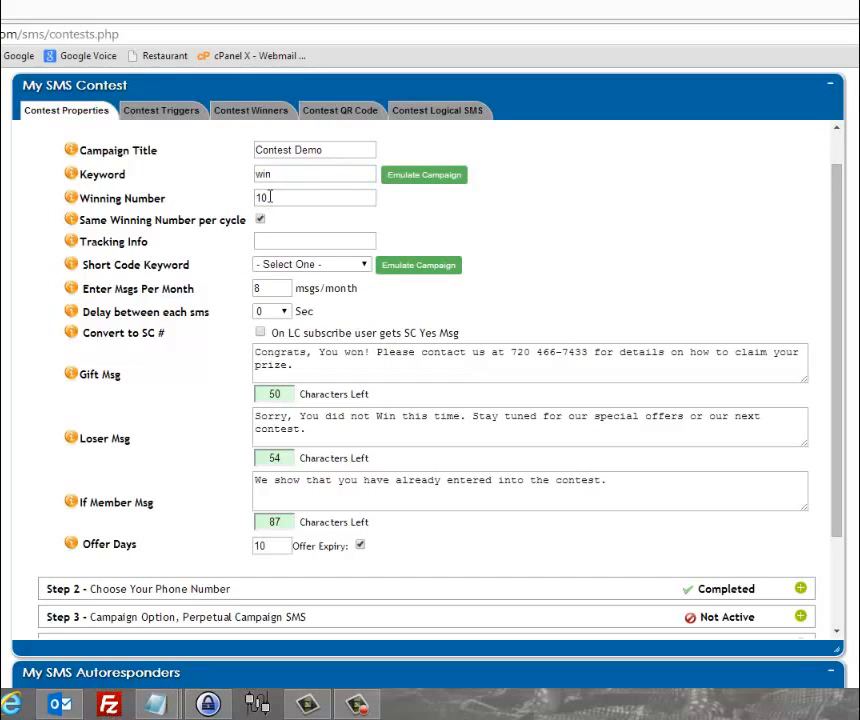
pyautogui.moveTo(269, 196); pyautogui.dragTo(215, 202)
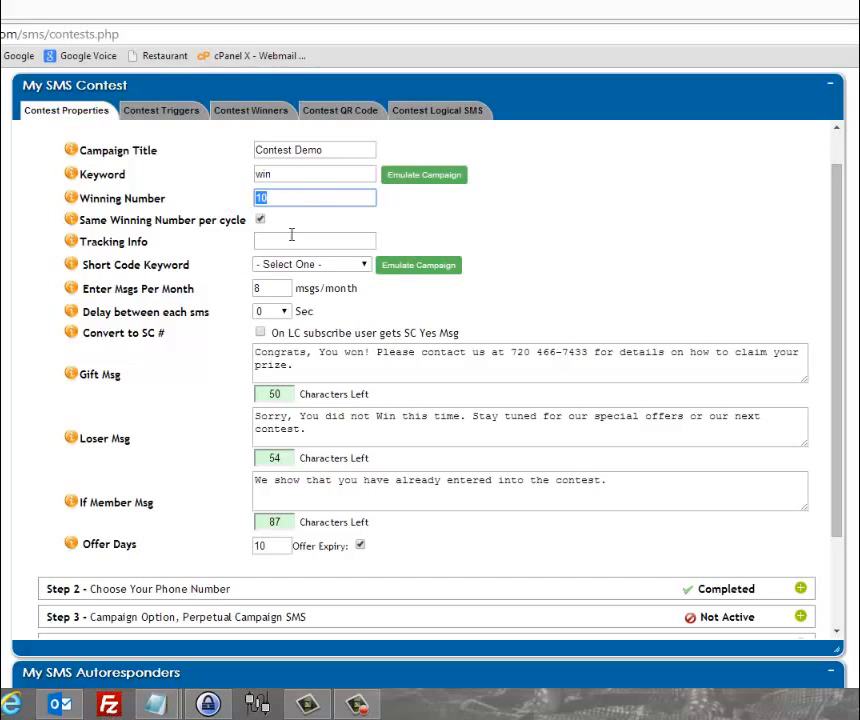
pyautogui.click(351, 363)
pyautogui.moveTo(351, 363); pyautogui.dragTo(199, 346)
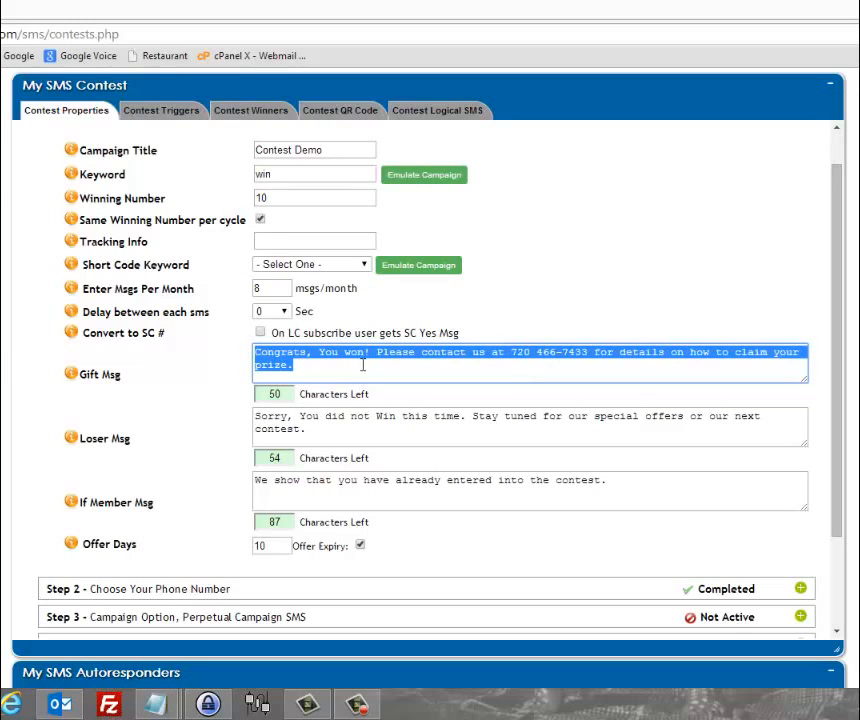
# Set the winning numbers to 10, 25, 60, 87 and turn off the same winning number per cycle
pyautogui.click(272, 199)
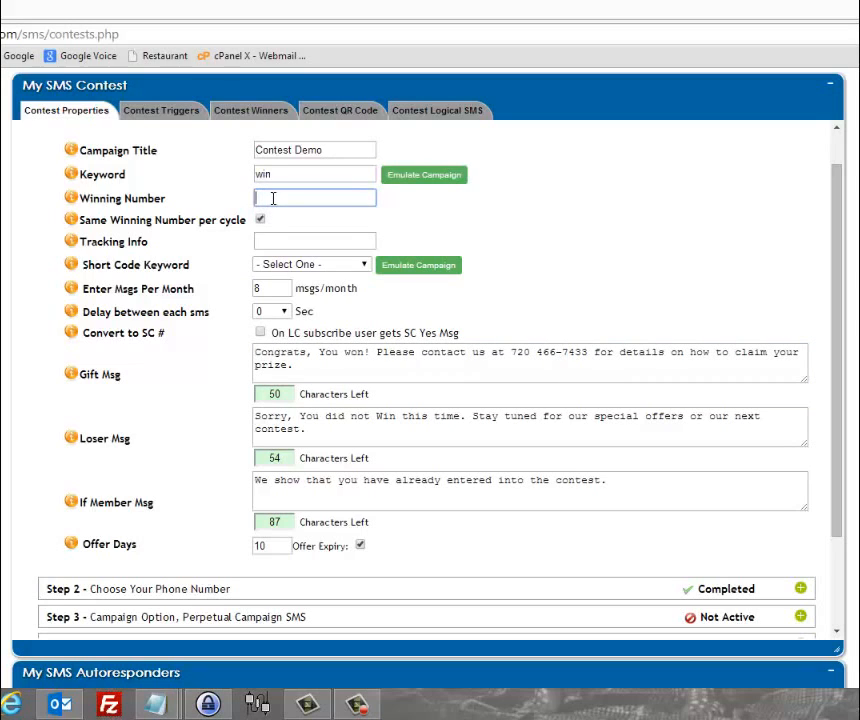
pyautogui.write('10, 25, 60, 87')
pyautogui.click(304, 197)
pyautogui.write(',')
pyautogui.click(261, 219)
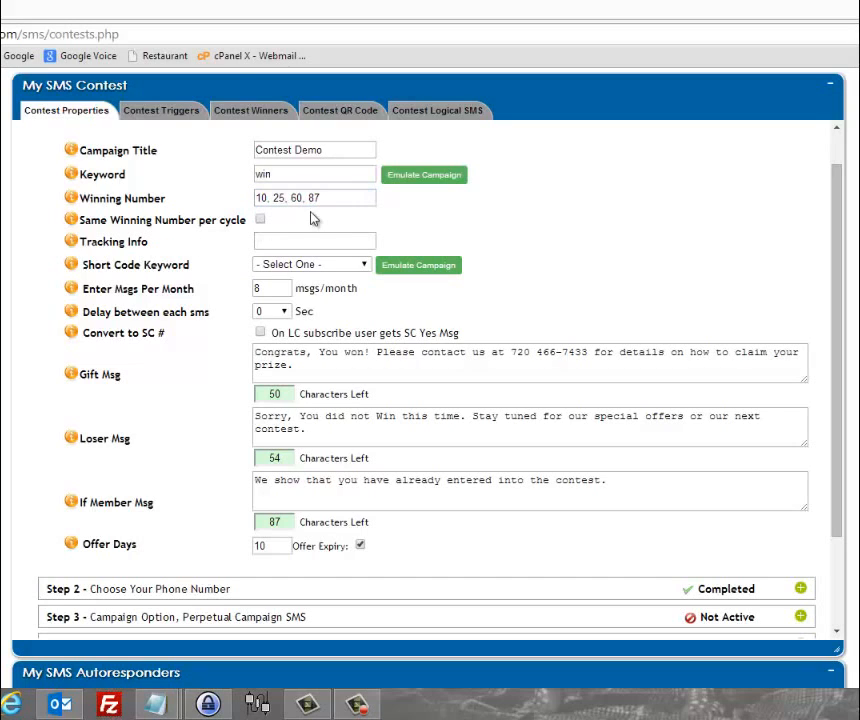
# Reduce the winning number to 10 only and turn the same winning number per cycle back on
pyautogui.moveTo(322, 197); pyautogui.dragTo(268, 214)
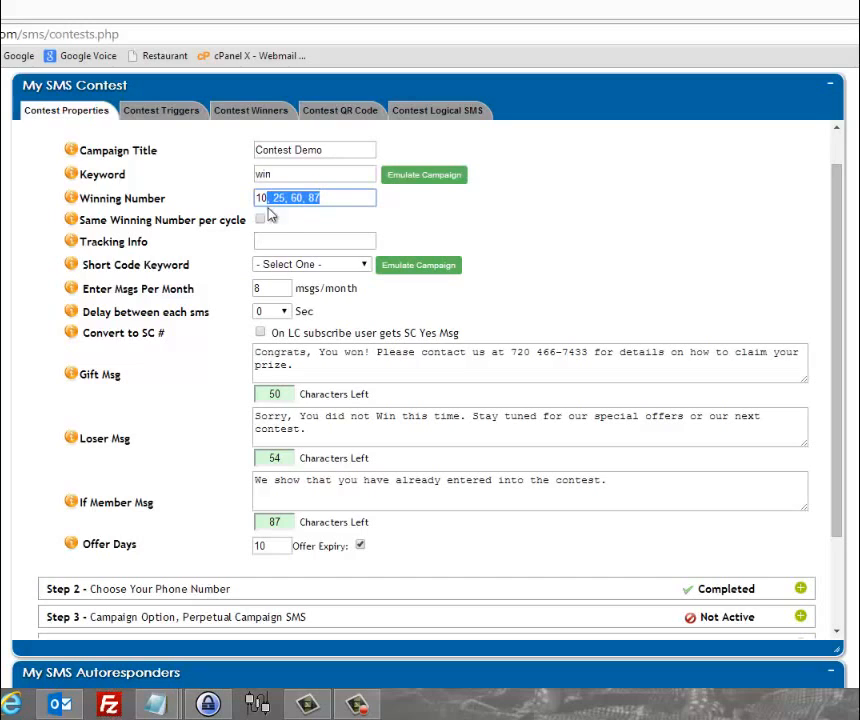
pyautogui.press('BackSpace')
pyautogui.click(318, 218)
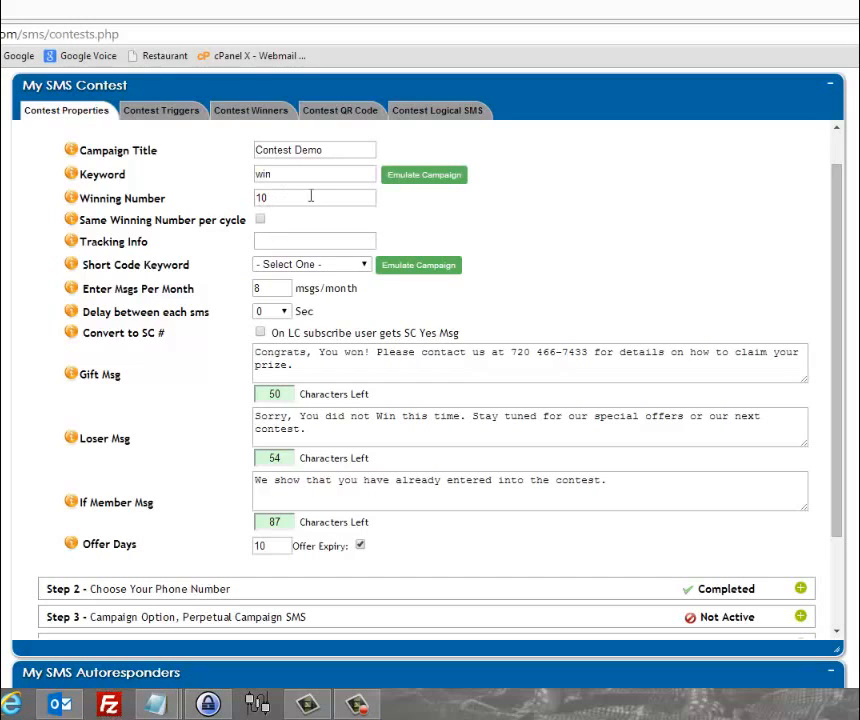
pyautogui.click(260, 220)
# Examine the tracking info field, the short code keyword choices and the messages-per-month setting
pyautogui.click(276, 243)
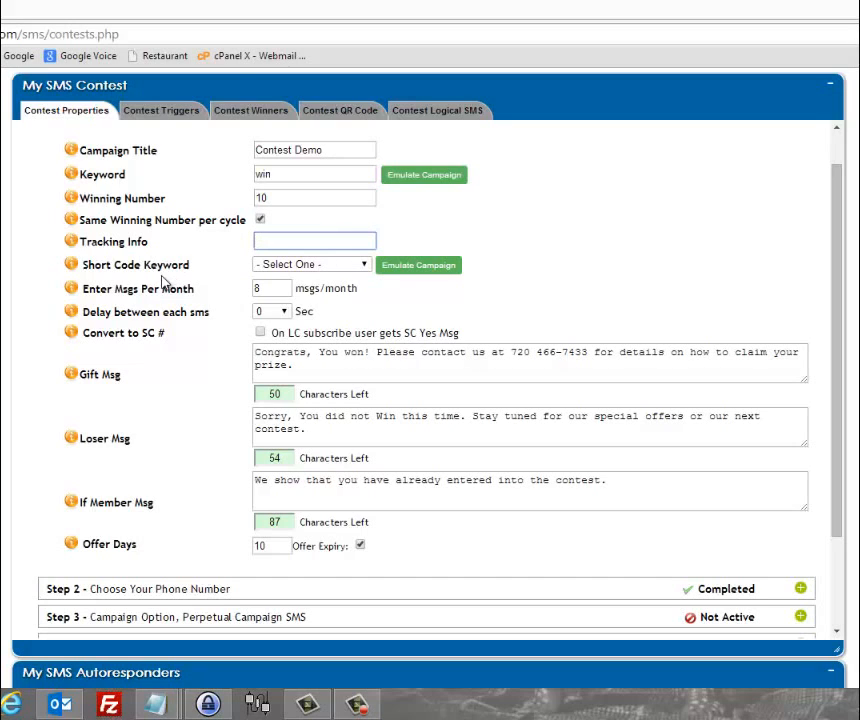
pyautogui.click(366, 265)
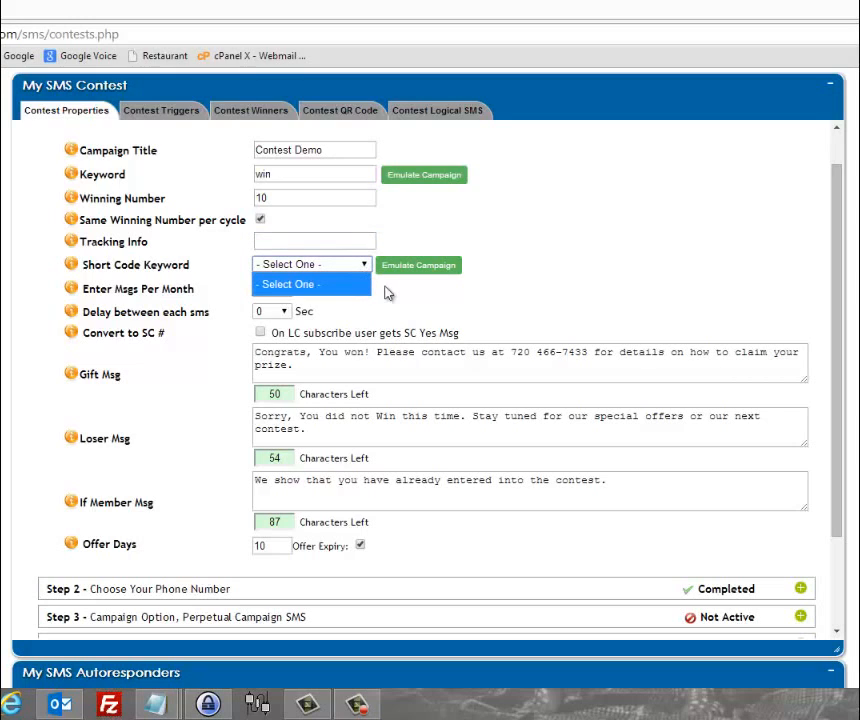
pyautogui.click(586, 275)
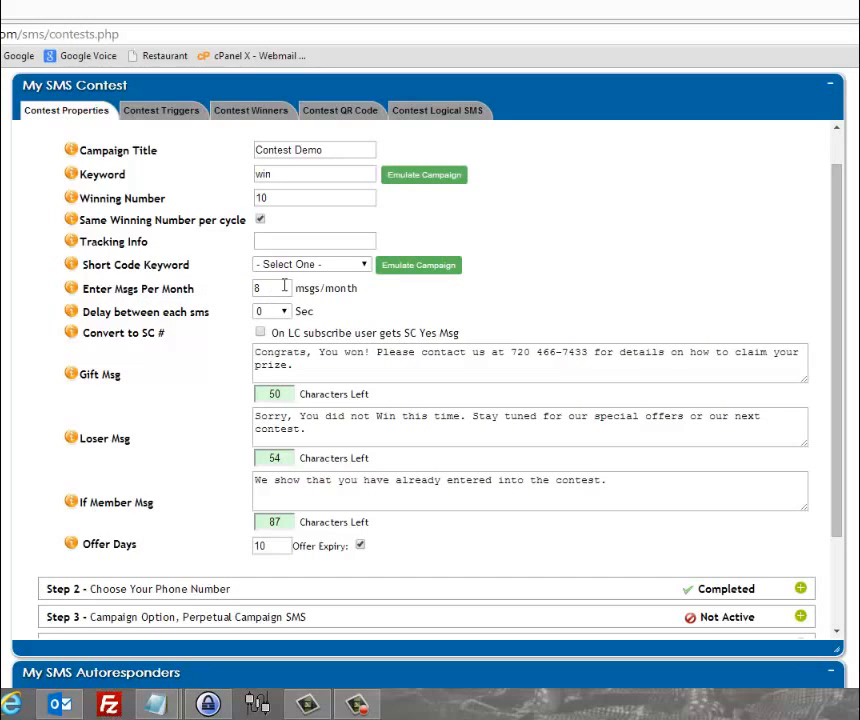
pyautogui.moveTo(284, 287); pyautogui.dragTo(227, 288)
pyautogui.click(398, 296)
pyautogui.moveTo(270, 288); pyautogui.dragTo(219, 284)
pyautogui.click(511, 306)
# Try delays of 5 and 1 seconds between each SMS and return the delay to 0 seconds
pyautogui.click(286, 313)
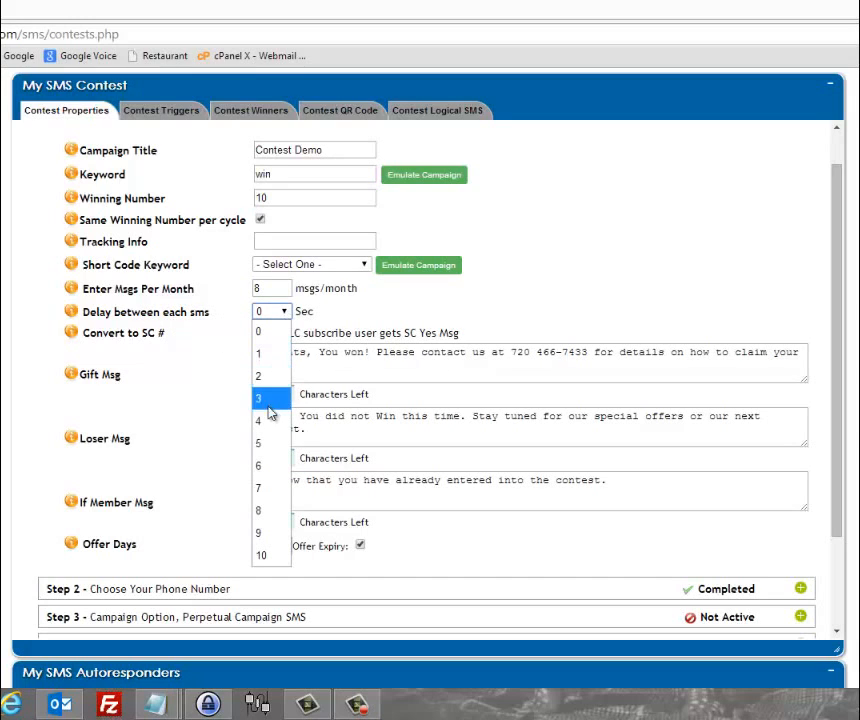
pyautogui.click(268, 448)
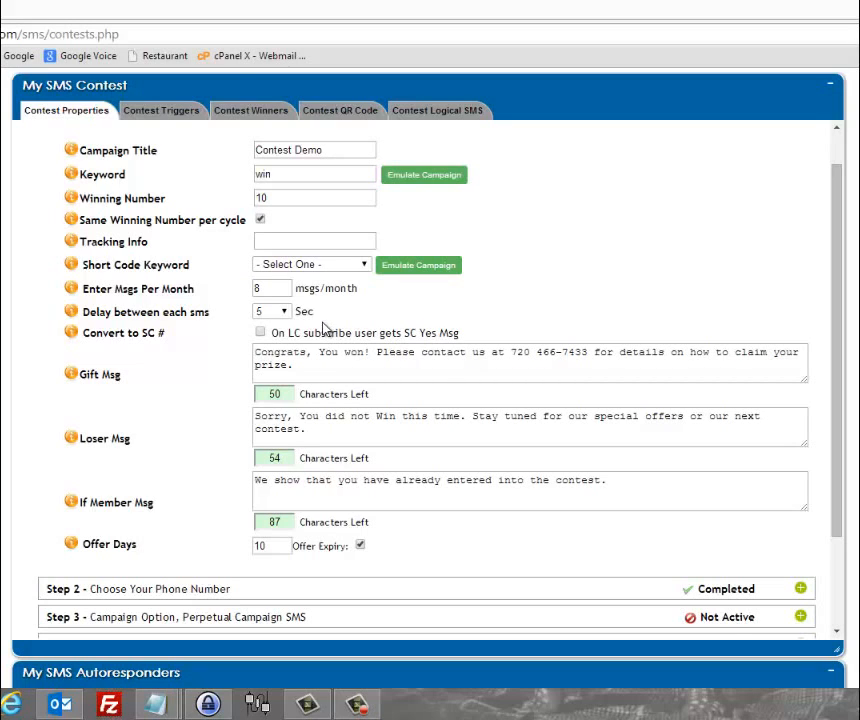
pyautogui.click(285, 312)
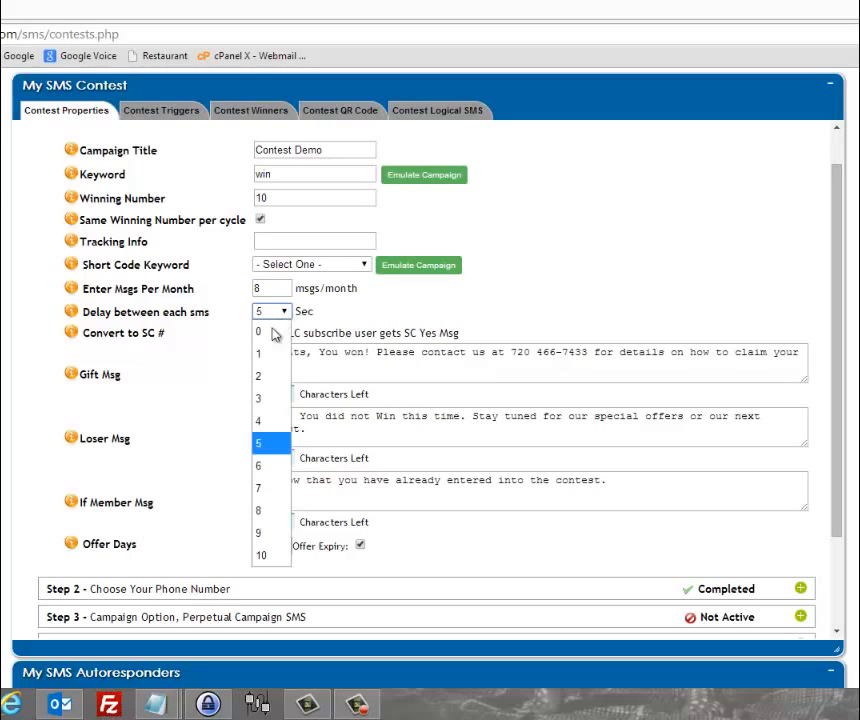
pyautogui.click(277, 335)
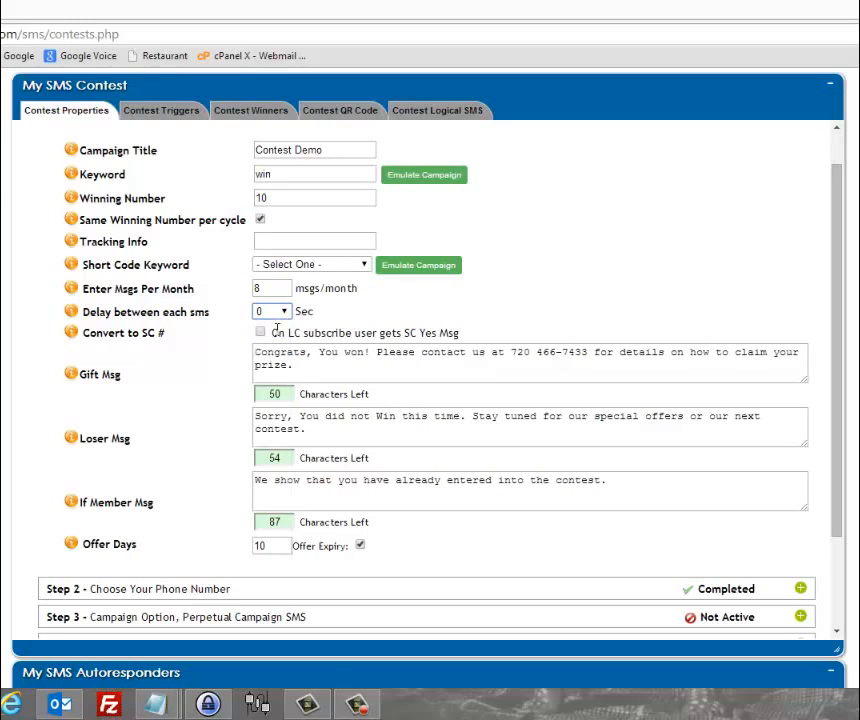
pyautogui.click(285, 312)
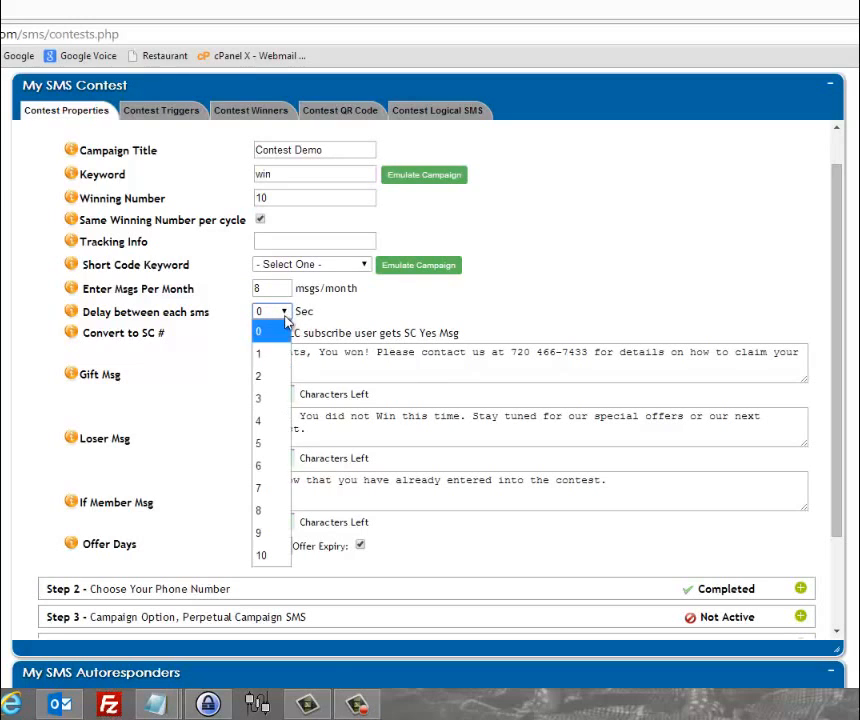
pyautogui.click(268, 352)
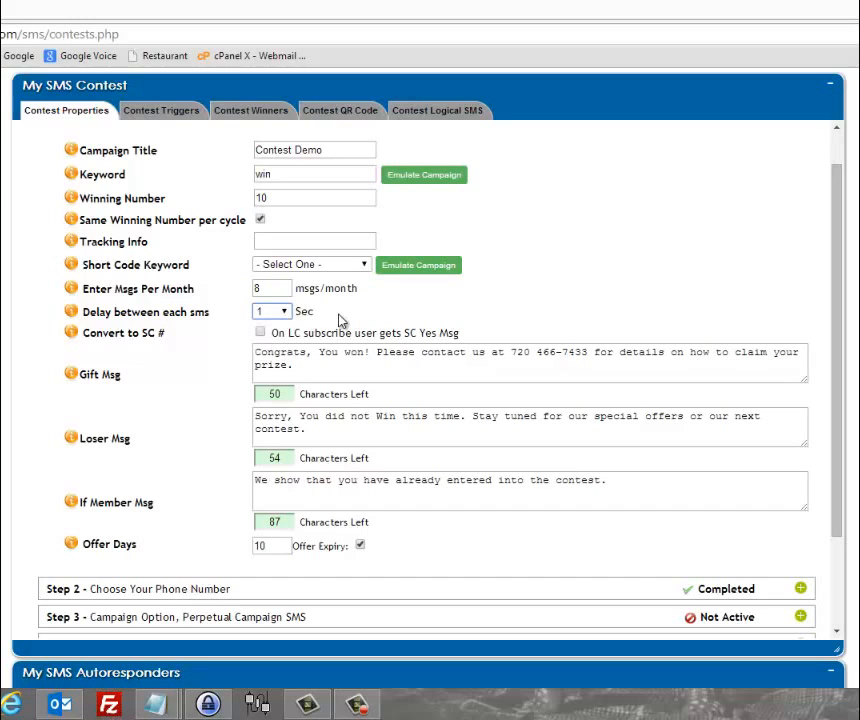
pyautogui.click(284, 312)
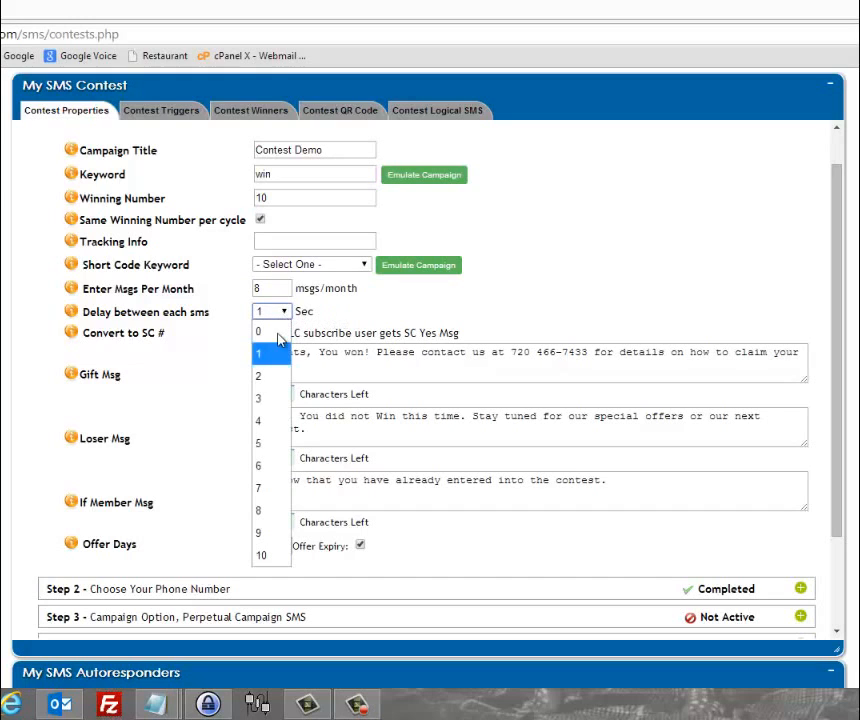
pyautogui.click(267, 448)
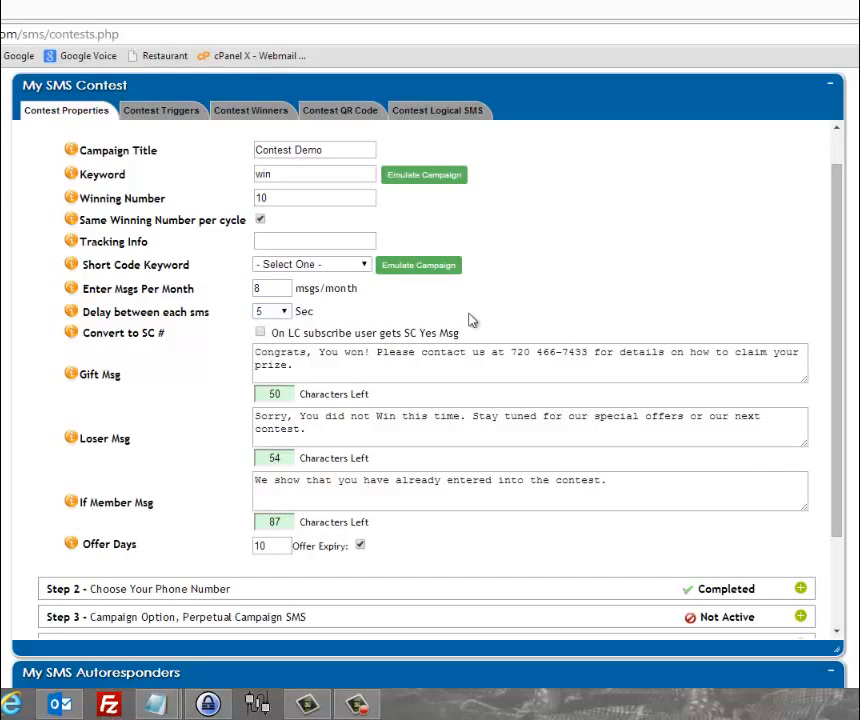
pyautogui.click(284, 312)
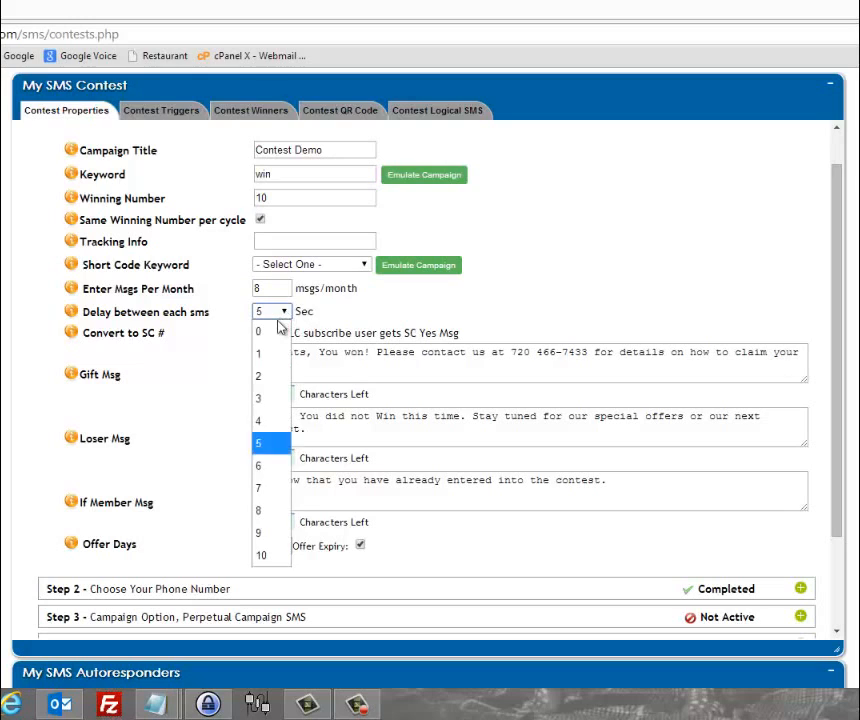
pyautogui.click(266, 331)
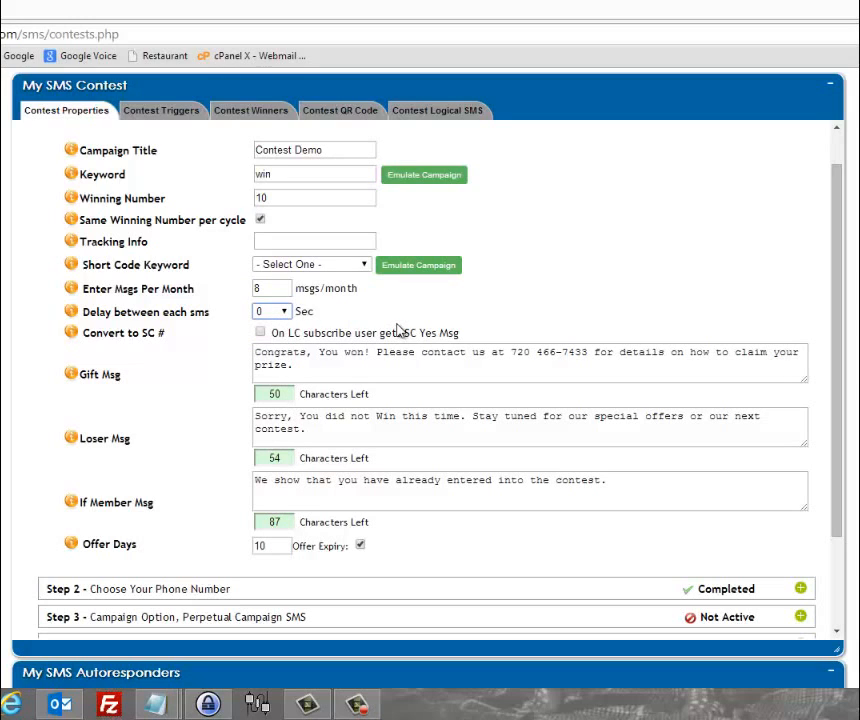
# Review the wording of the gift message sent to contest winners
pyautogui.click(283, 365)
pyautogui.moveTo(292, 365); pyautogui.dragTo(243, 351)
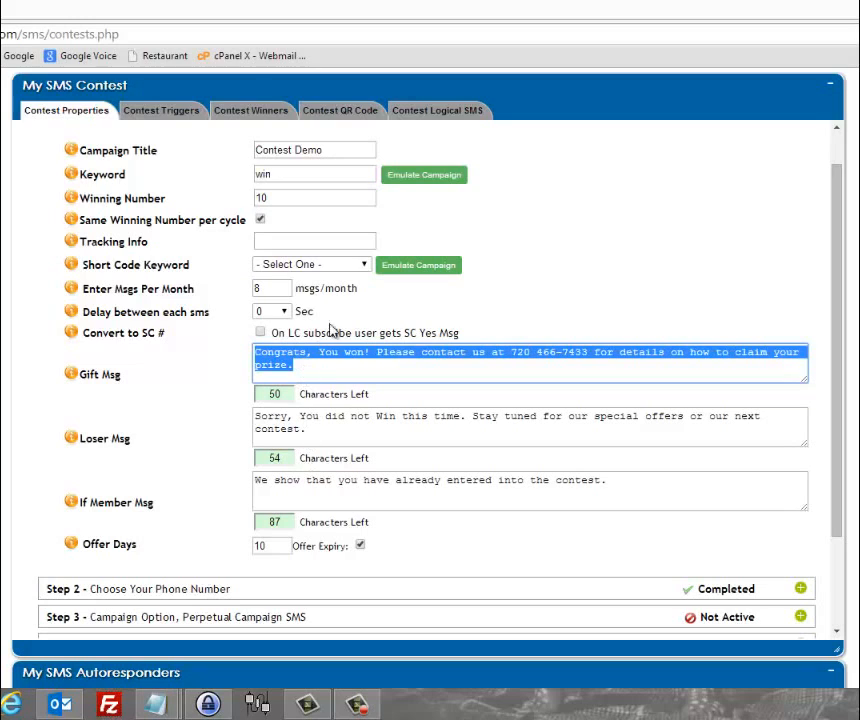
pyautogui.click(533, 333)
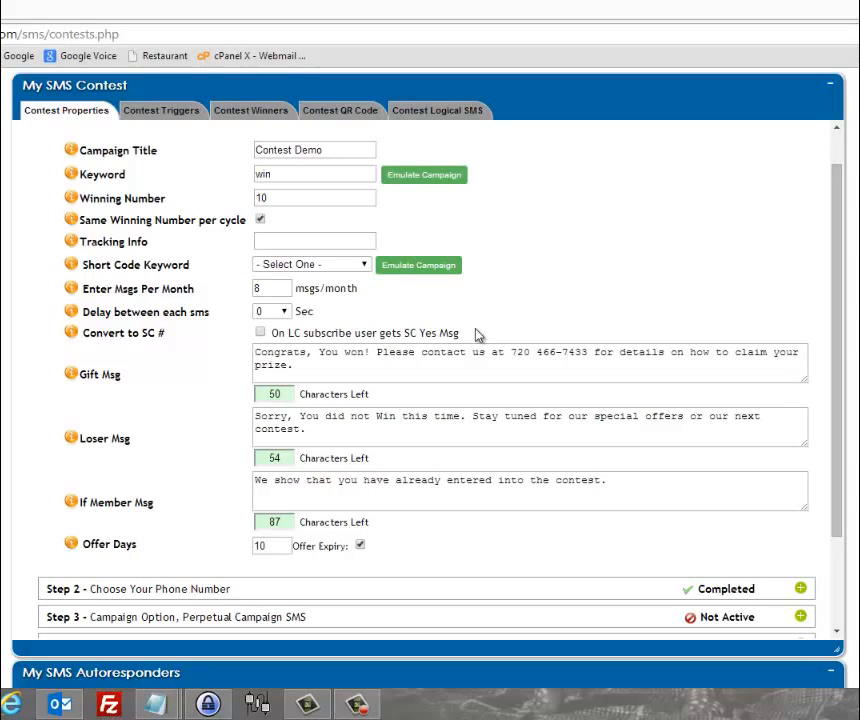
pyautogui.click(334, 365)
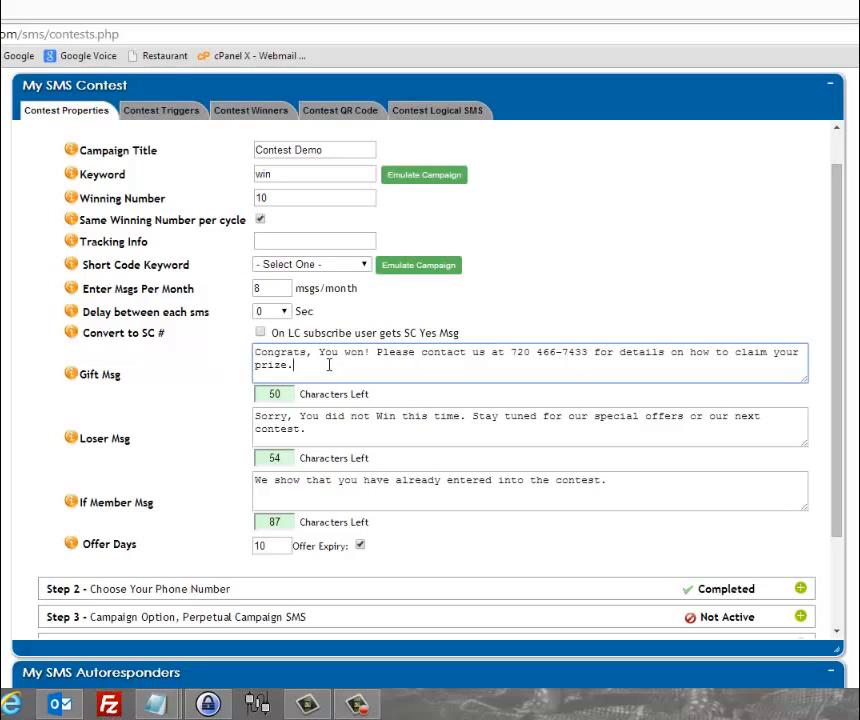
pyautogui.moveTo(328, 365); pyautogui.dragTo(247, 354)
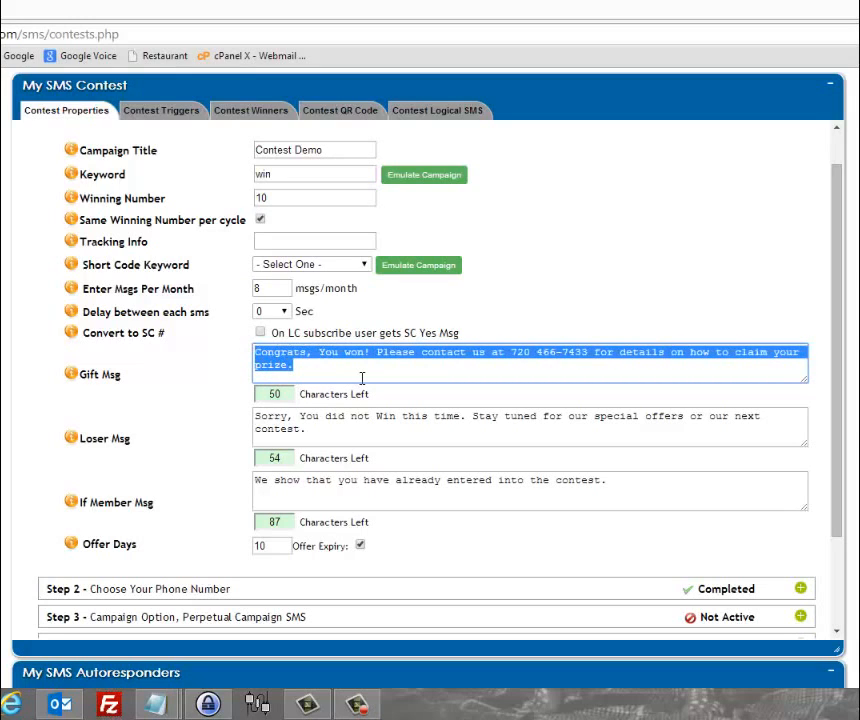
pyautogui.click(325, 369)
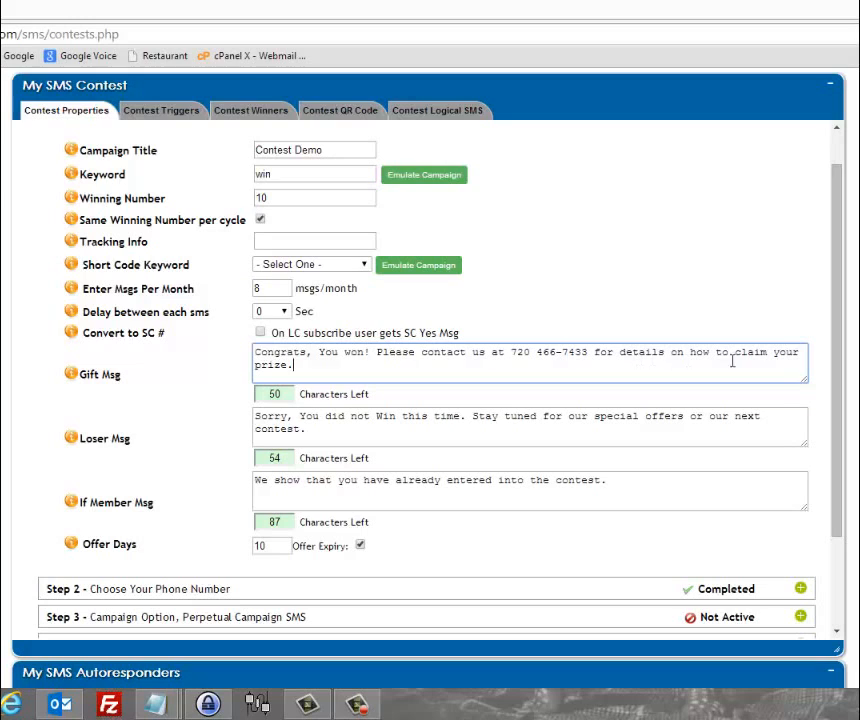
# Review the loser message together with the winning number that decides who receives it
pyautogui.click(328, 429)
pyautogui.moveTo(307, 432); pyautogui.dragTo(242, 407)
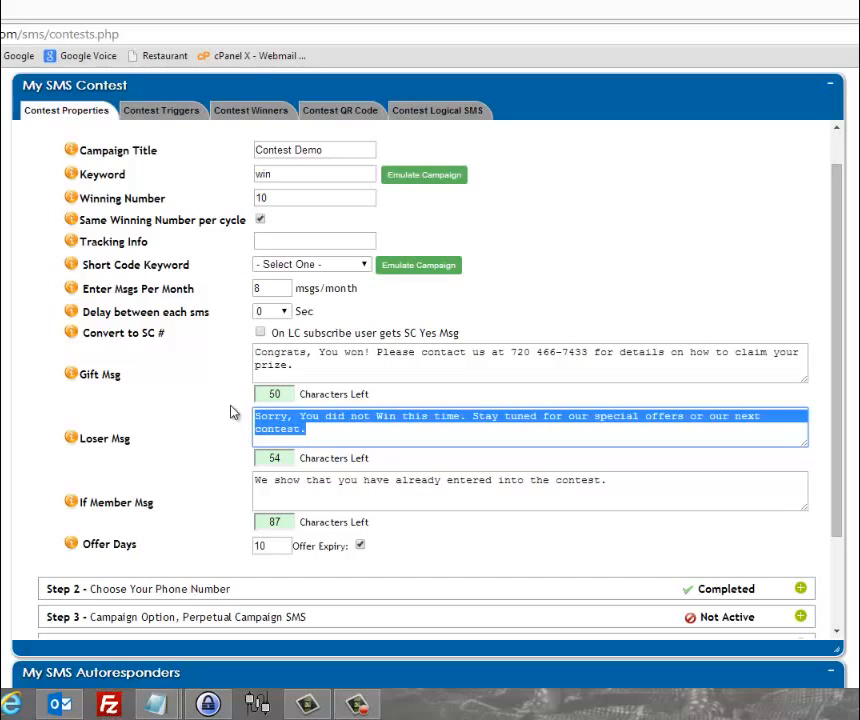
pyautogui.click(269, 198)
pyautogui.moveTo(269, 198); pyautogui.dragTo(215, 200)
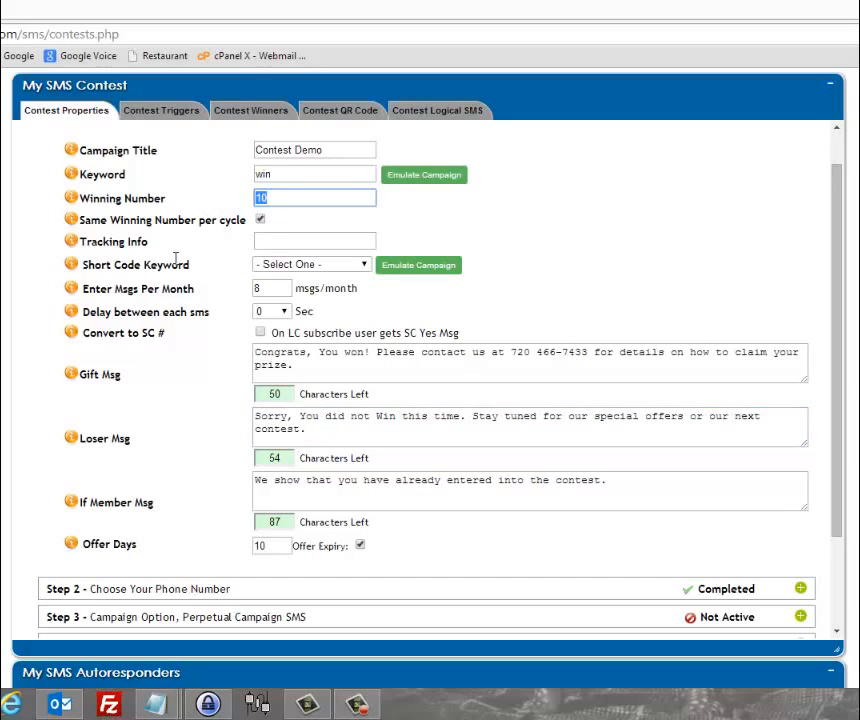
pyautogui.click(323, 431)
pyautogui.moveTo(320, 430); pyautogui.dragTo(240, 411)
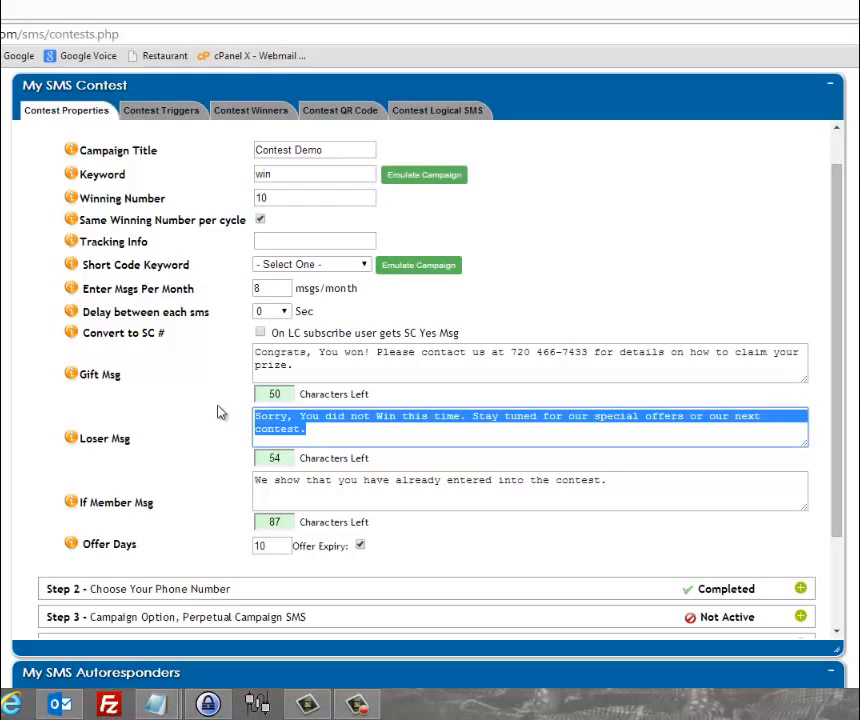
pyautogui.click(423, 428)
# Review the If Member message for people who have already entered the contest
pyautogui.click(262, 484)
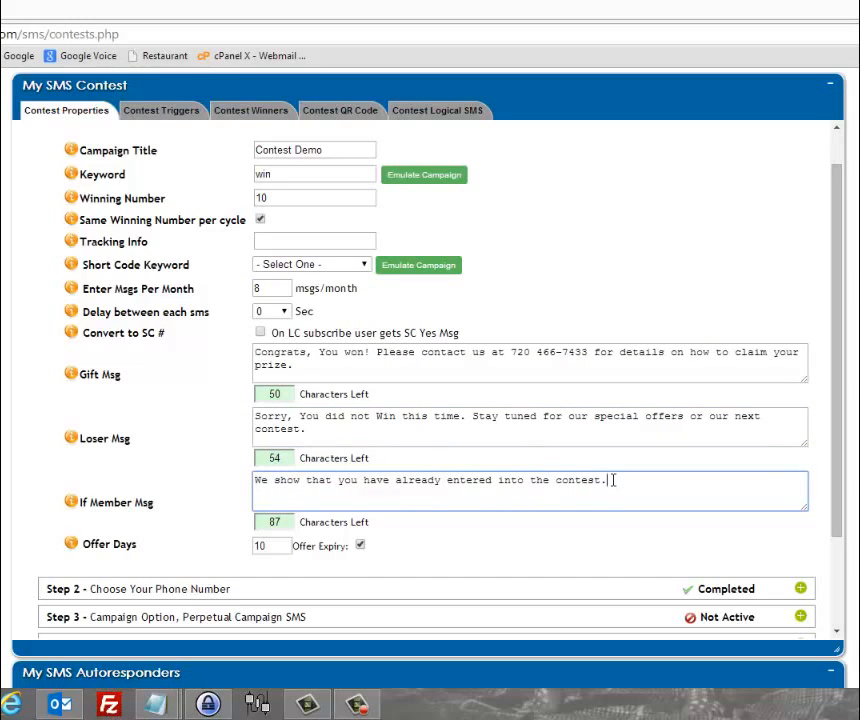
pyautogui.moveTo(612, 481); pyautogui.dragTo(179, 484)
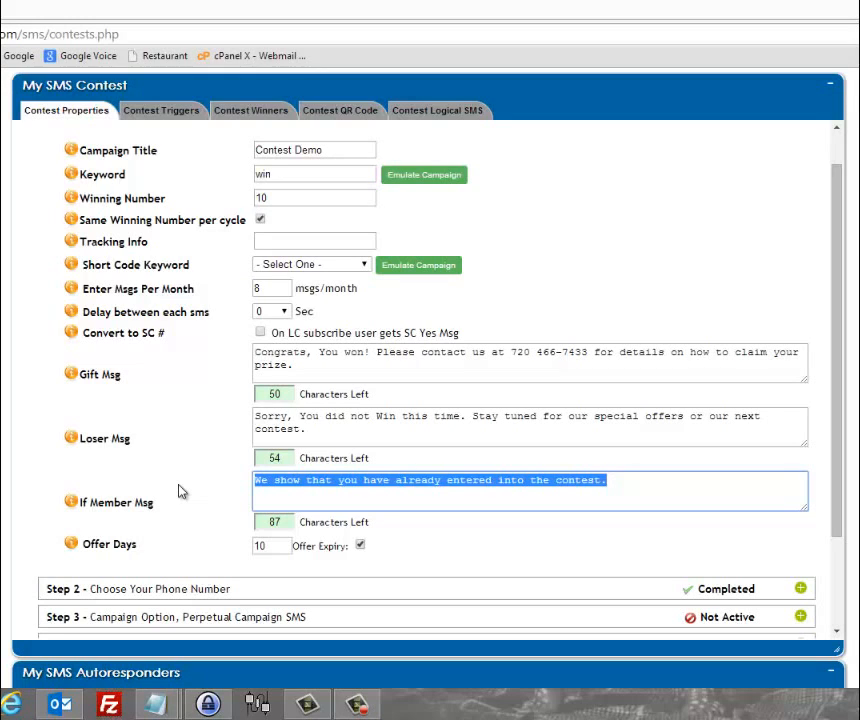
pyautogui.click(633, 487)
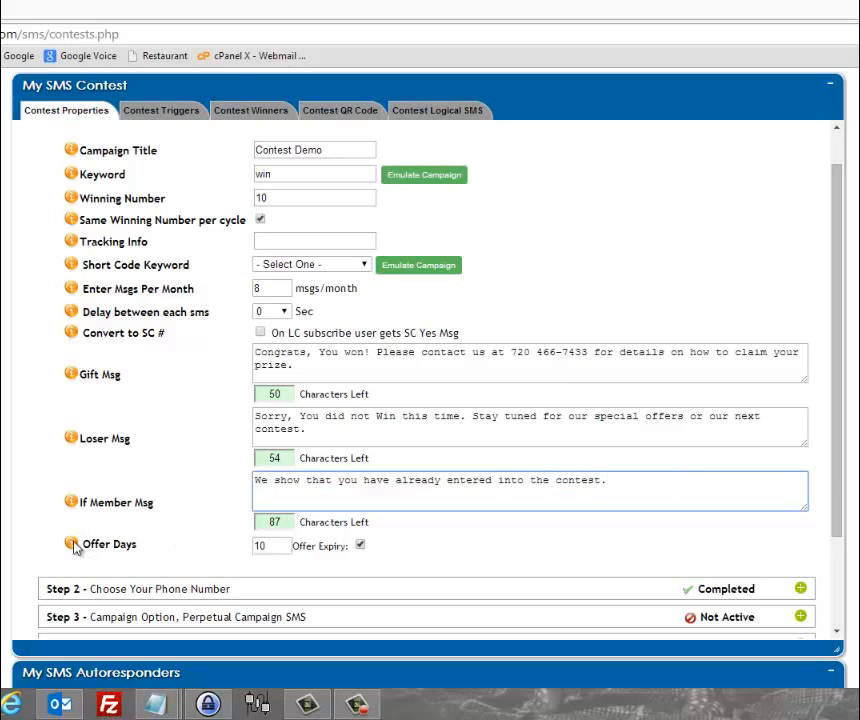
# Turn off the offer expiry, clear the offer days value, and save the Step 1 campaign settings
pyautogui.moveTo(285, 546); pyautogui.dragTo(211, 544)
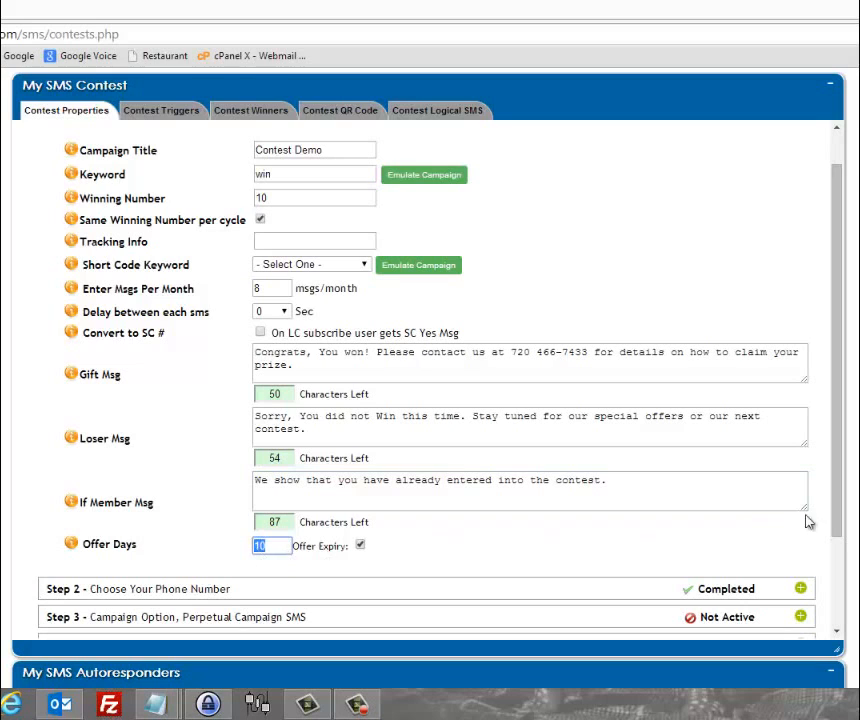
pyautogui.moveTo(837, 400); pyautogui.dragTo(837, 490)
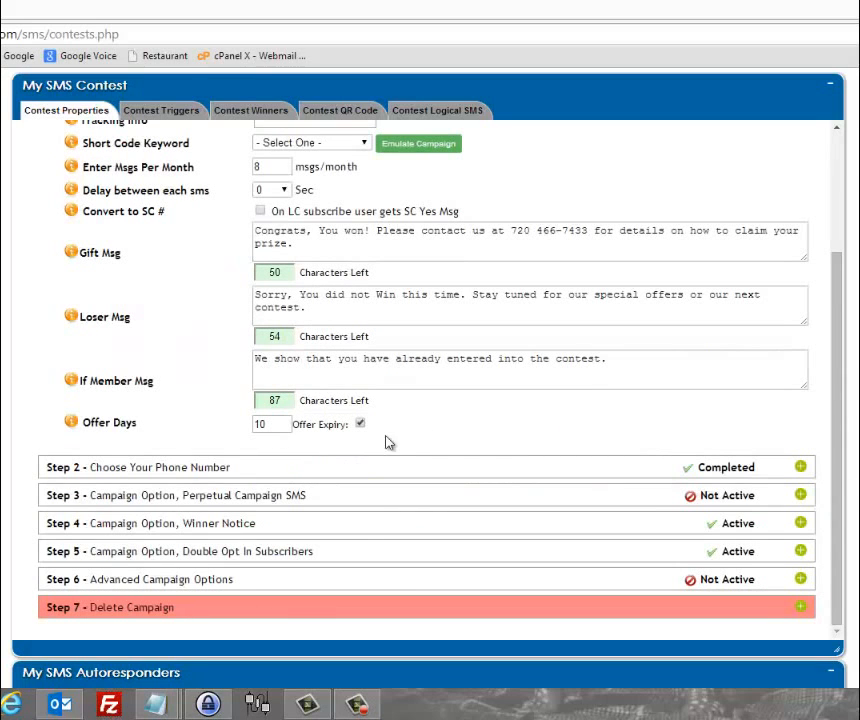
pyautogui.click(275, 425)
pyautogui.hotkey('ctrl', 'a')
pyautogui.click(360, 423)
pyautogui.click(270, 425)
pyautogui.hotkey('ctrl', 'a')
pyautogui.press('BackSpace')
pyautogui.moveTo(839, 365); pyautogui.dragTo(836, 214)
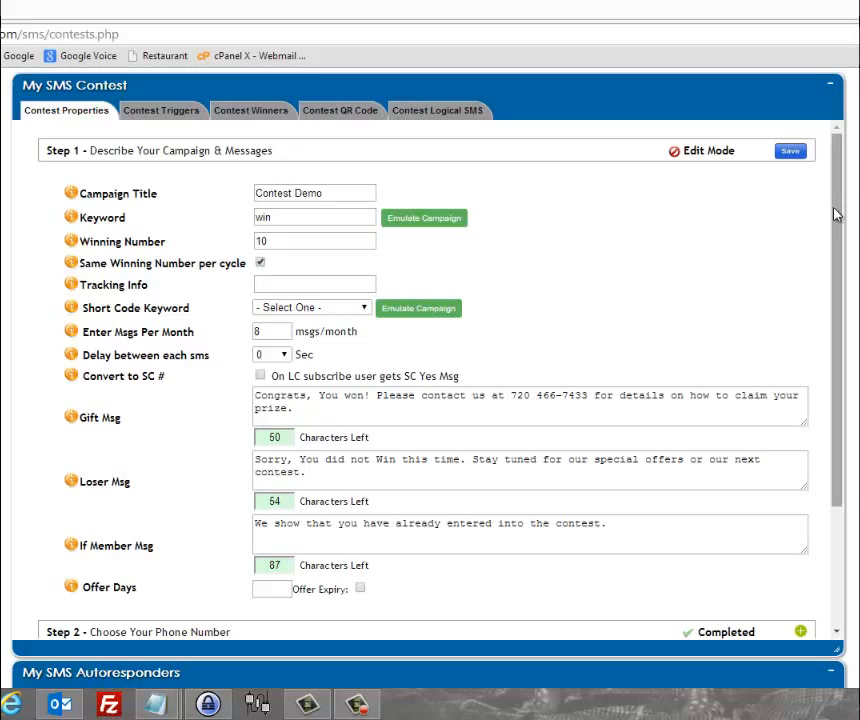
pyautogui.click(792, 152)
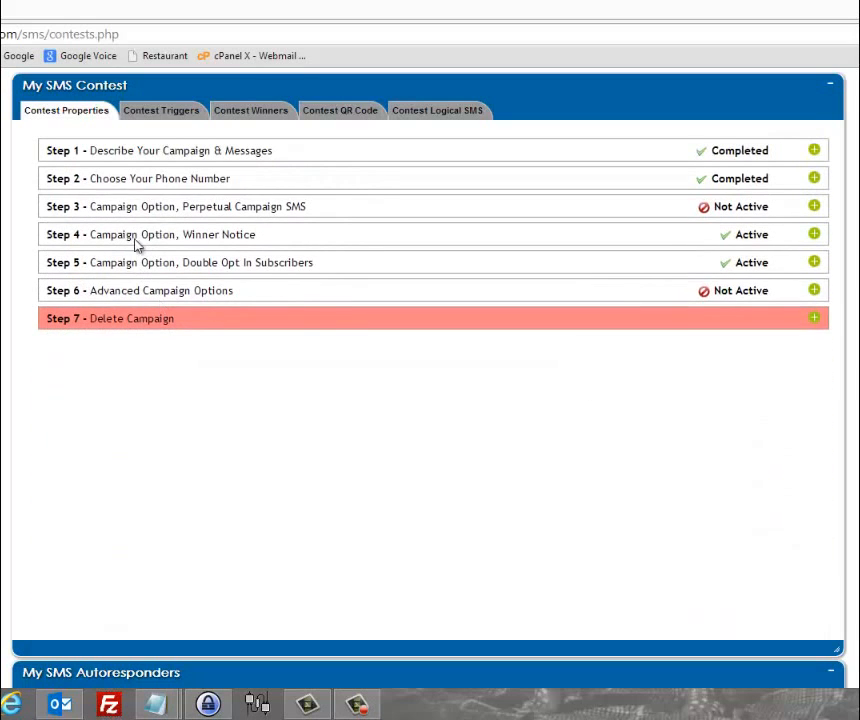
# Assign the account's first available phone number to the campaign in Step 2, update it and save the step
pyautogui.click(814, 179)
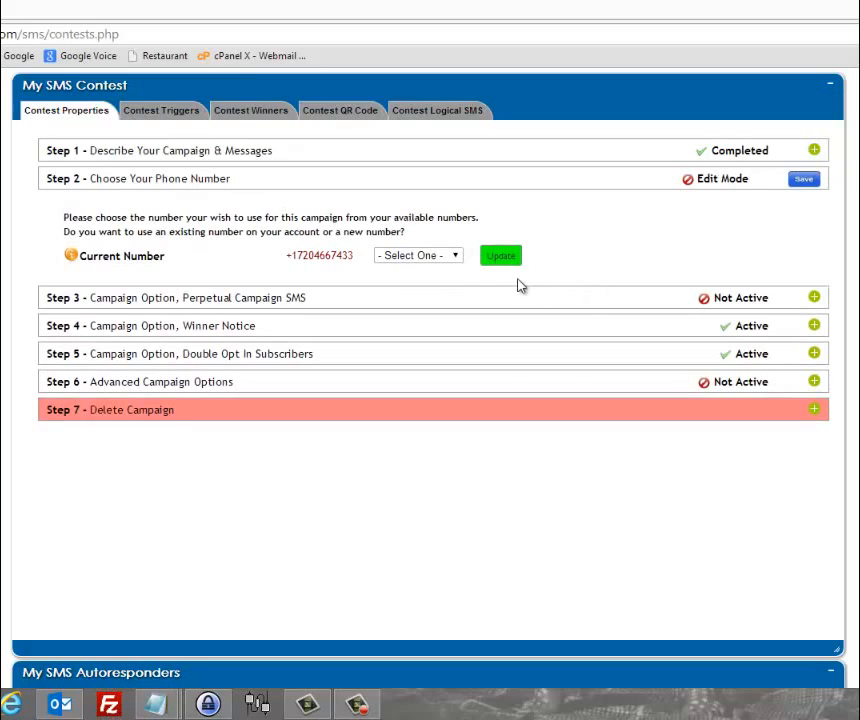
pyautogui.click(455, 258)
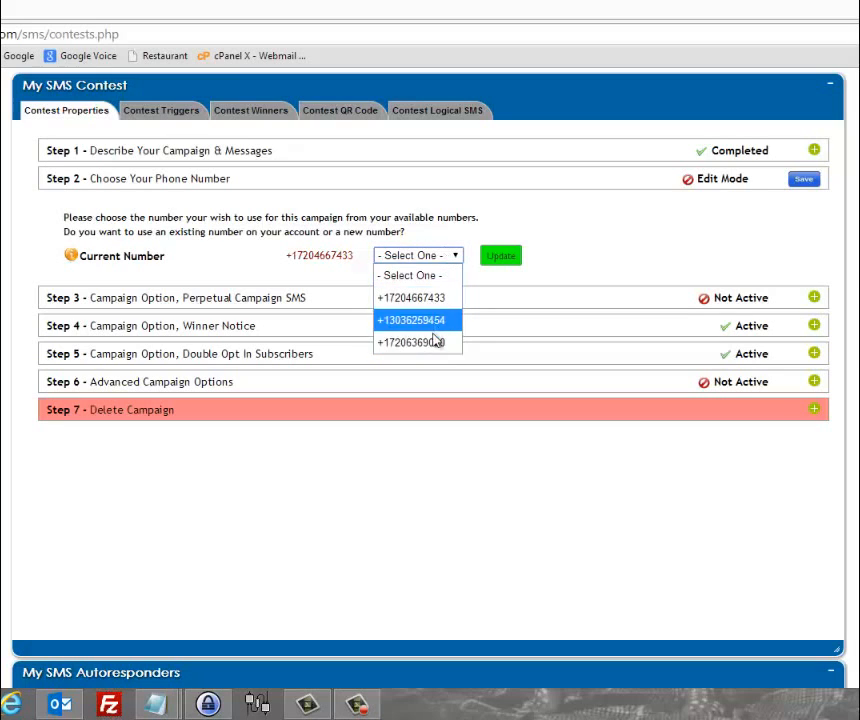
pyautogui.click(446, 300)
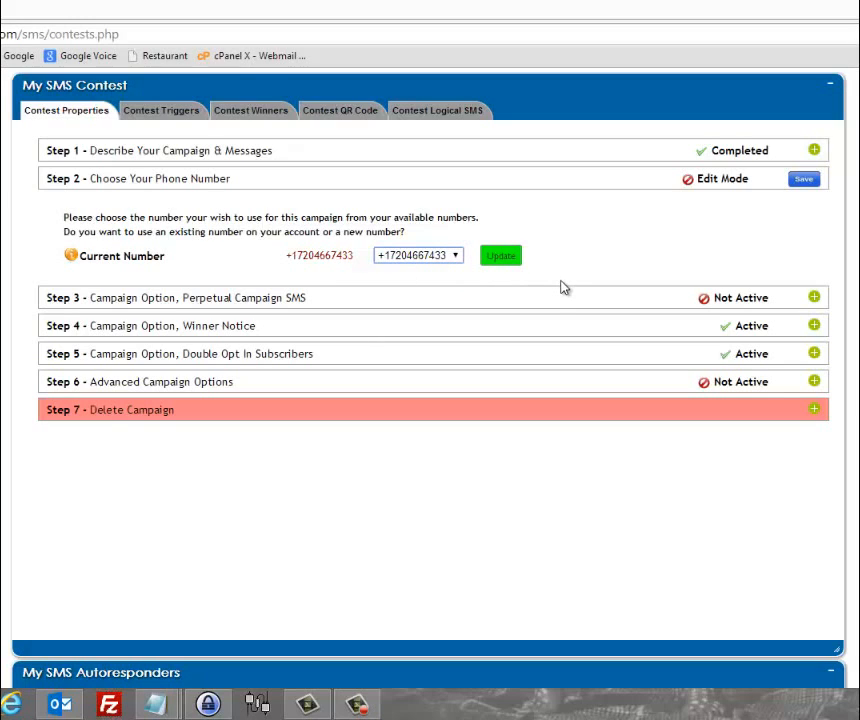
pyautogui.click(499, 259)
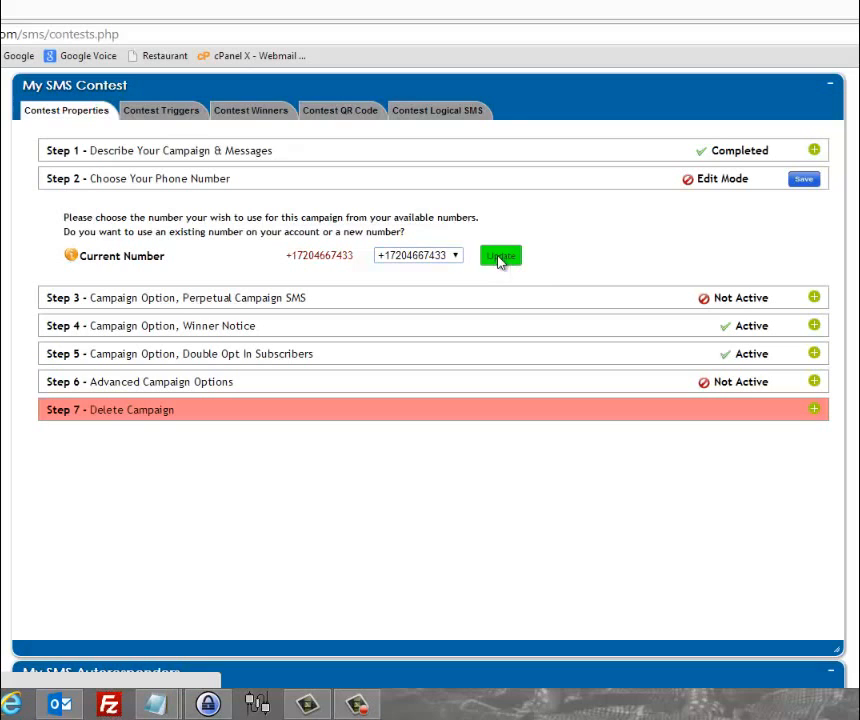
pyautogui.click(804, 179)
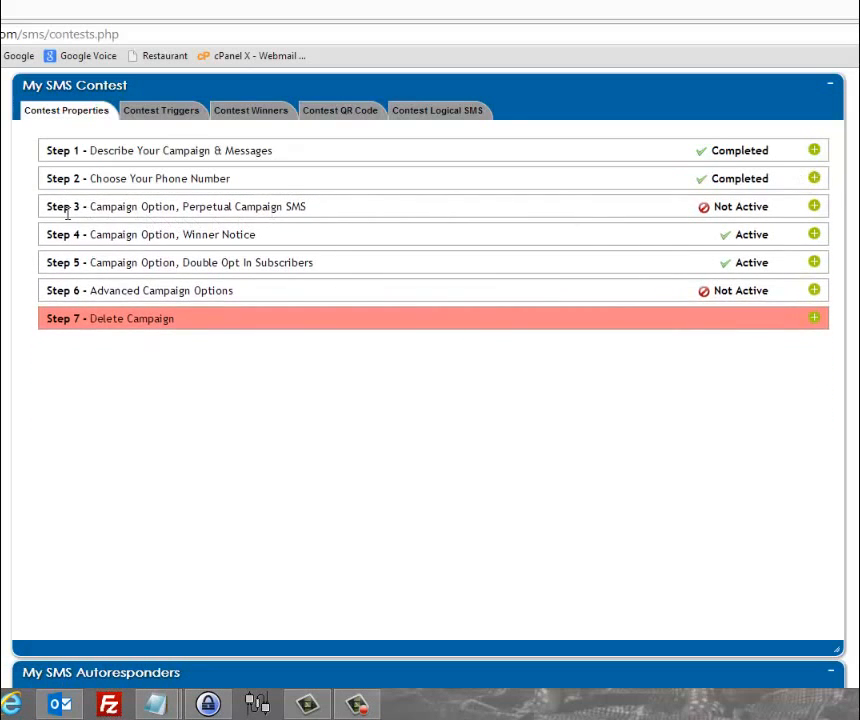
# Examine the Step 3 Perpetual Campaign SMS entry in the list of campaign steps
pyautogui.moveTo(44, 207); pyautogui.dragTo(387, 221)
pyautogui.click(320, 211)
pyautogui.tripleClick(269, 203)
pyautogui.moveTo(269, 203); pyautogui.dragTo(198, 205)
pyautogui.click(349, 203)
pyautogui.moveTo(349, 203); pyautogui.dragTo(286, 221)
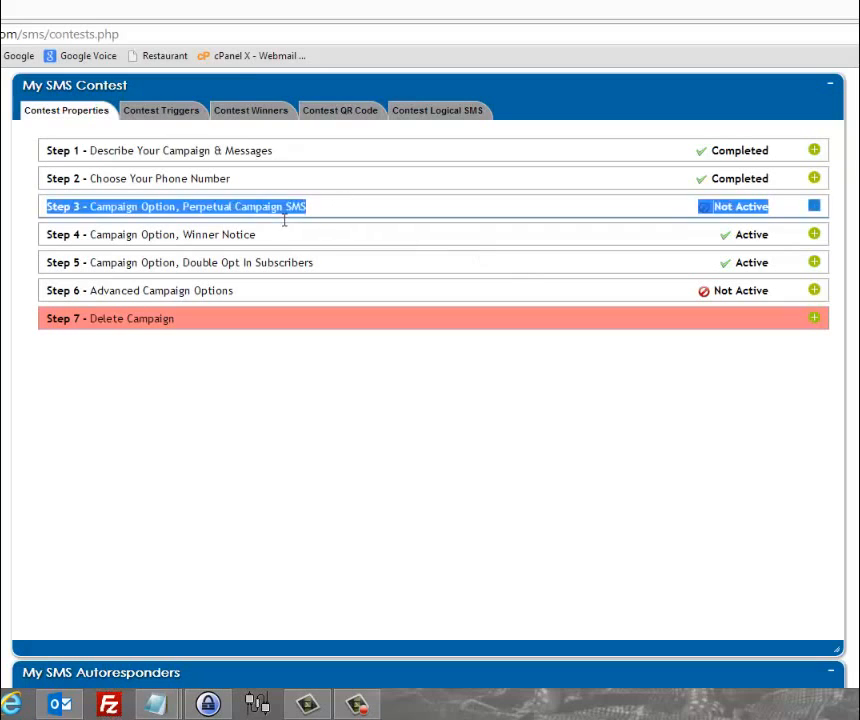
pyautogui.click(327, 206)
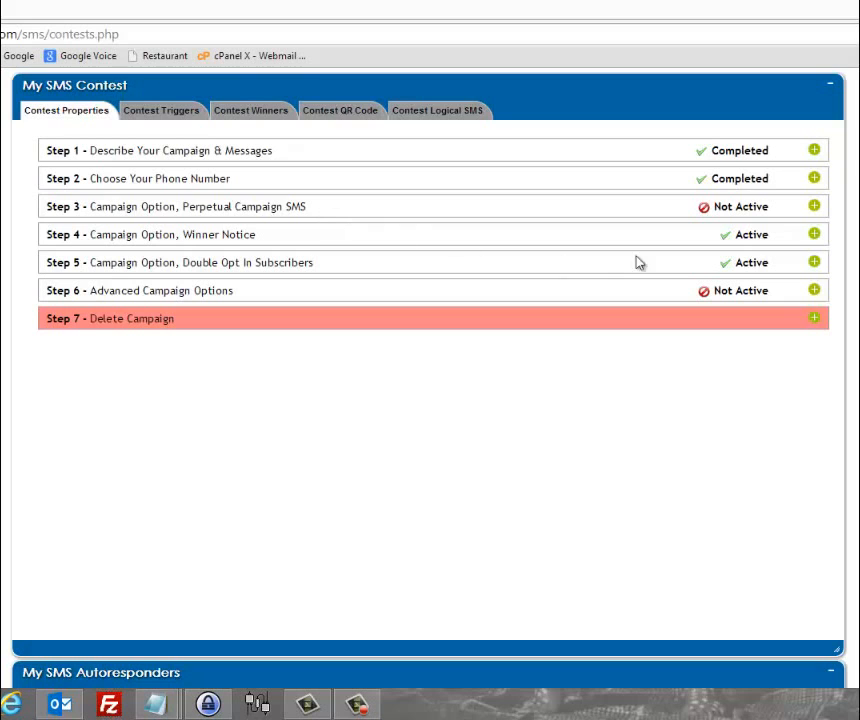
# Add a new perpetual SMS in Step 3 with the start date 2014-12-01
pyautogui.click(814, 207)
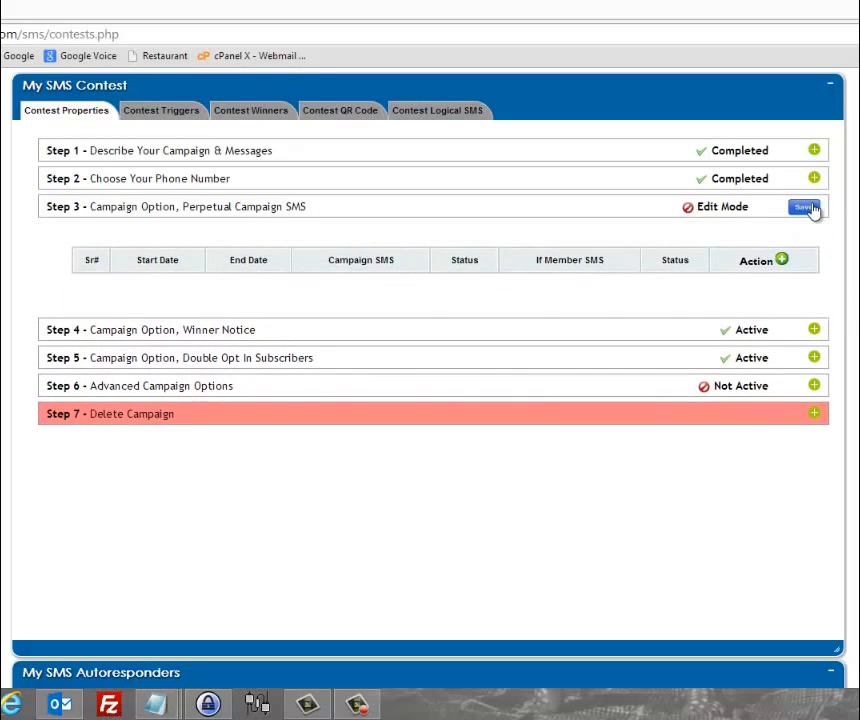
pyautogui.click(781, 262)
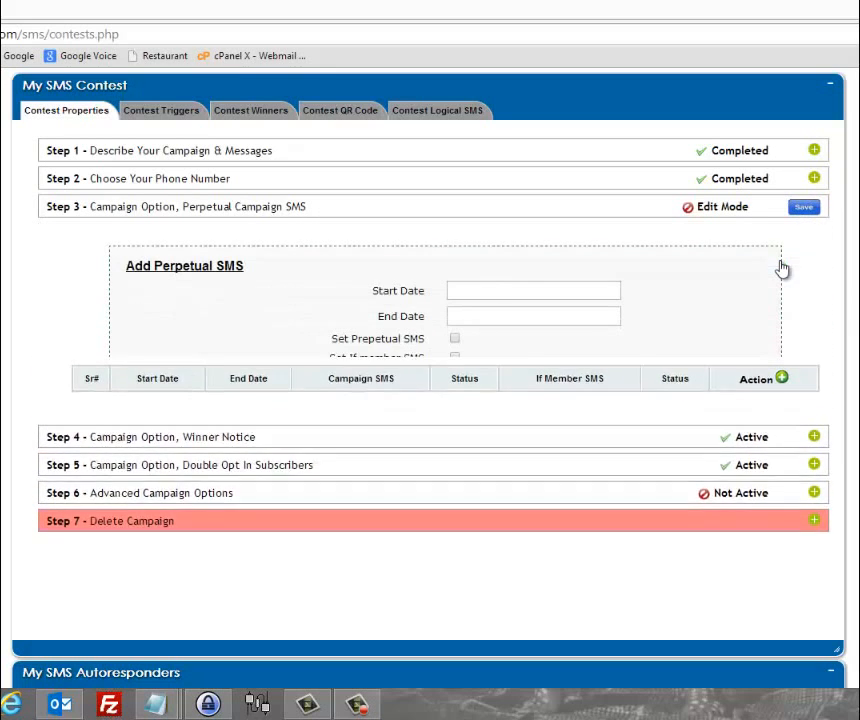
pyautogui.click(471, 288)
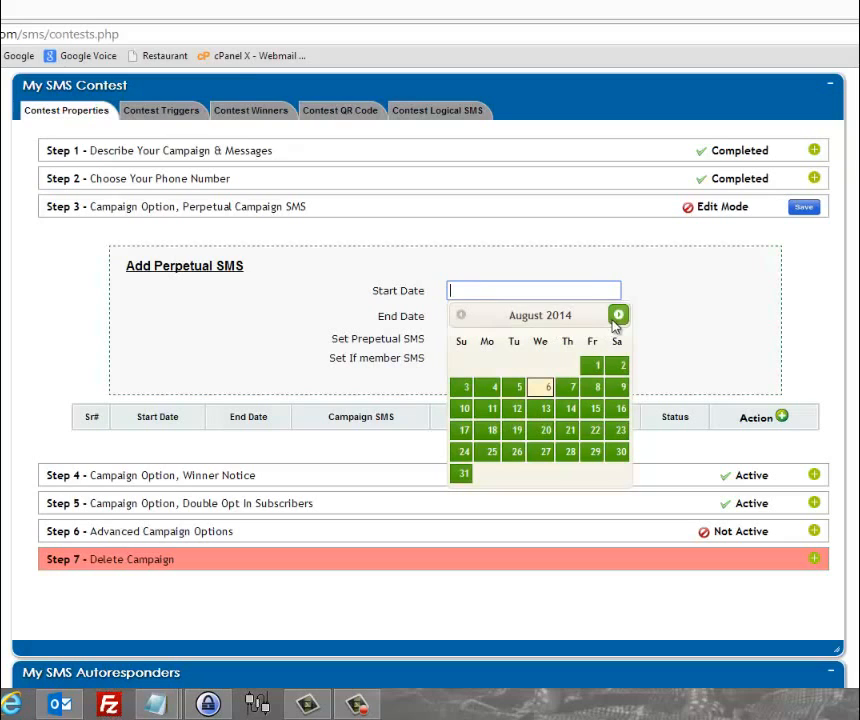
pyautogui.click(617, 315)
pyautogui.click(617, 315)
pyautogui.click(617, 315)
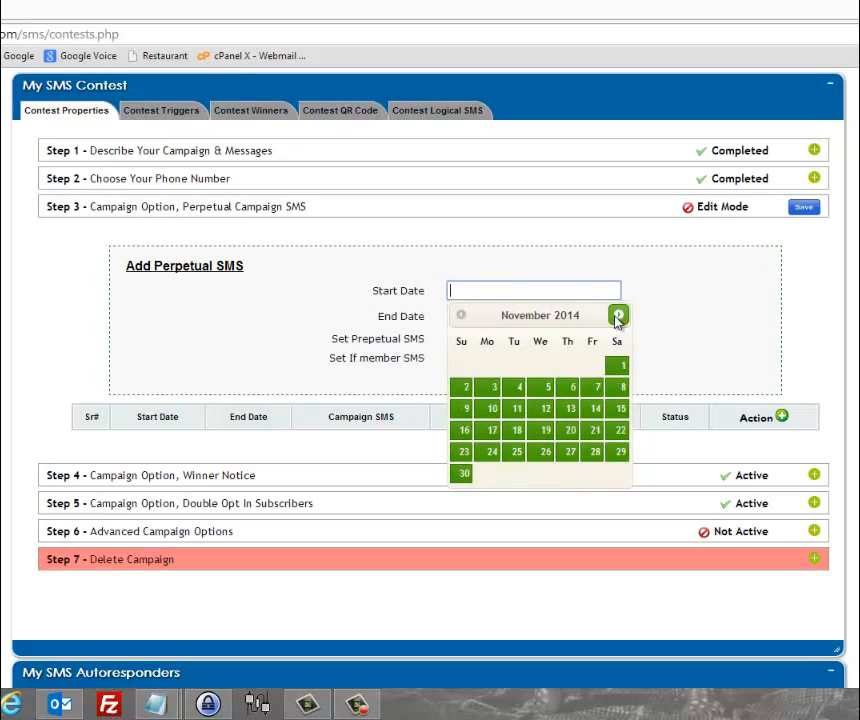
pyautogui.click(617, 315)
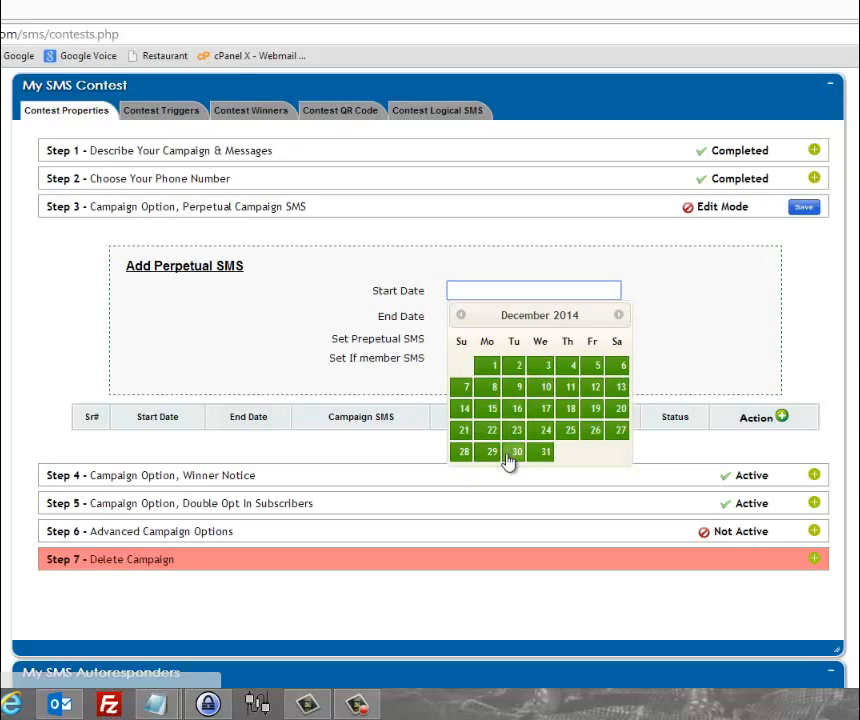
pyautogui.click(494, 365)
# Set the perpetual SMS end date to 2014-12-23
pyautogui.click(578, 315)
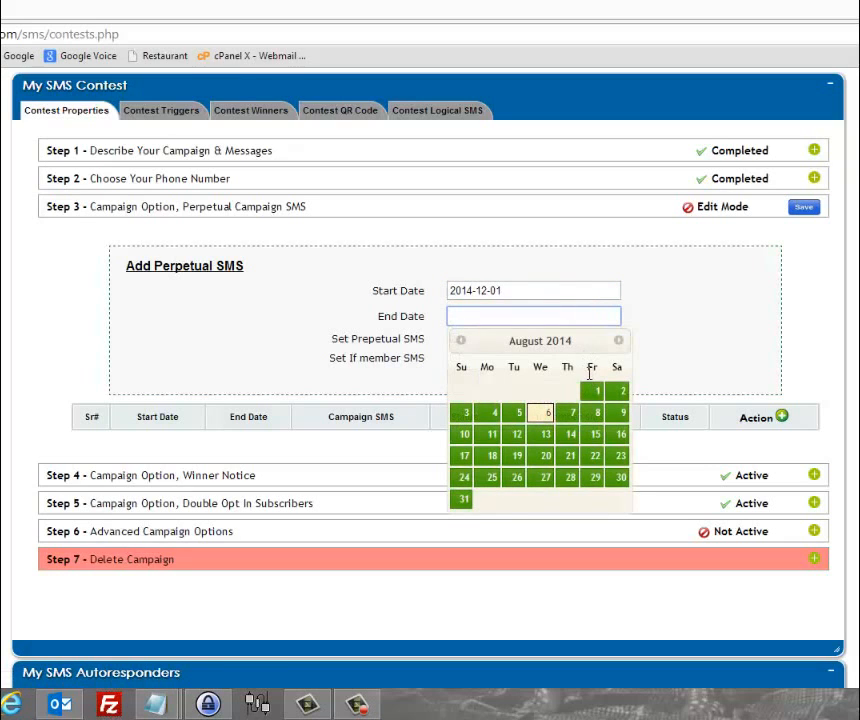
pyautogui.click(618, 341)
pyautogui.click(618, 341)
pyautogui.click(618, 341)
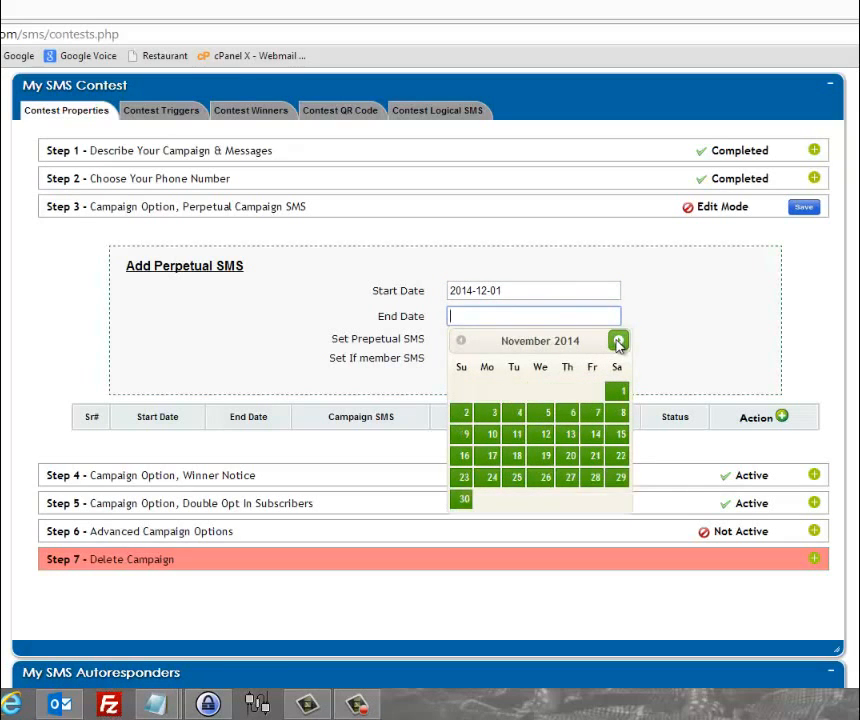
pyautogui.click(618, 341)
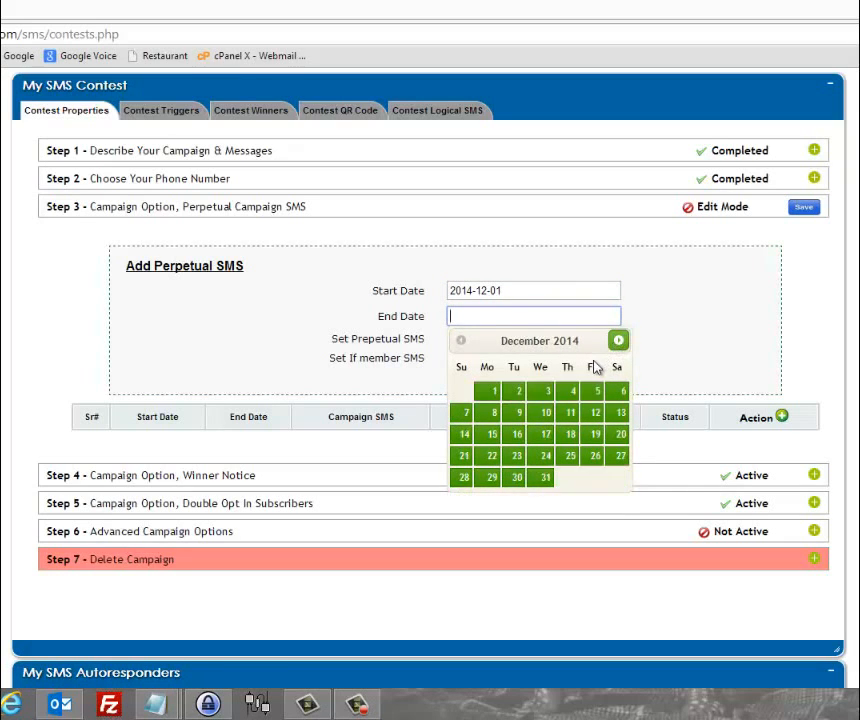
pyautogui.click(516, 458)
# Enable the perpetual SMS and enter "Message Sent for Perpetual Campaing" as its text
pyautogui.click(455, 341)
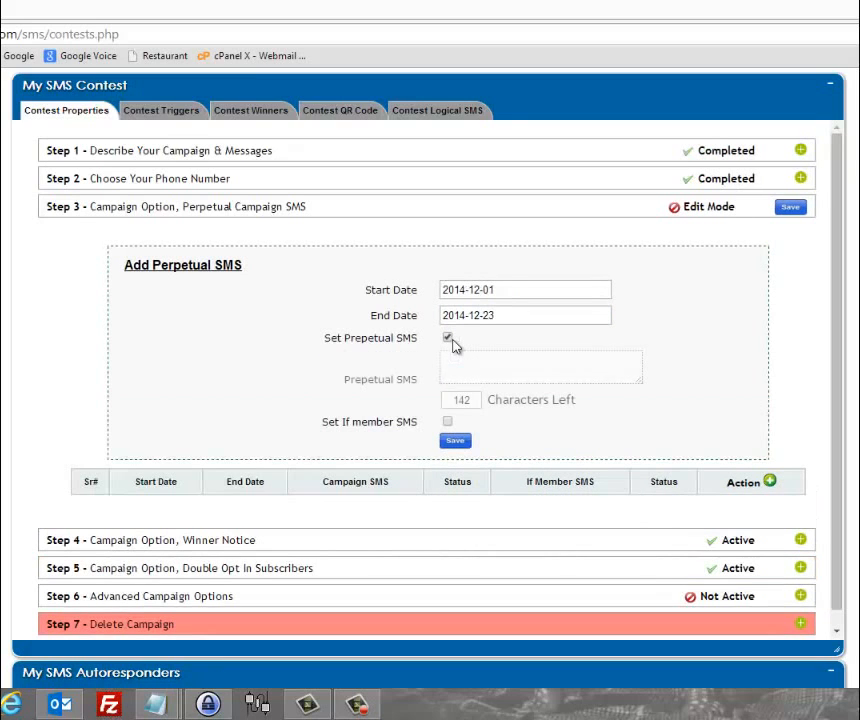
pyautogui.click(462, 360)
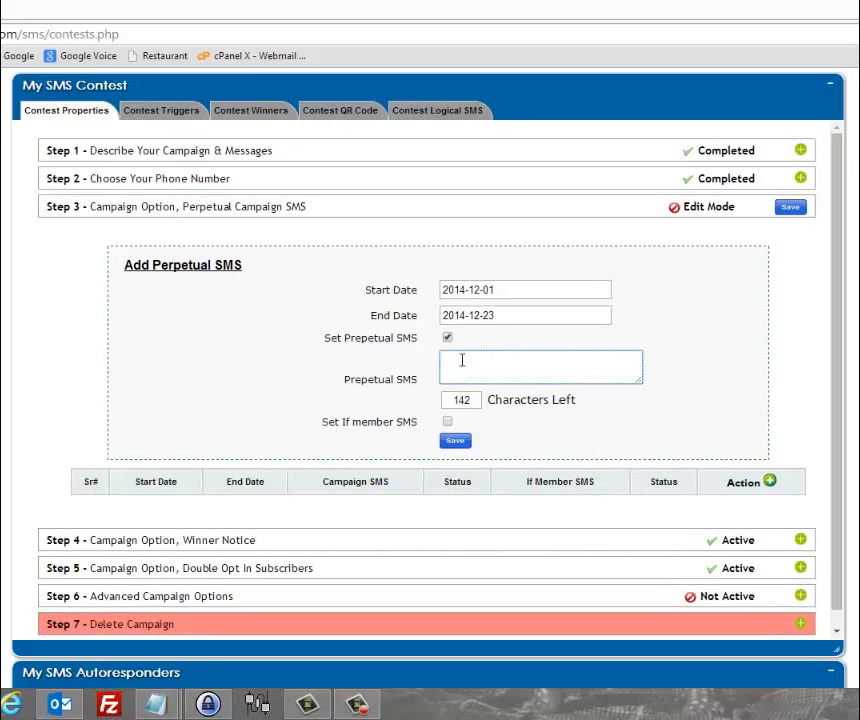
pyautogui.write('Measa')
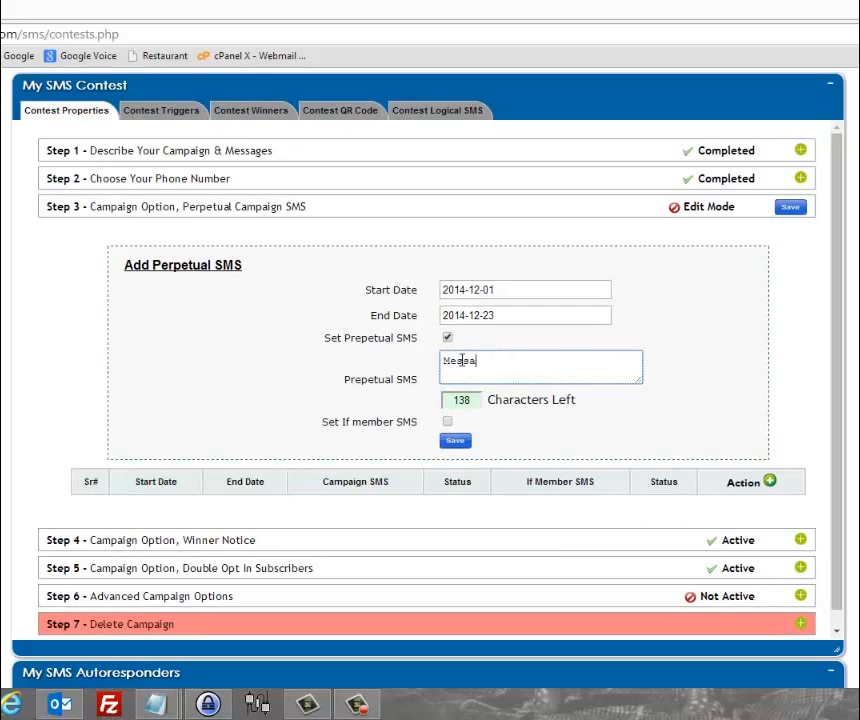
pyautogui.write('ge')
pyautogui.write(' Sent')
pyautogui.write(' for')
pyautogui.write(' Pep')
pyautogui.write('petual ')
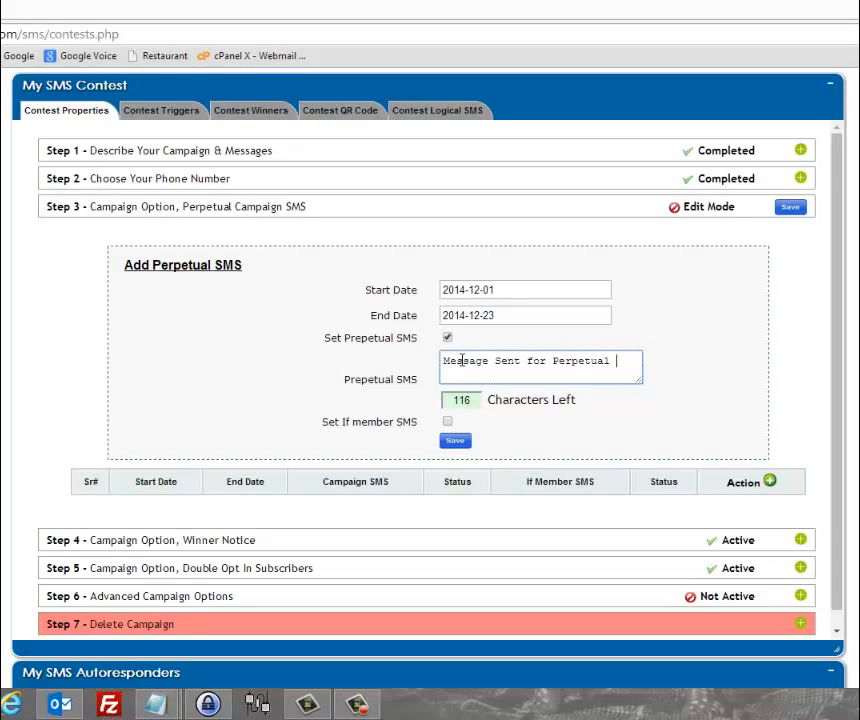
pyautogui.write('Campaing')
# Enable the if-member SMS with the text "Hi, we shoe you have already entered the Contest" and save Step 3
pyautogui.click(447, 421)
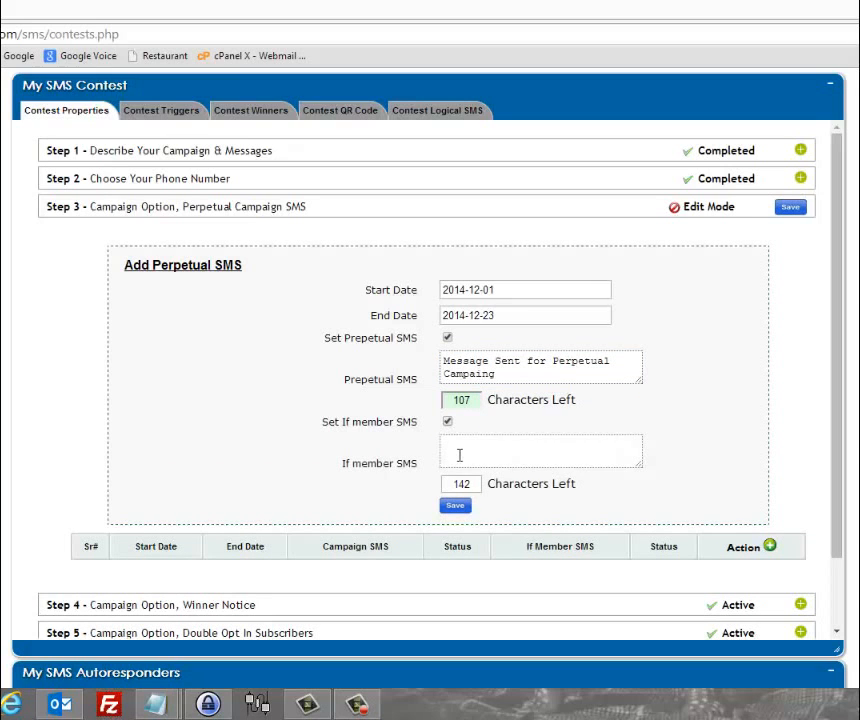
pyautogui.click(460, 455)
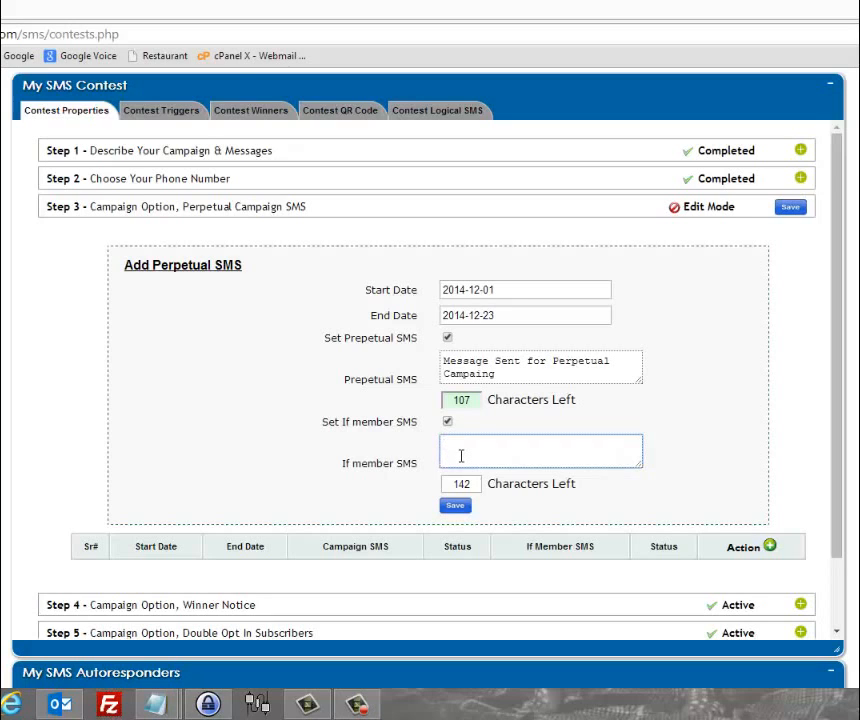
pyautogui.write('Hi, w')
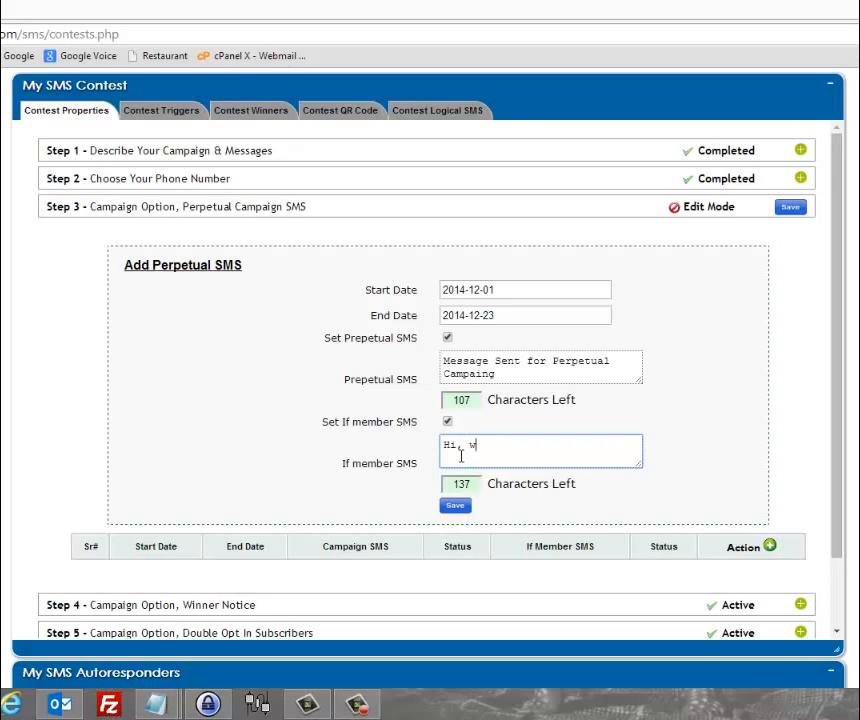
pyautogui.write('e shoe you have al')
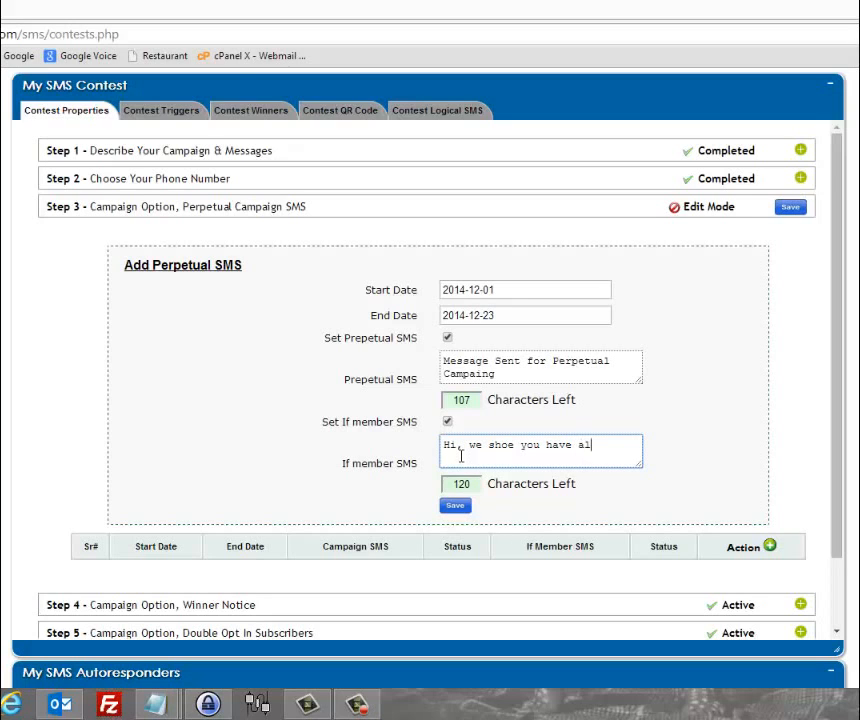
pyautogui.write('ready entered t')
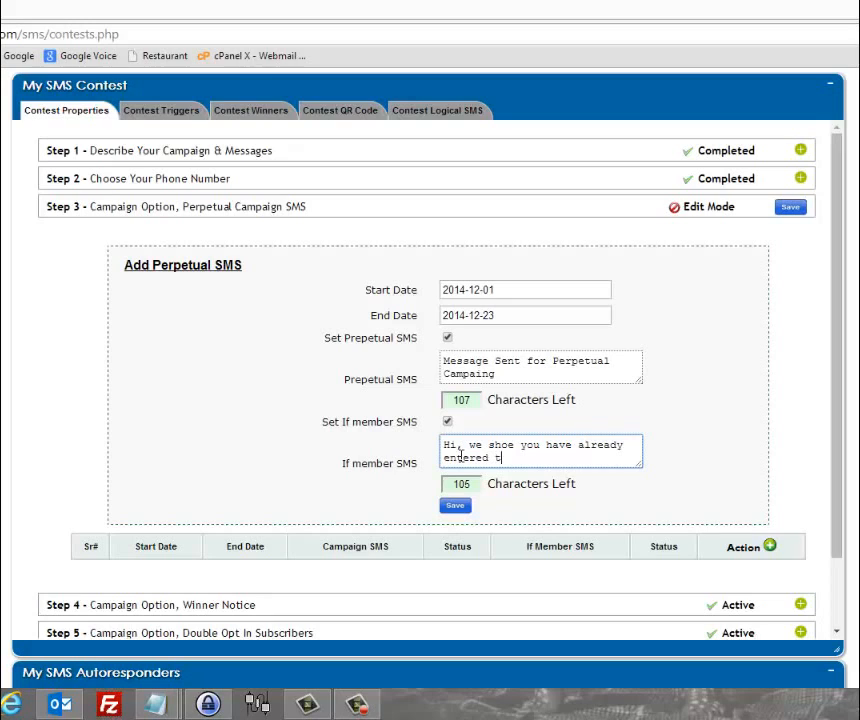
pyautogui.write('he Contest')
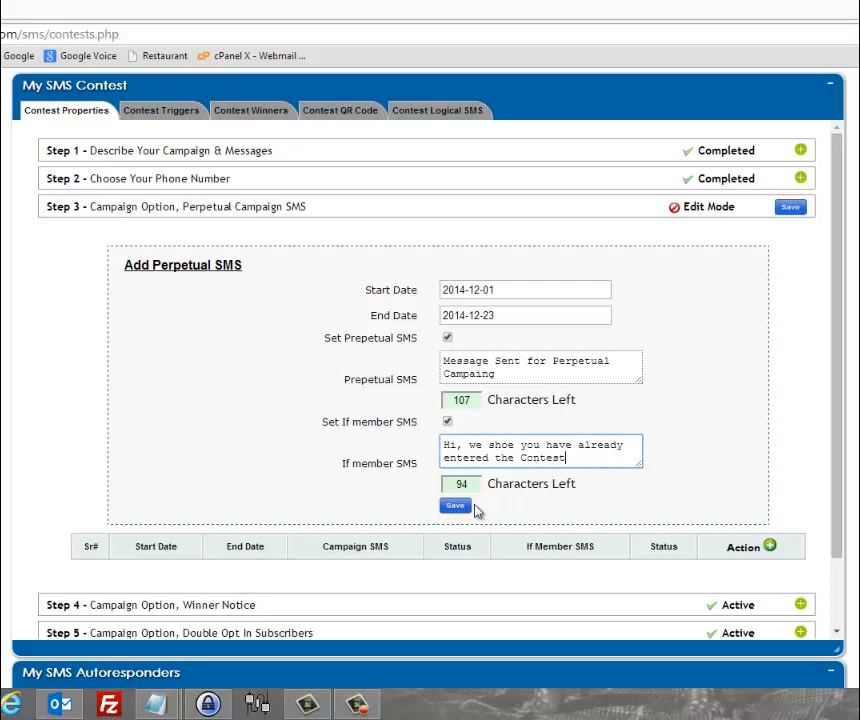
pyautogui.click(787, 208)
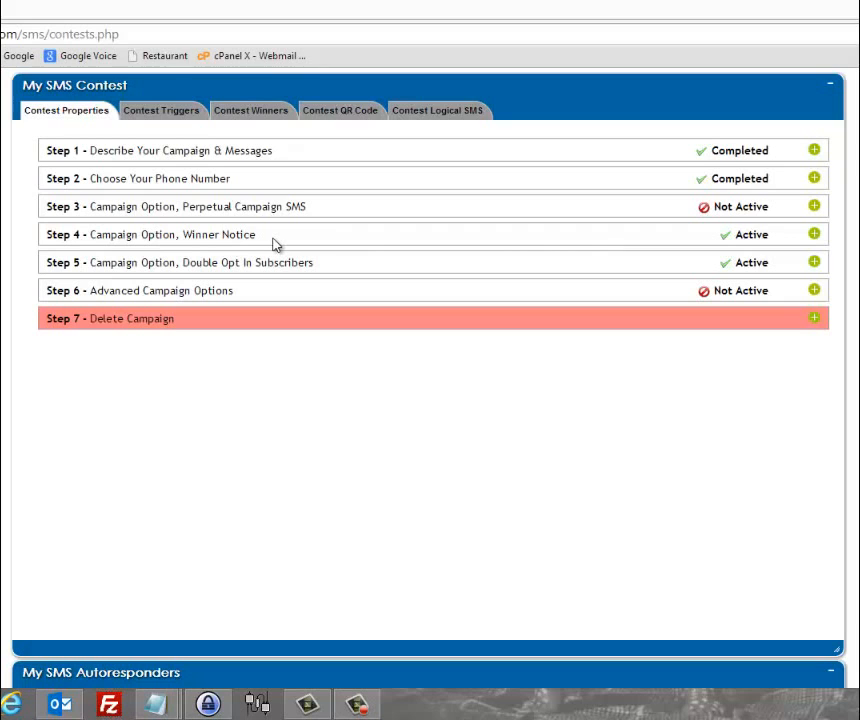
# Open Step 4, Winner Notice, for editing
pyautogui.click(814, 235)
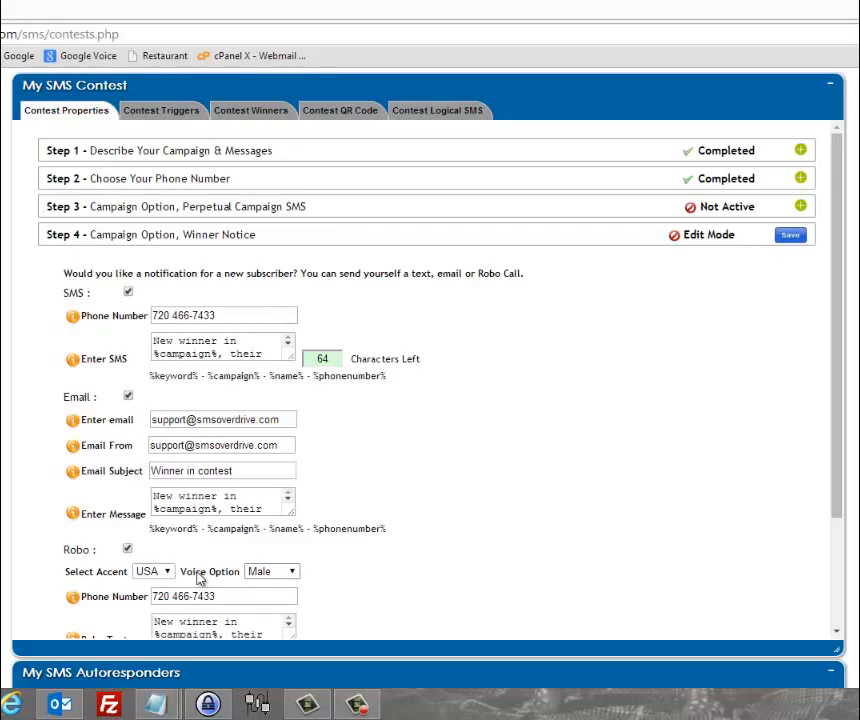
# Turn off the SMS, Email and Robo winner notifications and enable all three again
pyautogui.click(127, 293)
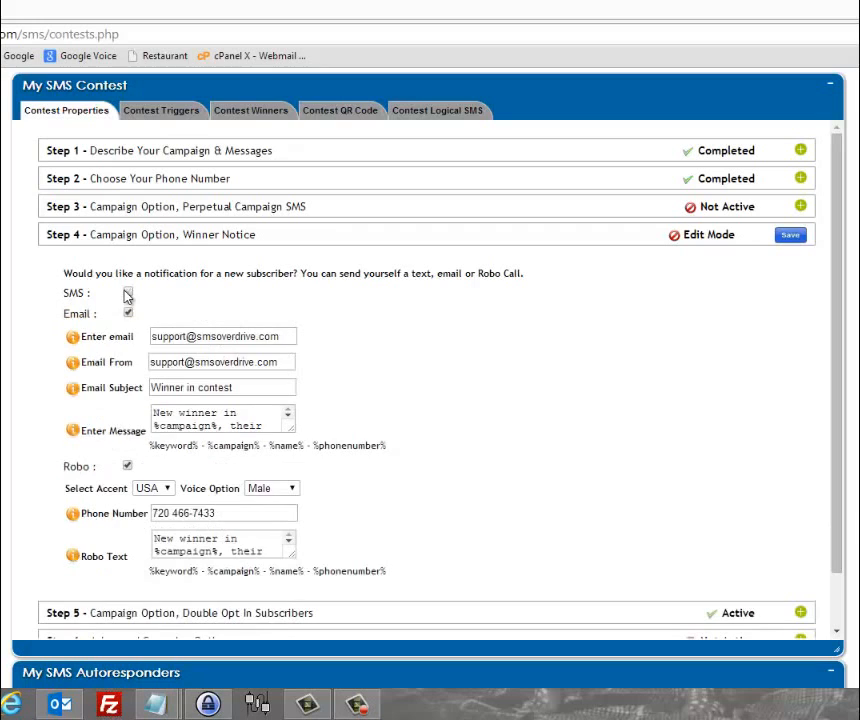
pyautogui.click(128, 313)
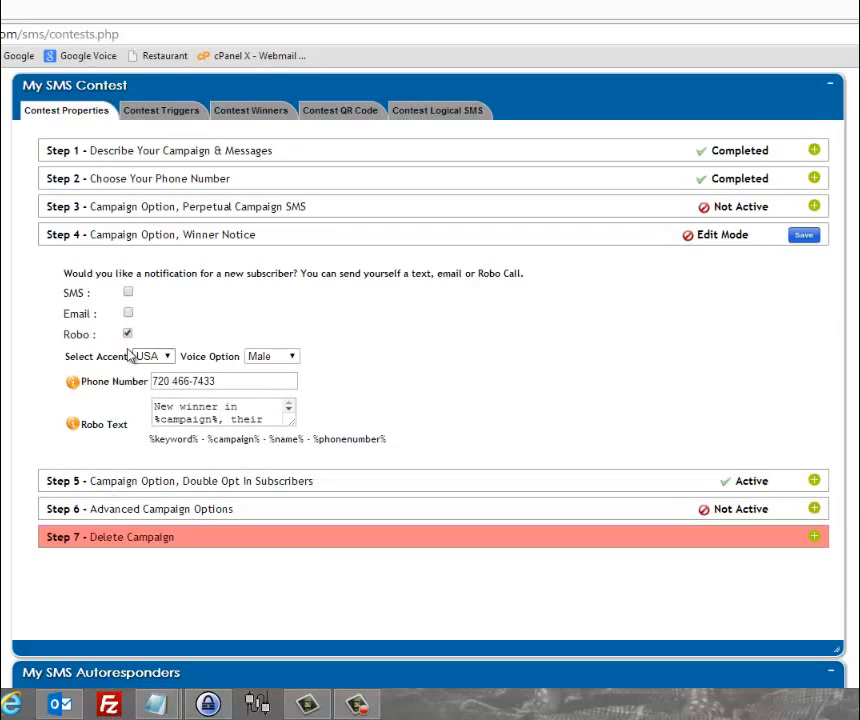
pyautogui.click(128, 335)
pyautogui.click(128, 335)
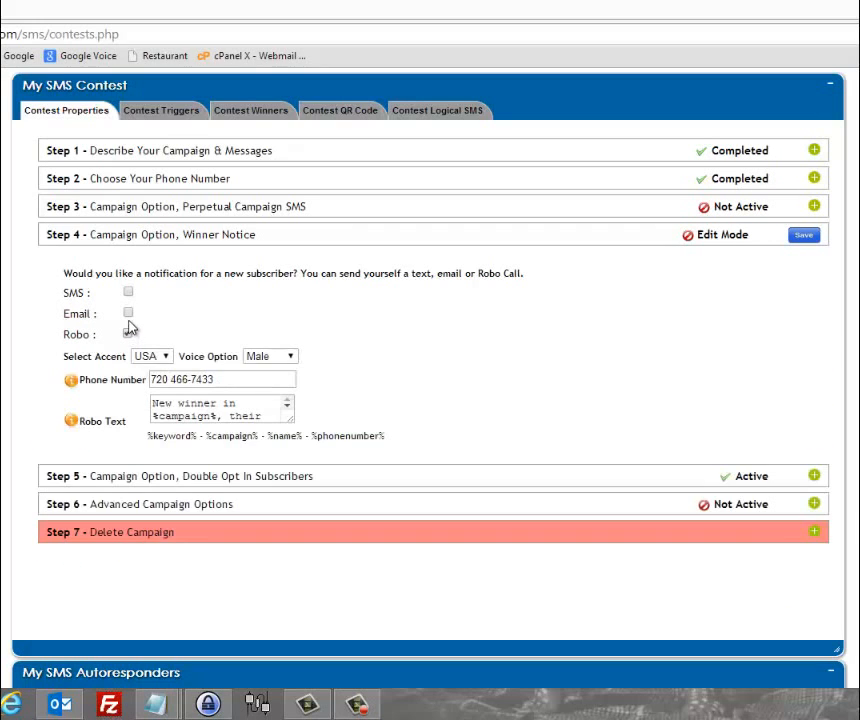
pyautogui.click(128, 313)
pyautogui.click(128, 293)
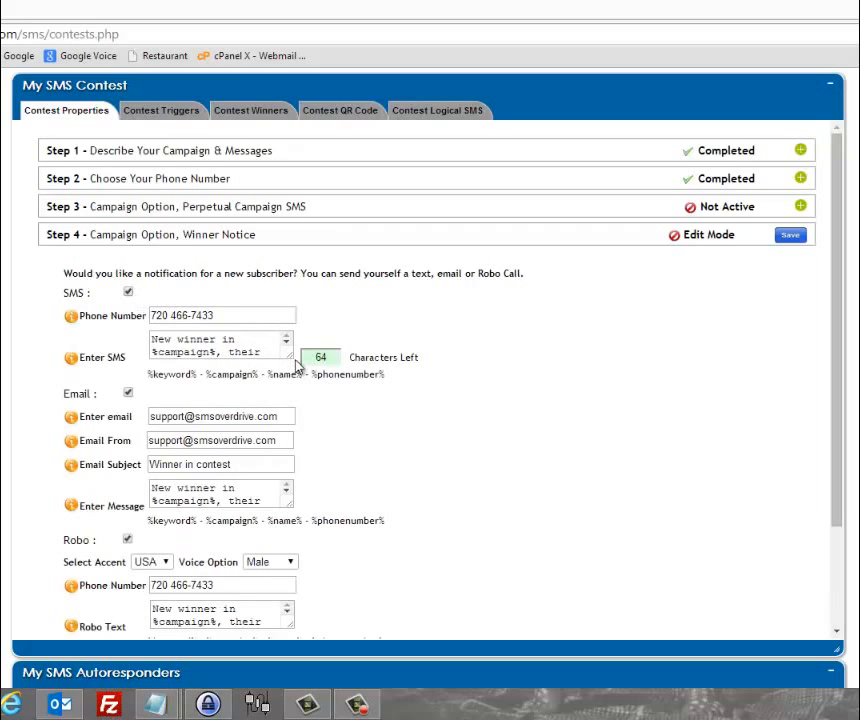
# Enlarge the winner SMS text box and review the notification's phone number and message text
pyautogui.moveTo(293, 357); pyautogui.dragTo(357, 403)
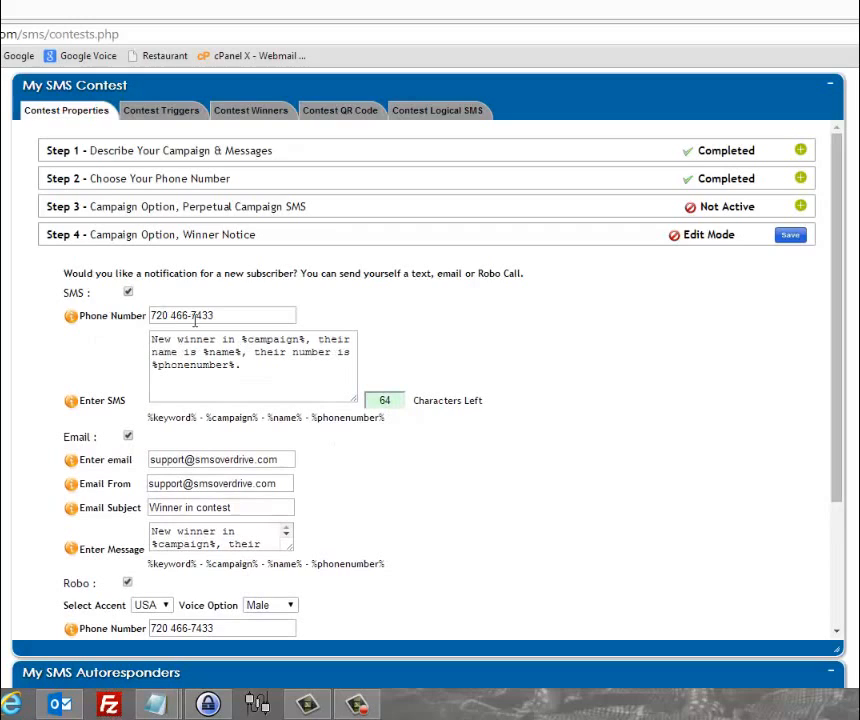
pyautogui.moveTo(218, 316); pyautogui.dragTo(140, 322)
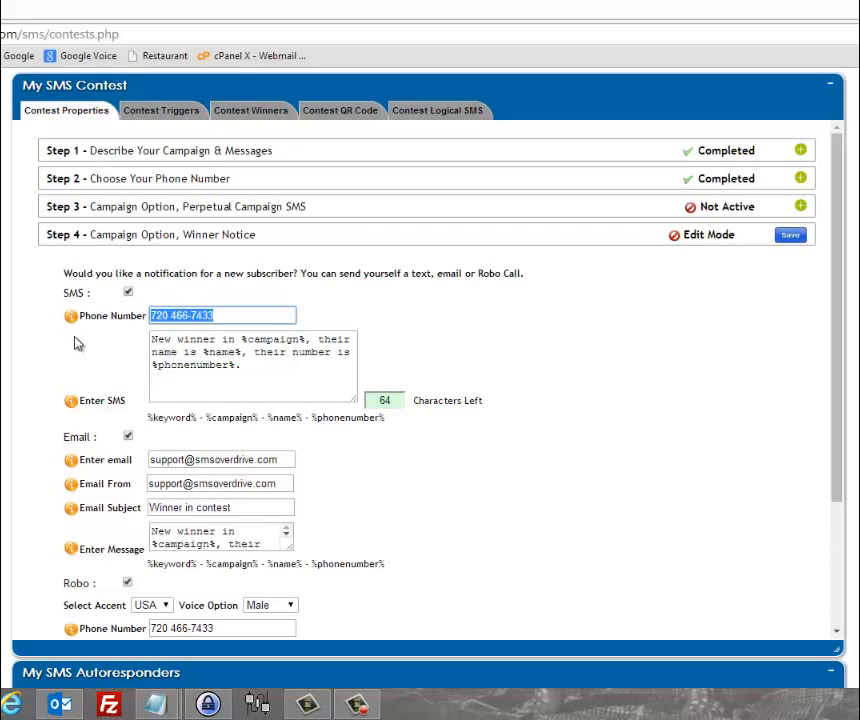
pyautogui.click(253, 358)
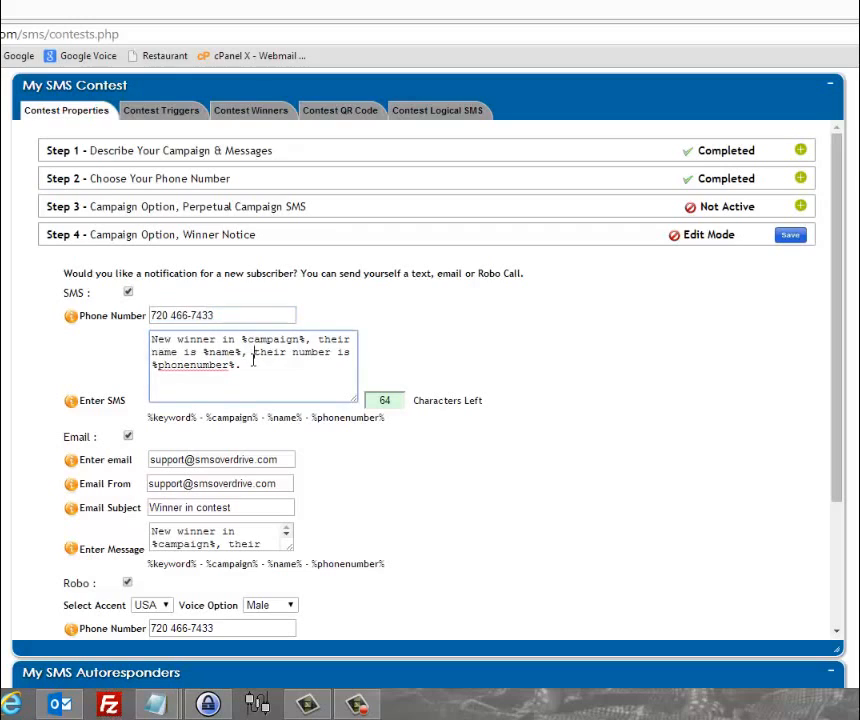
pyautogui.click(251, 366)
pyautogui.moveTo(242, 366); pyautogui.dragTo(150, 340)
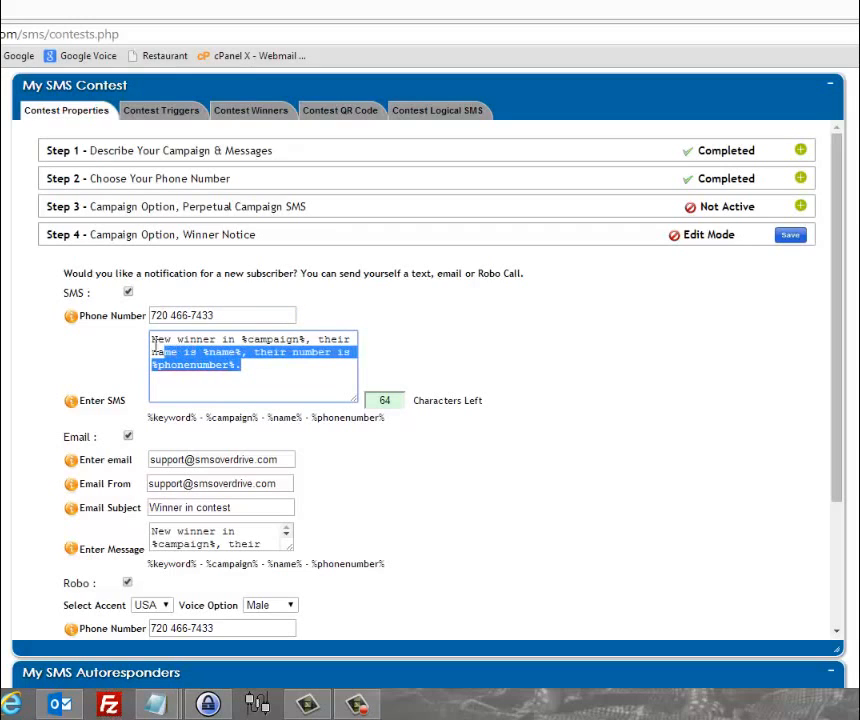
pyautogui.click(294, 376)
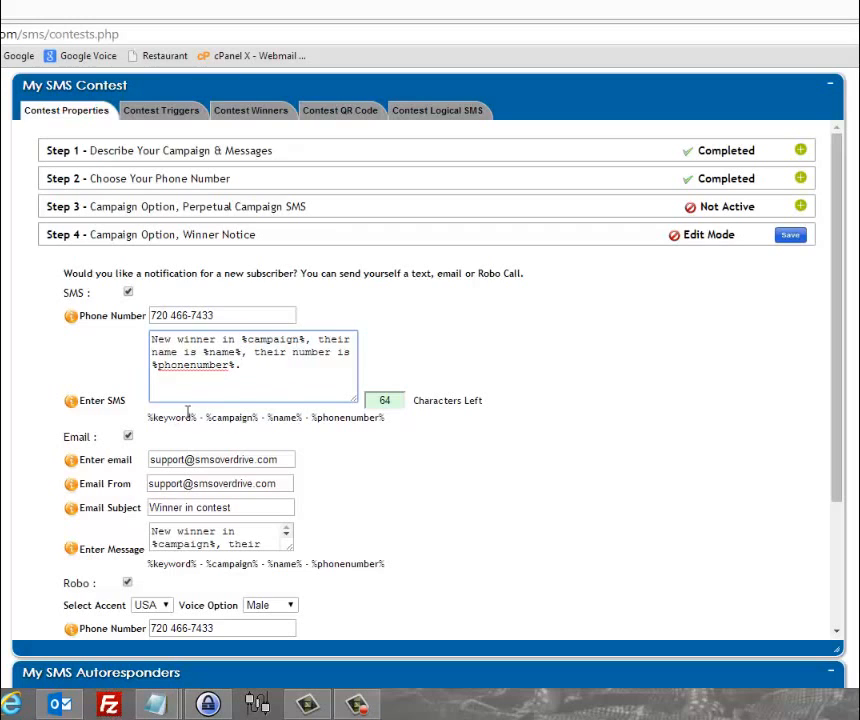
# Examine the placeholders available for the winner SMS and the %campaign%, %name% and %phonenumber% placeholders used in its text
pyautogui.moveTo(392, 419); pyautogui.dragTo(131, 413)
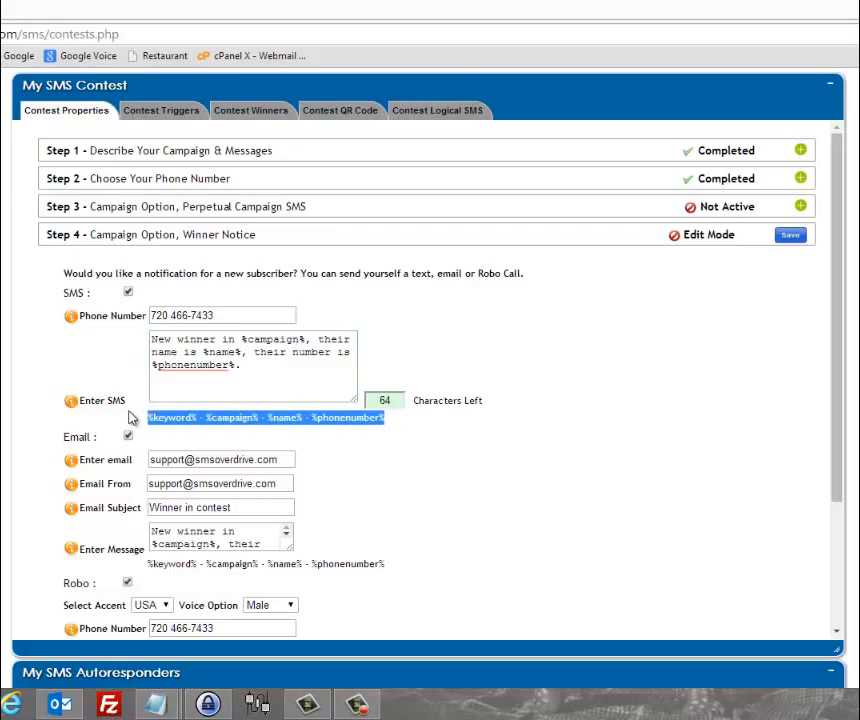
pyautogui.click(279, 370)
pyautogui.moveTo(242, 338); pyautogui.dragTo(306, 341)
pyautogui.click(540, 386)
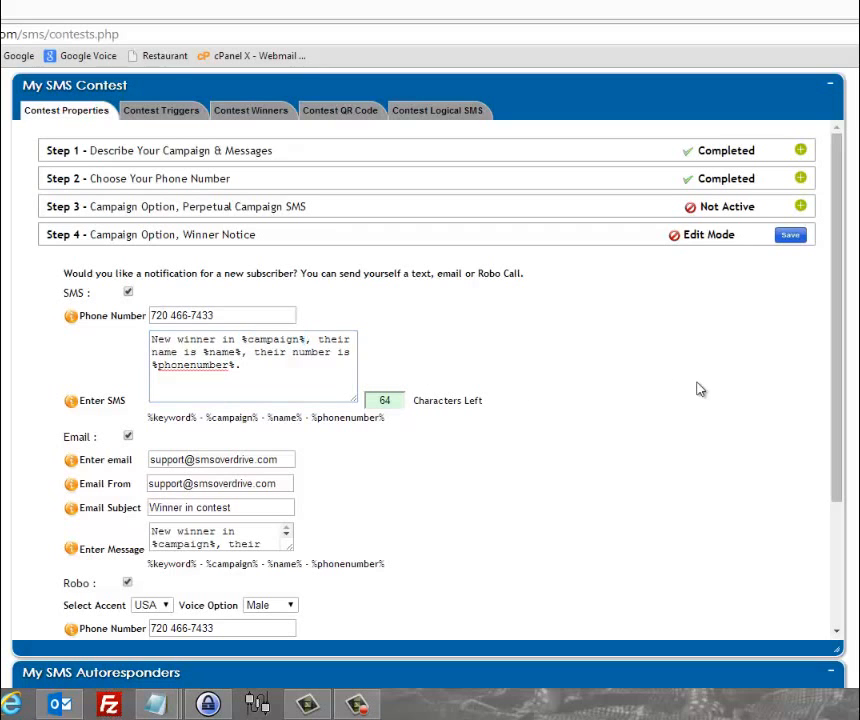
pyautogui.scroll(3, 440, 251)
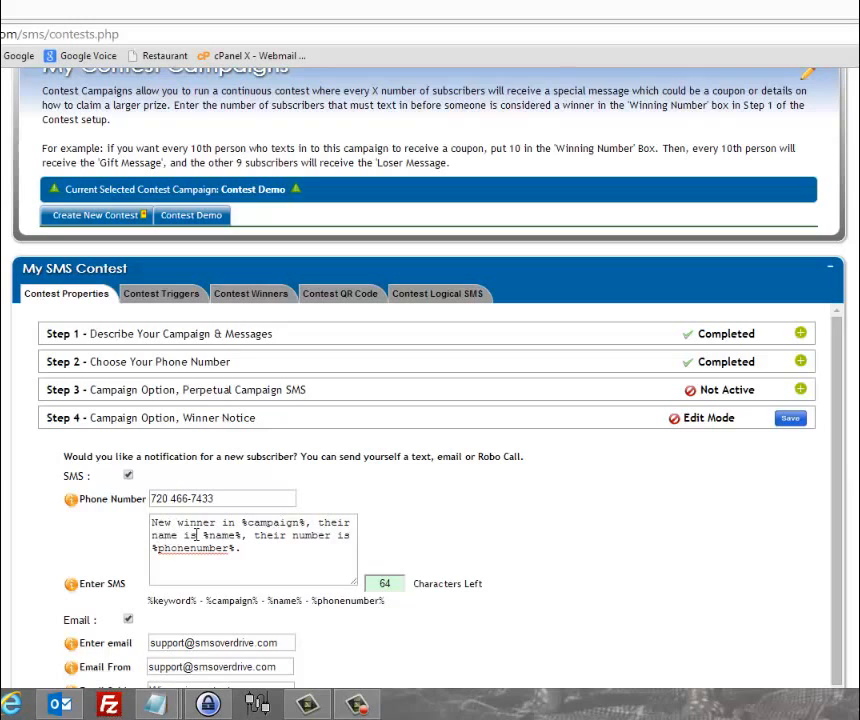
pyautogui.moveTo(204, 535); pyautogui.dragTo(244, 536)
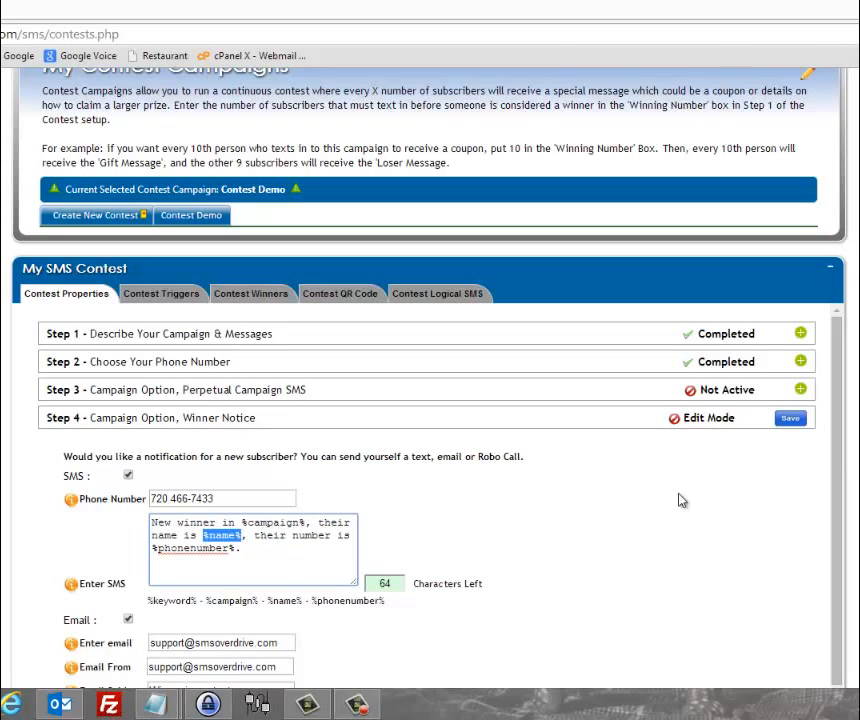
pyautogui.scroll(-3, 430, 400)
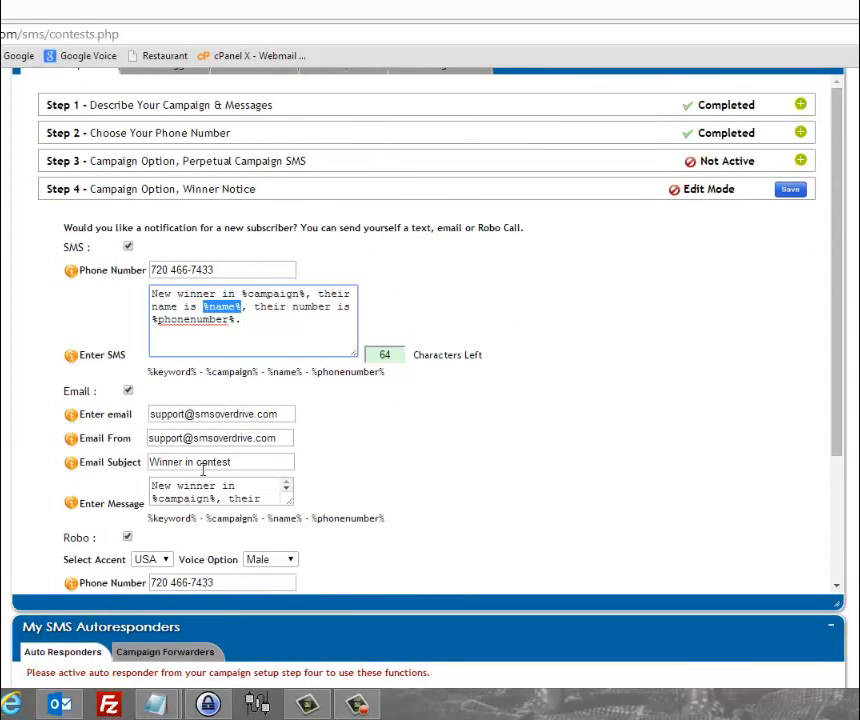
pyautogui.click(233, 322)
pyautogui.moveTo(233, 322); pyautogui.dragTo(152, 321)
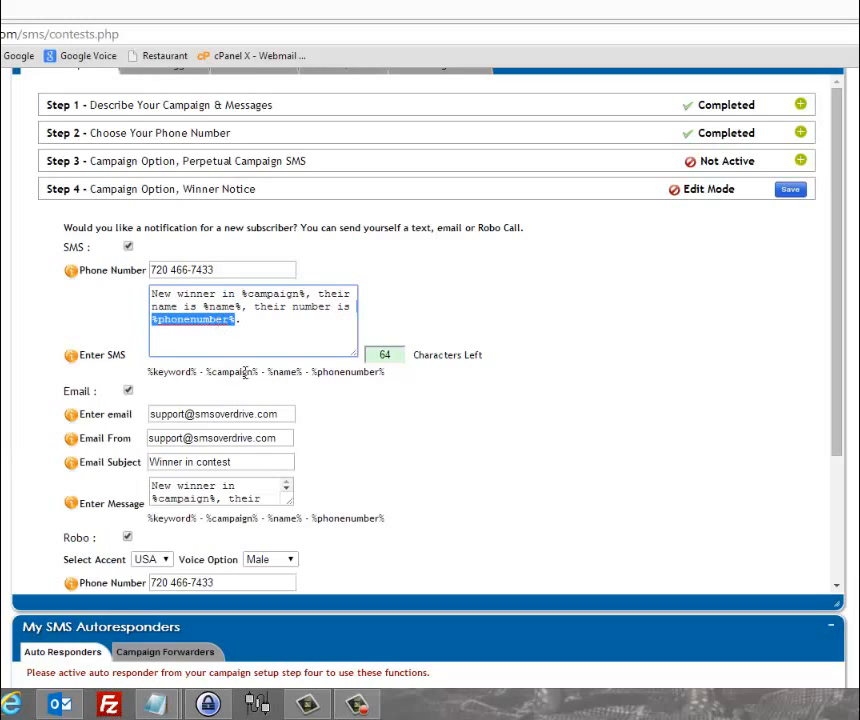
# Examine the recipient address in the Email section of the winner notice
pyautogui.click(840, 270)
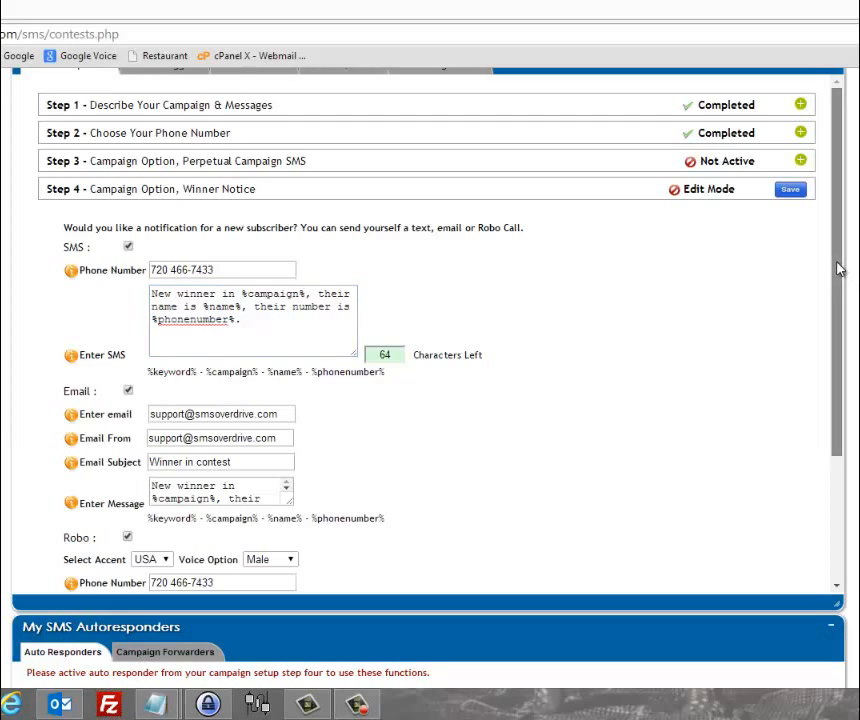
pyautogui.moveTo(840, 270); pyautogui.dragTo(837, 320)
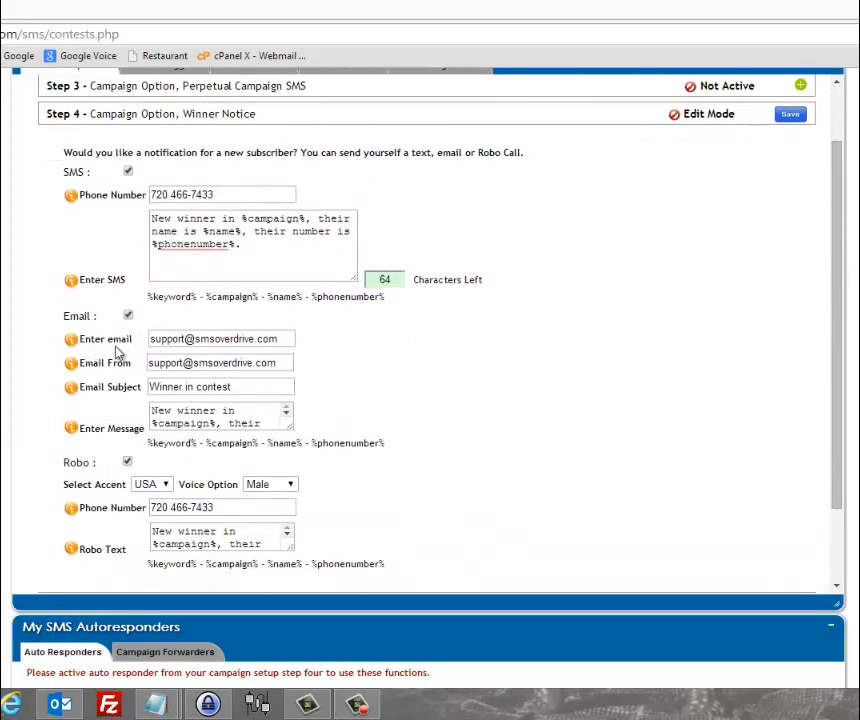
pyautogui.click(279, 339)
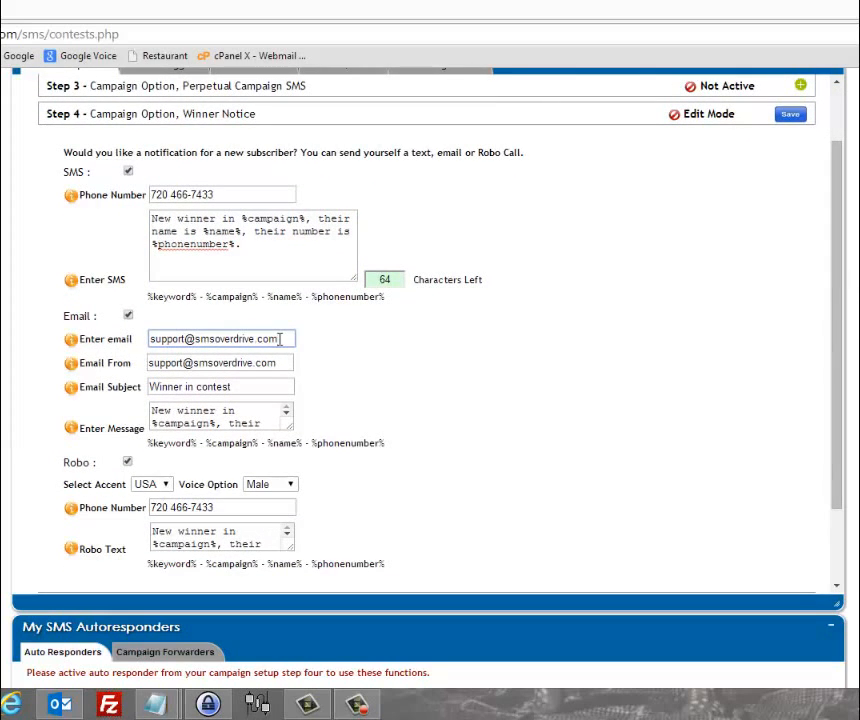
pyautogui.moveTo(279, 339); pyautogui.dragTo(140, 346)
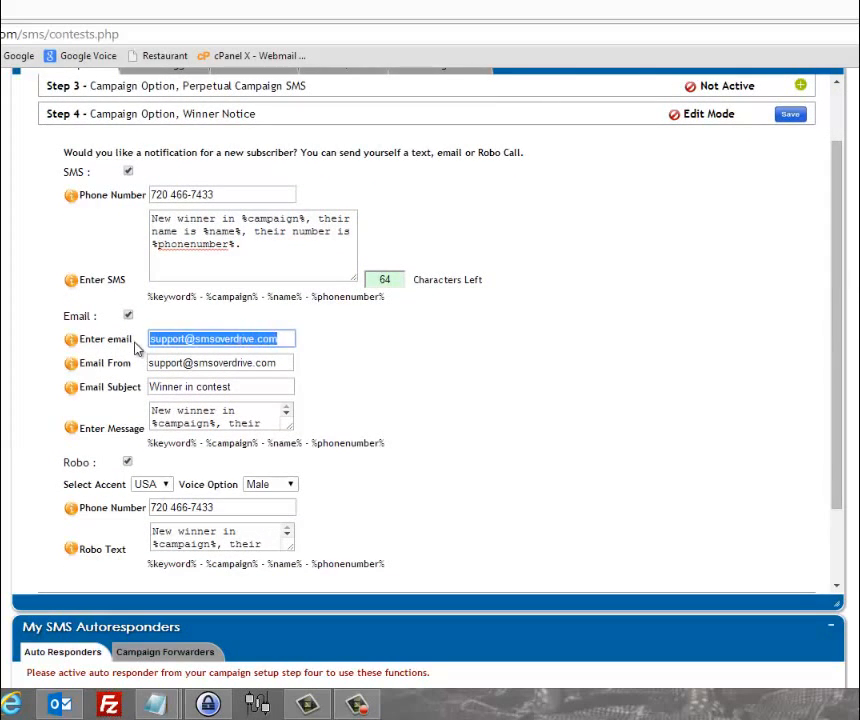
pyautogui.click(283, 340)
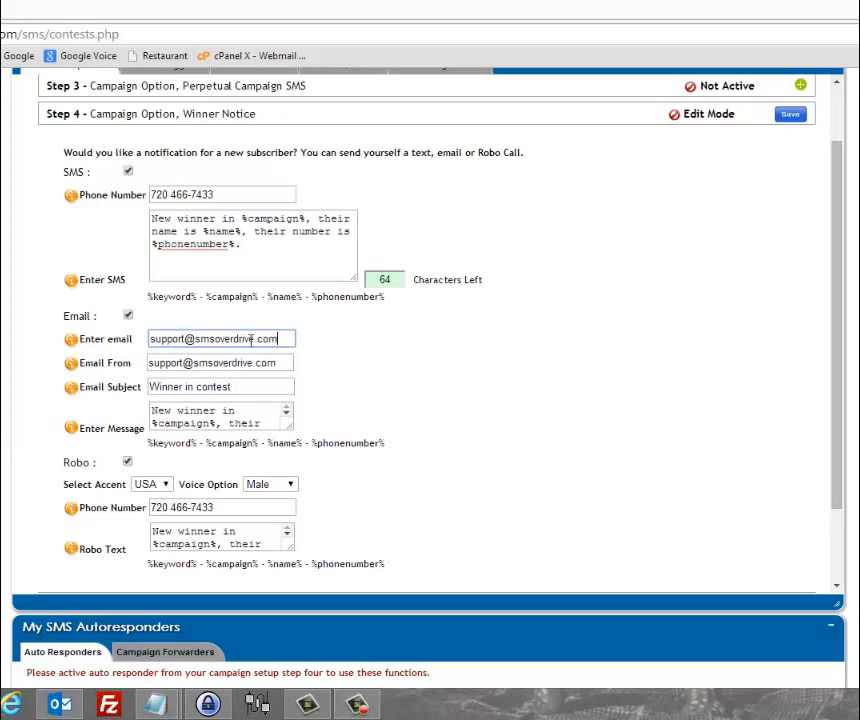
pyautogui.moveTo(251, 340); pyautogui.dragTo(161, 344)
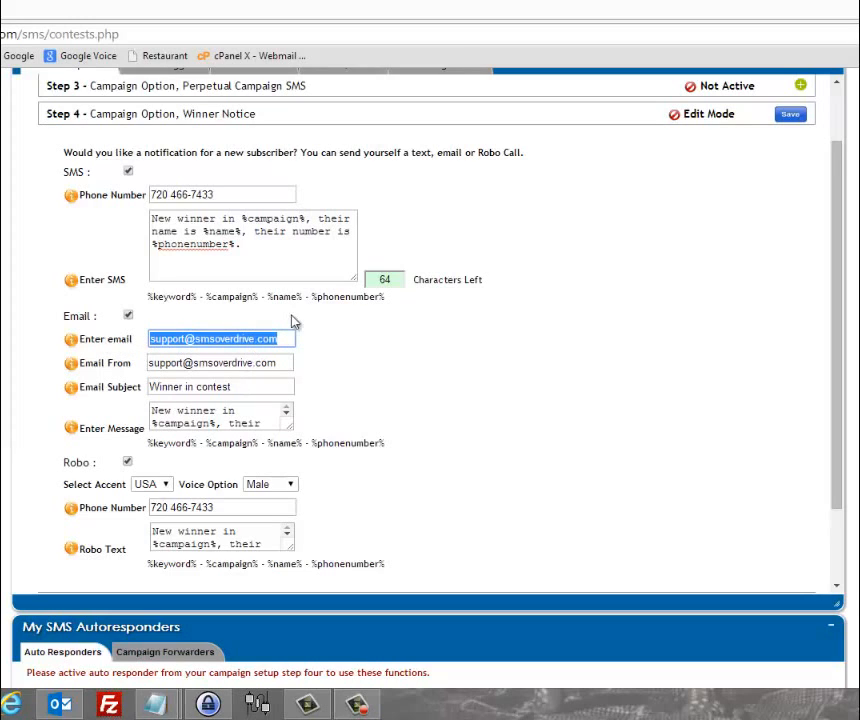
# Set the winner notice's Email From to "SMS Overdrive" and enlarge the email message box
pyautogui.click(280, 363)
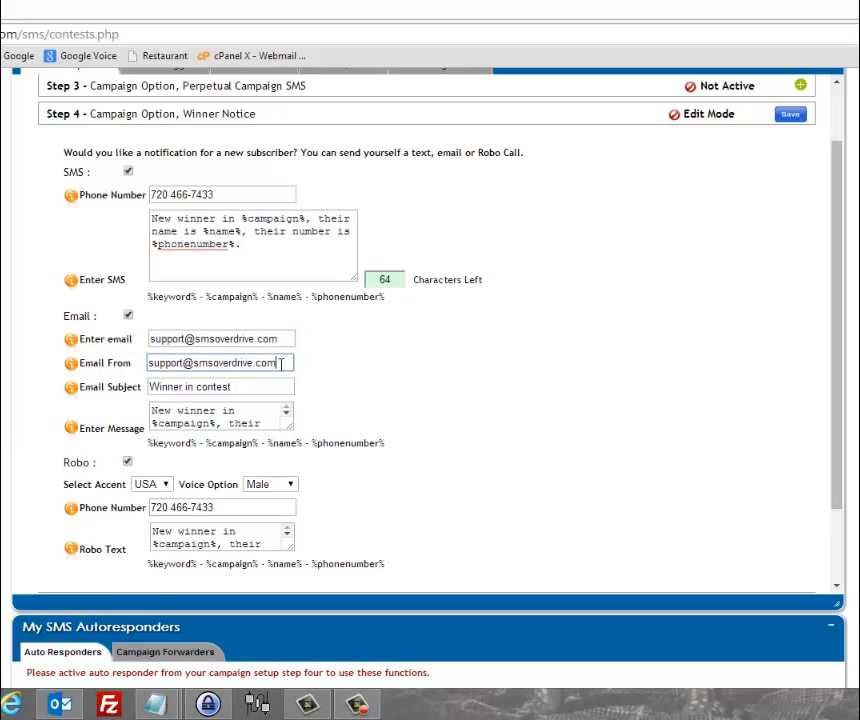
pyautogui.moveTo(280, 363); pyautogui.dragTo(102, 374)
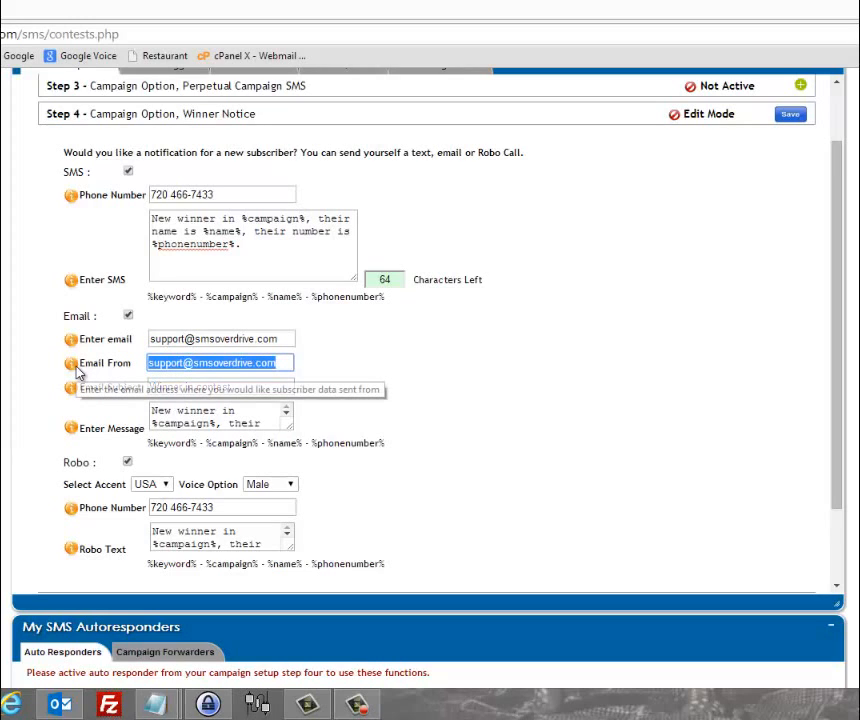
pyautogui.write('N')
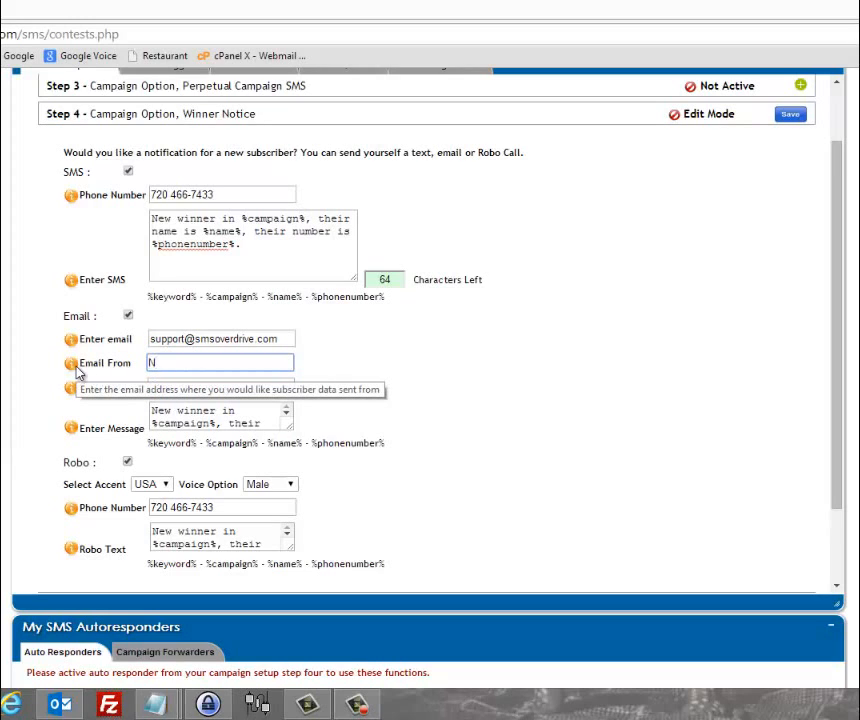
pyautogui.write('SMS Overdrive')
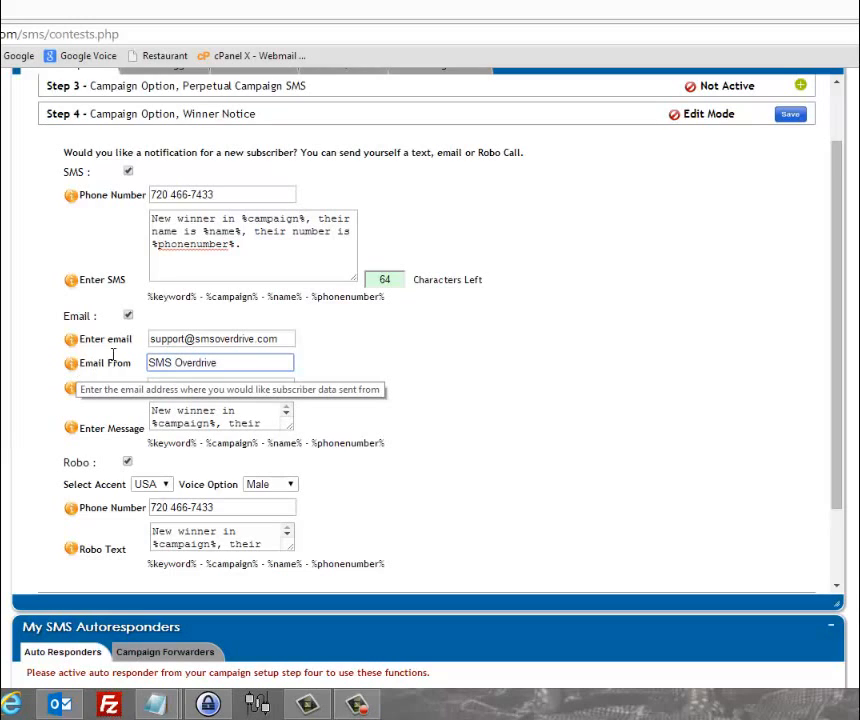
pyautogui.click(401, 355)
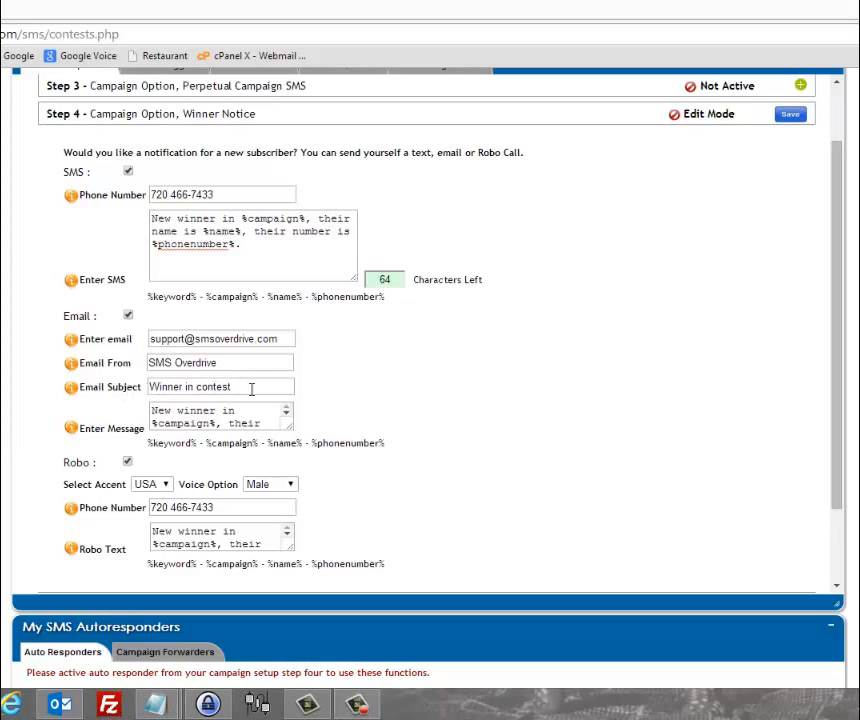
pyautogui.moveTo(292, 430); pyautogui.dragTo(375, 486)
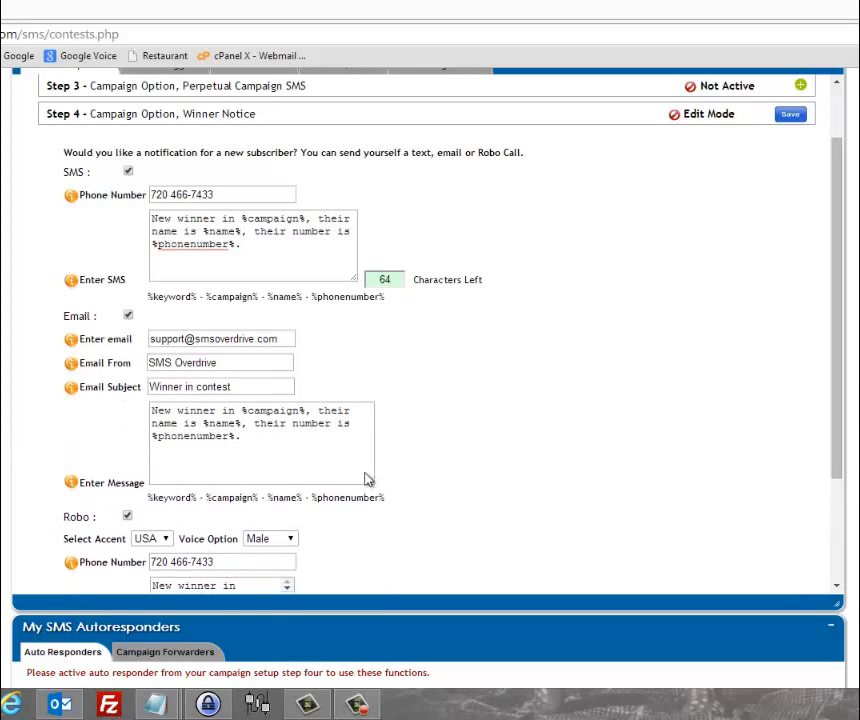
# Compare the winner SMS text with the winner email message
pyautogui.click(242, 243)
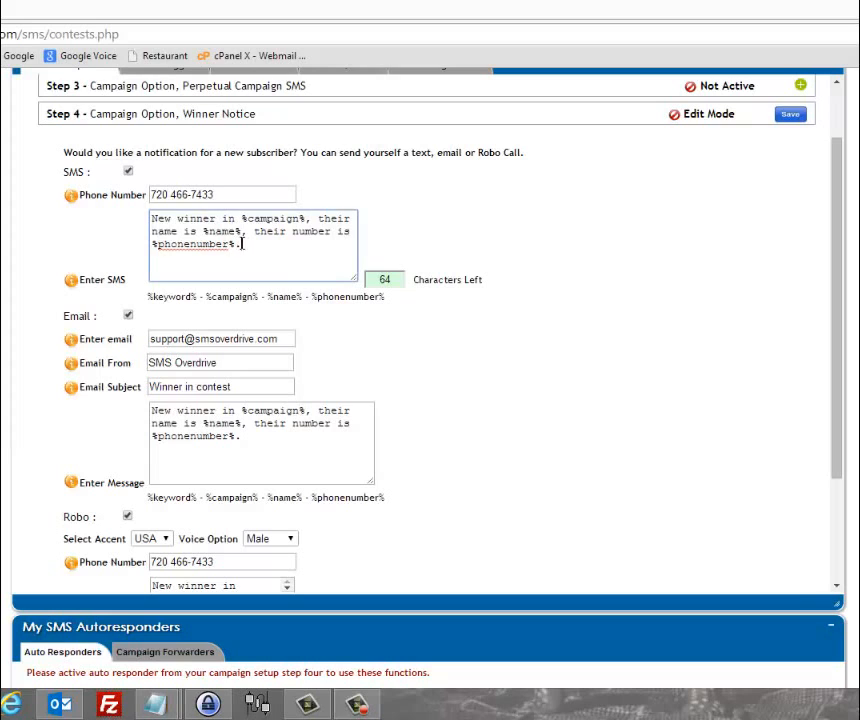
pyautogui.hotkey('ctrl', 'a')
pyautogui.click(244, 438)
pyautogui.hotkey('ctrl', 'a')
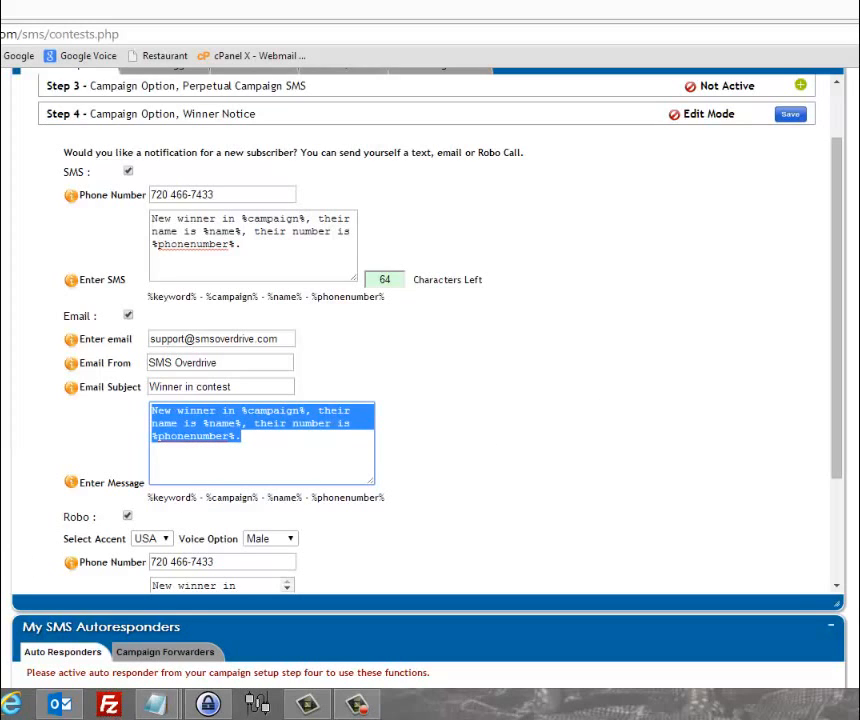
# Enlarge the Robo text box and review the accent and voice choices for the Robo call
pyautogui.moveTo(846, 228); pyautogui.dragTo(847, 343)
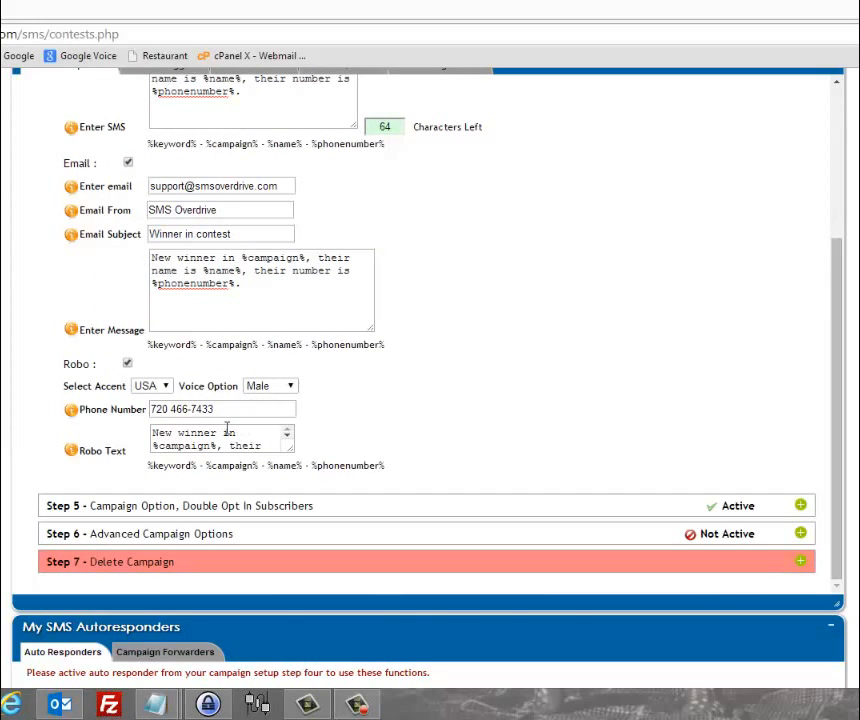
pyautogui.moveTo(292, 450); pyautogui.dragTo(371, 510)
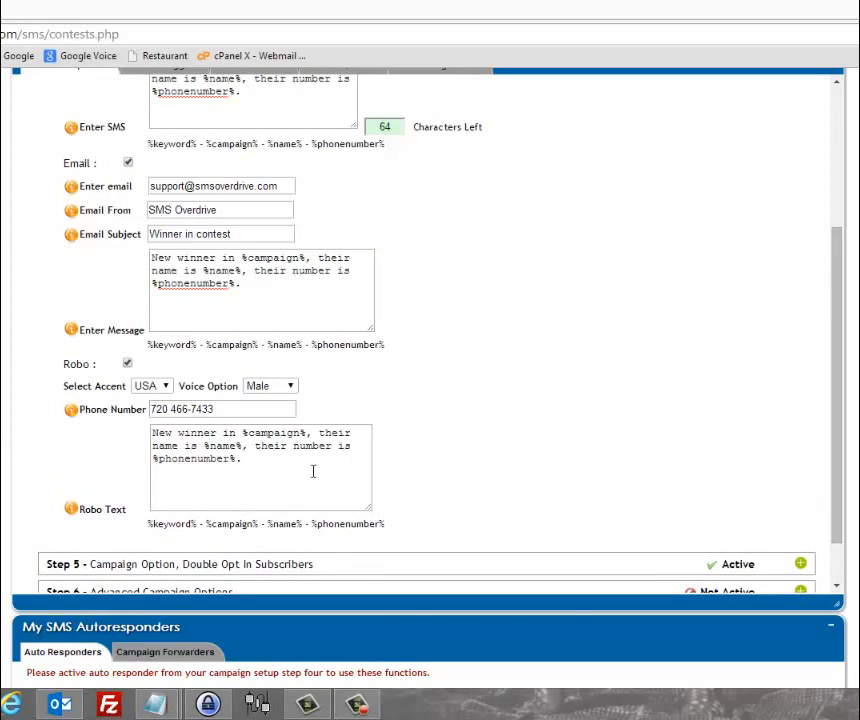
pyautogui.click(167, 387)
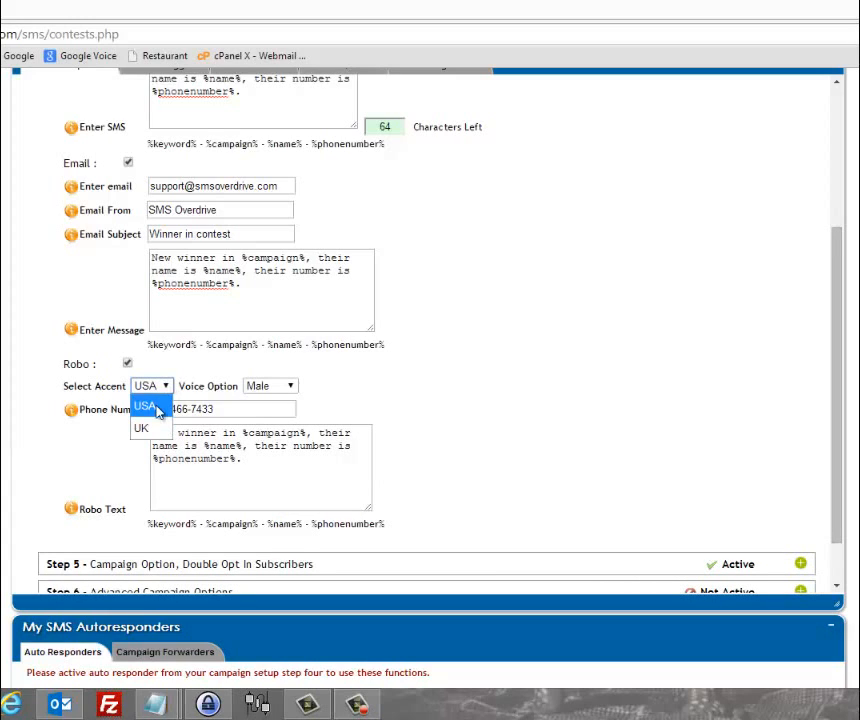
pyautogui.click(304, 390)
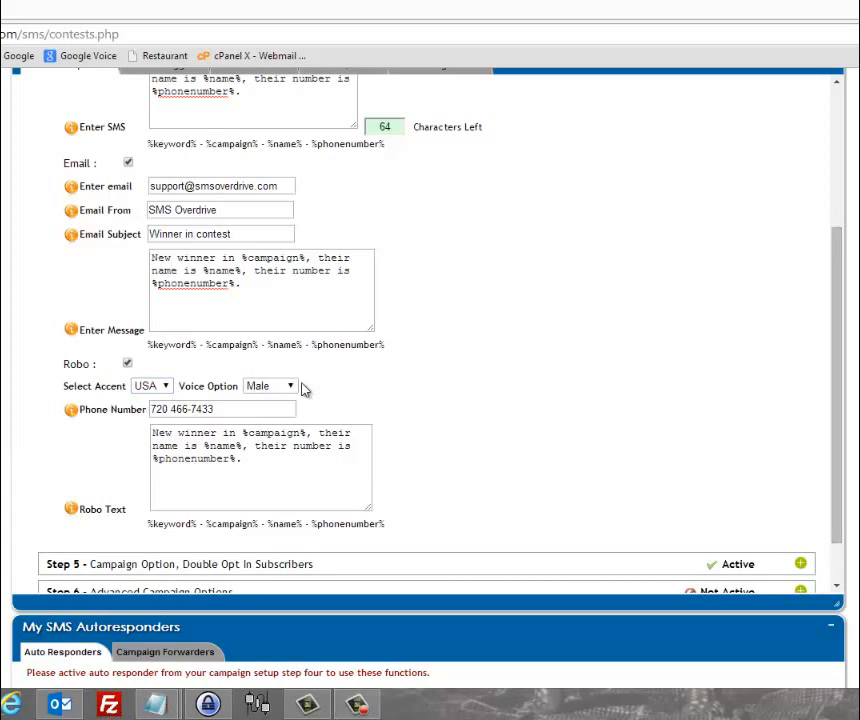
pyautogui.click(290, 387)
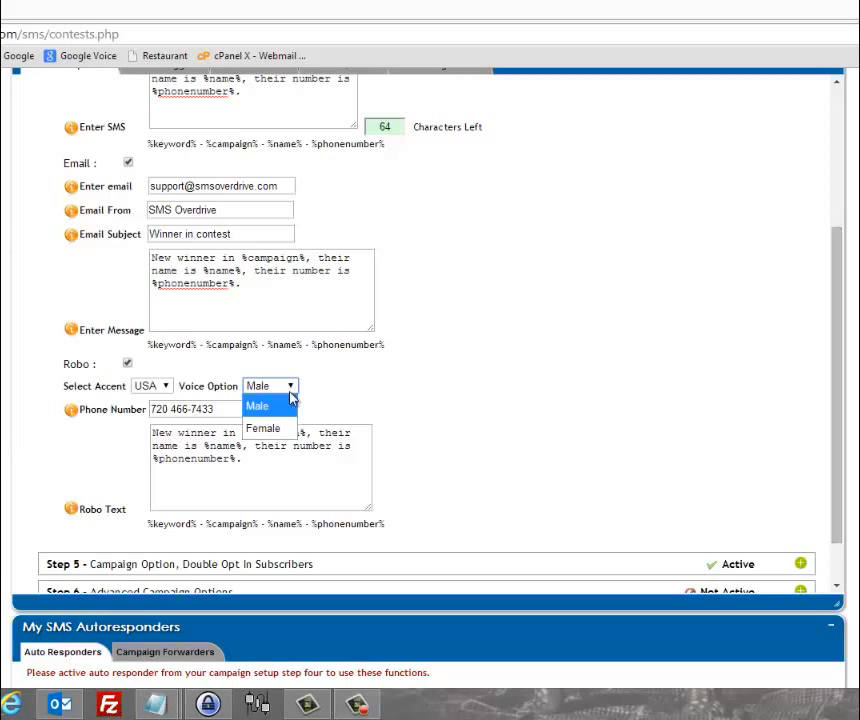
pyautogui.click(424, 381)
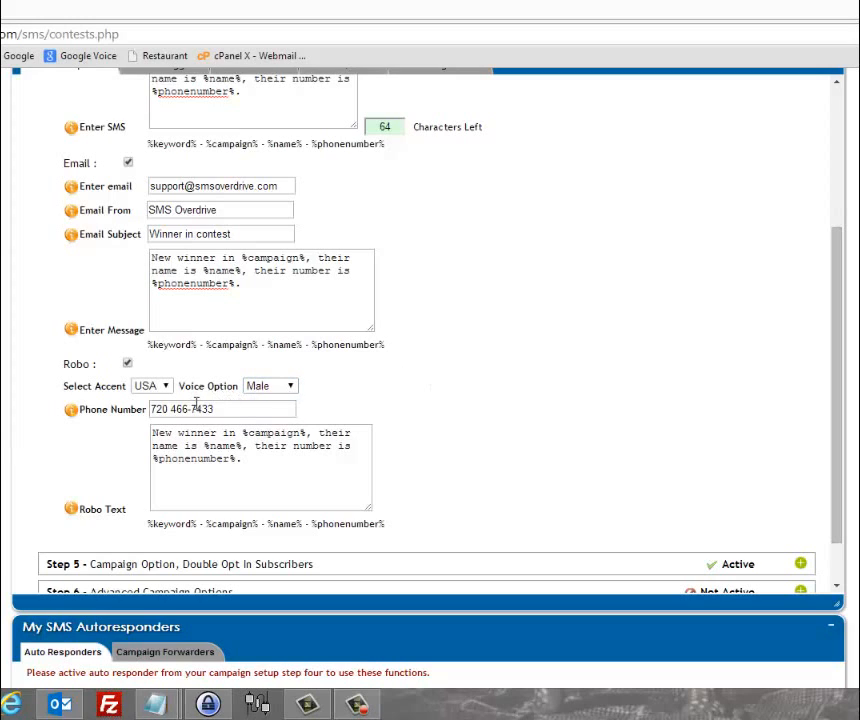
# Examine the Robo call's phone number and its full Robo text
pyautogui.moveTo(222, 407); pyautogui.dragTo(135, 412)
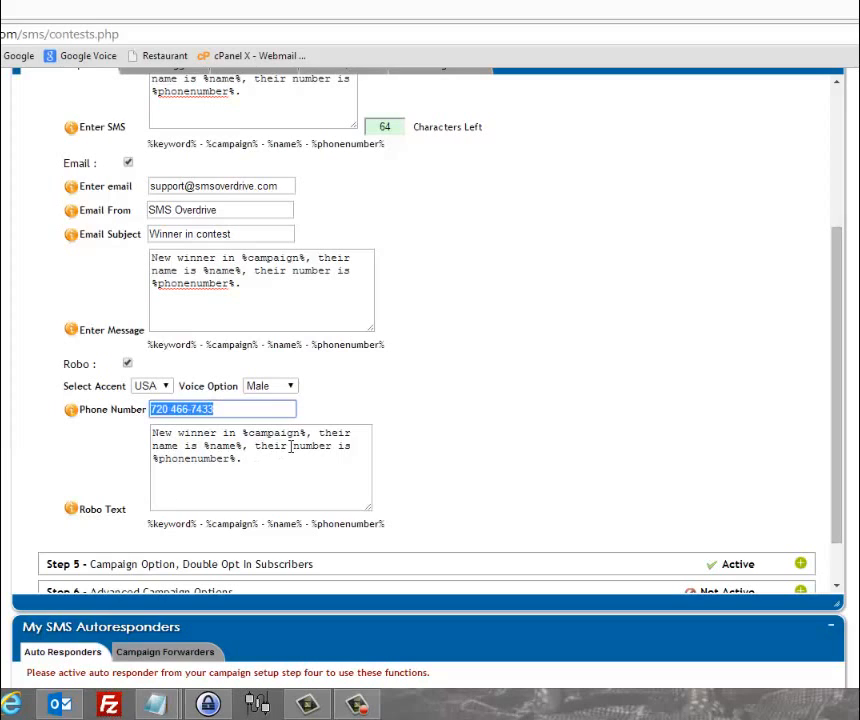
pyautogui.click(260, 460)
pyautogui.moveTo(242, 459); pyautogui.dragTo(138, 437)
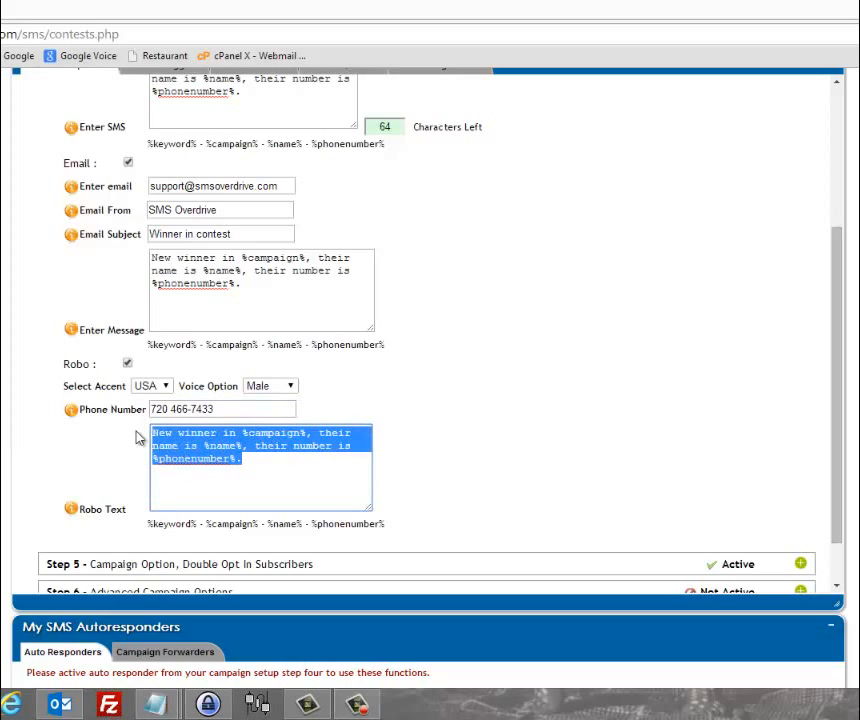
pyautogui.click(274, 463)
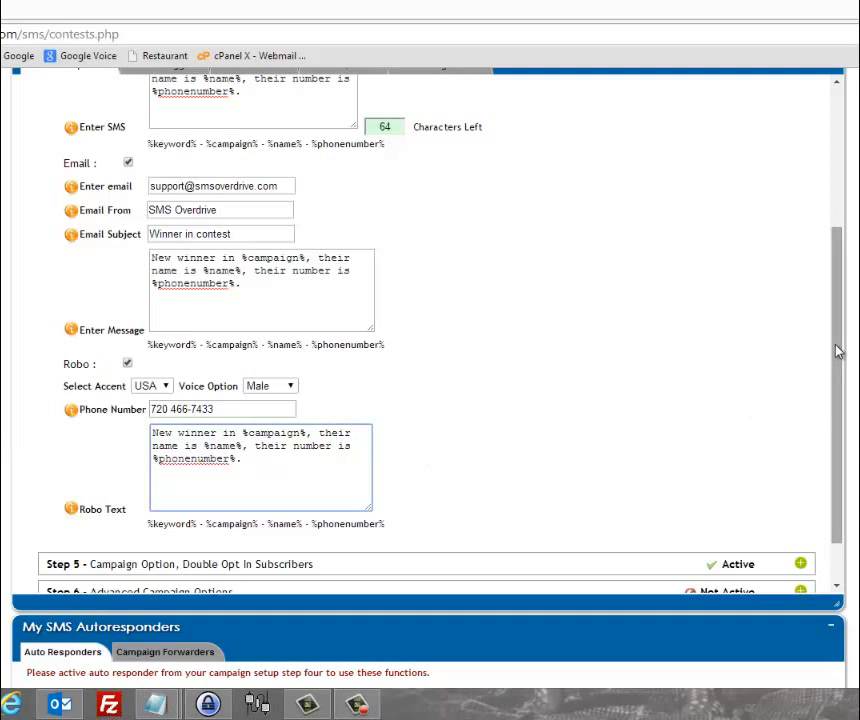
# Turn the winner notice's SMS notification off and back on
pyautogui.moveTo(839, 347); pyautogui.dragTo(840, 204)
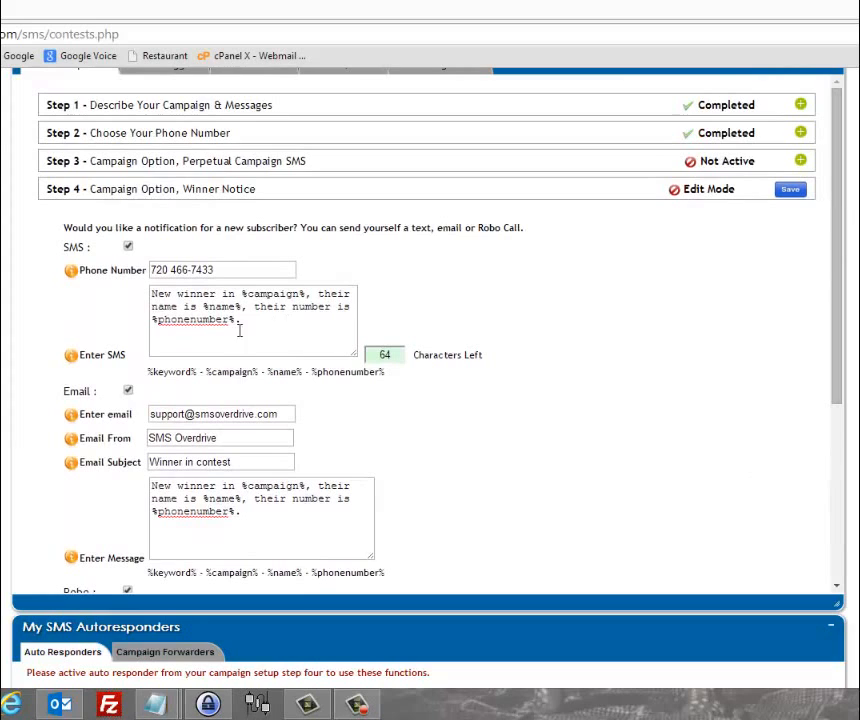
pyautogui.click(128, 247)
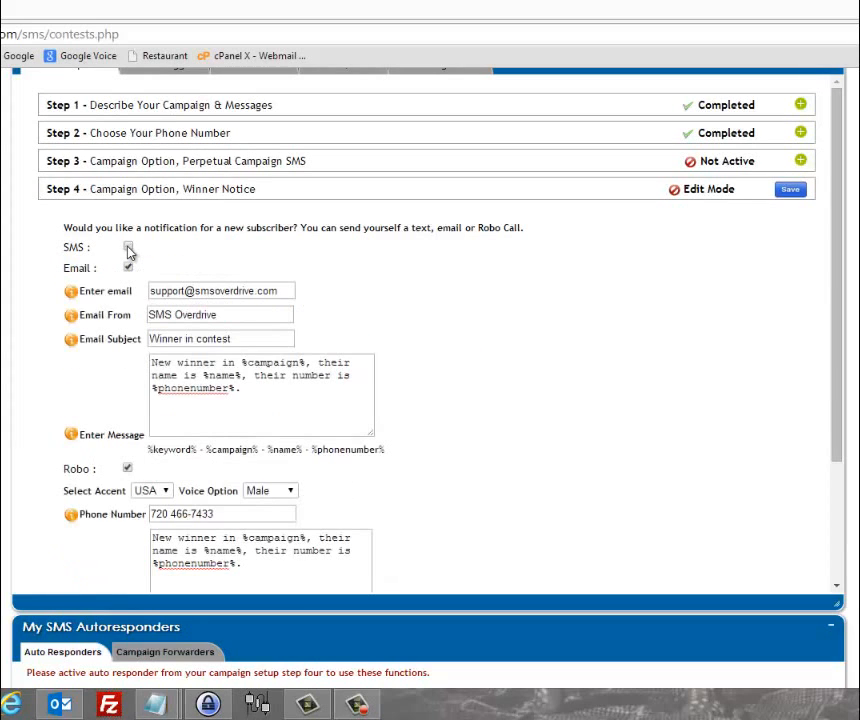
pyautogui.click(128, 247)
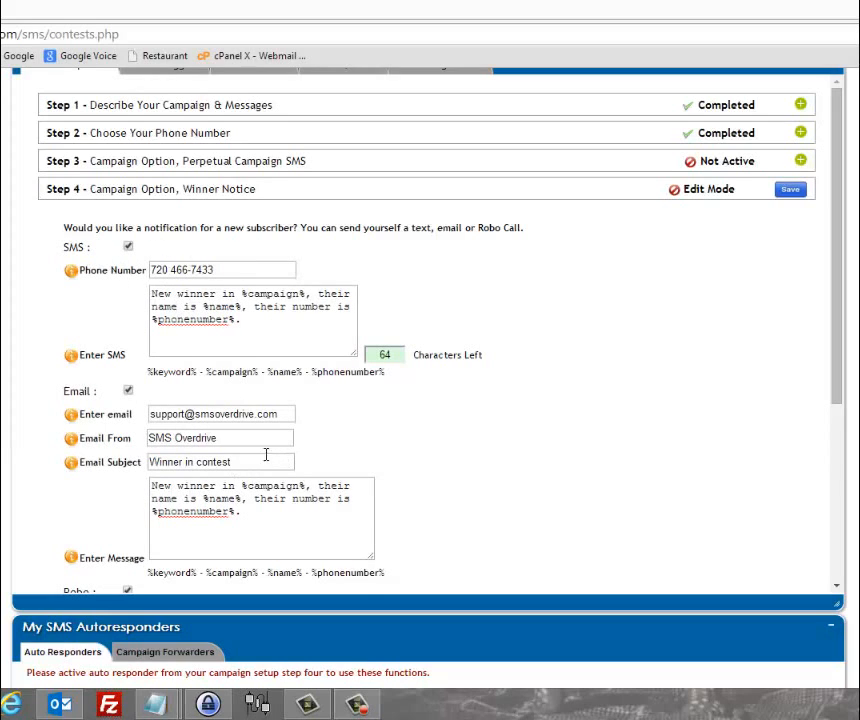
# Check the winner email's subject, sender and recipient address, and save the Winner Notice settings
pyautogui.moveTo(244, 463); pyautogui.dragTo(136, 402)
pyautogui.moveTo(227, 441); pyautogui.dragTo(127, 438)
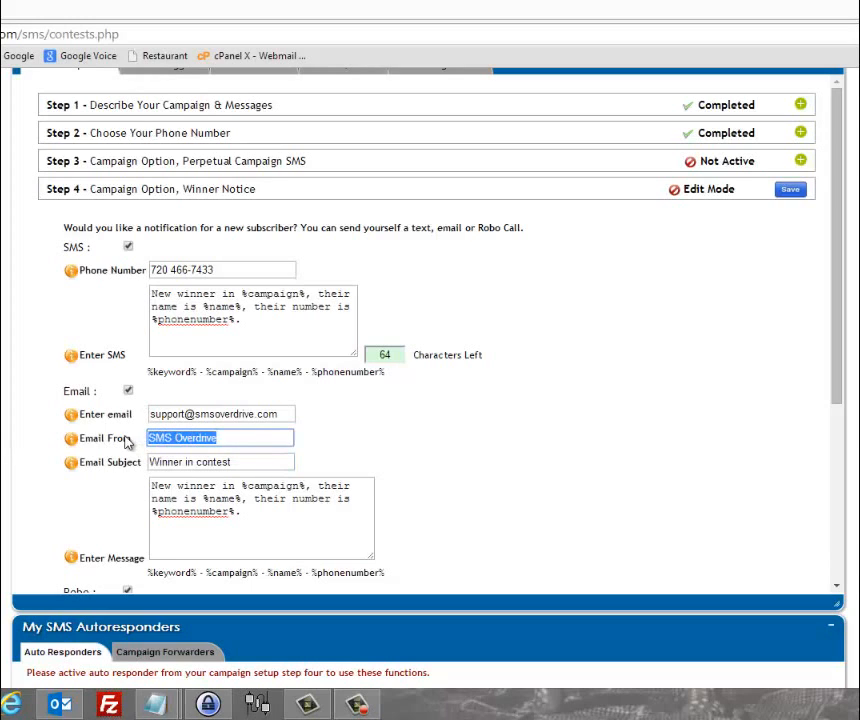
pyautogui.moveTo(285, 414); pyautogui.dragTo(150, 424)
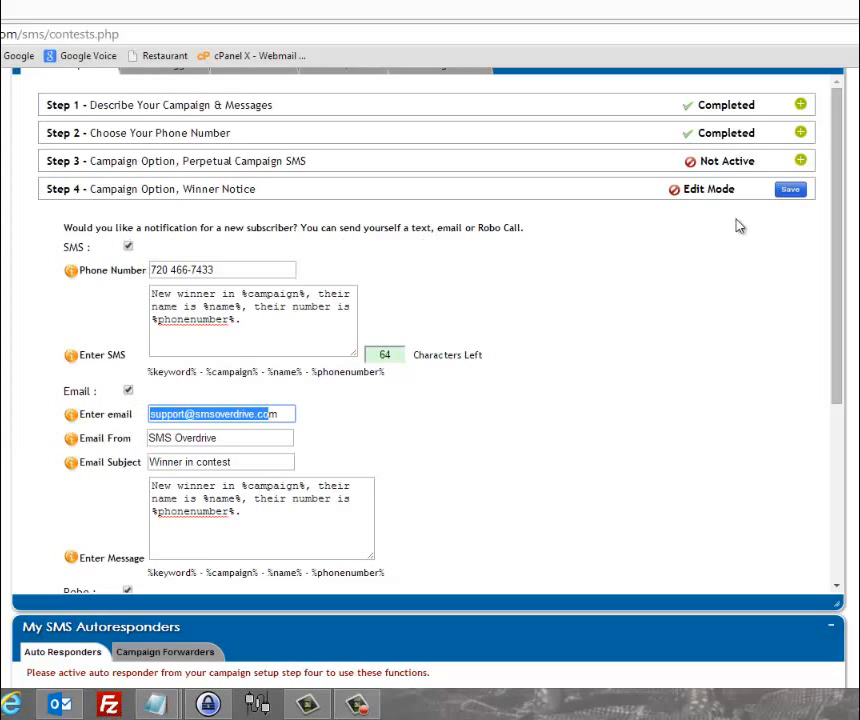
pyautogui.click(790, 190)
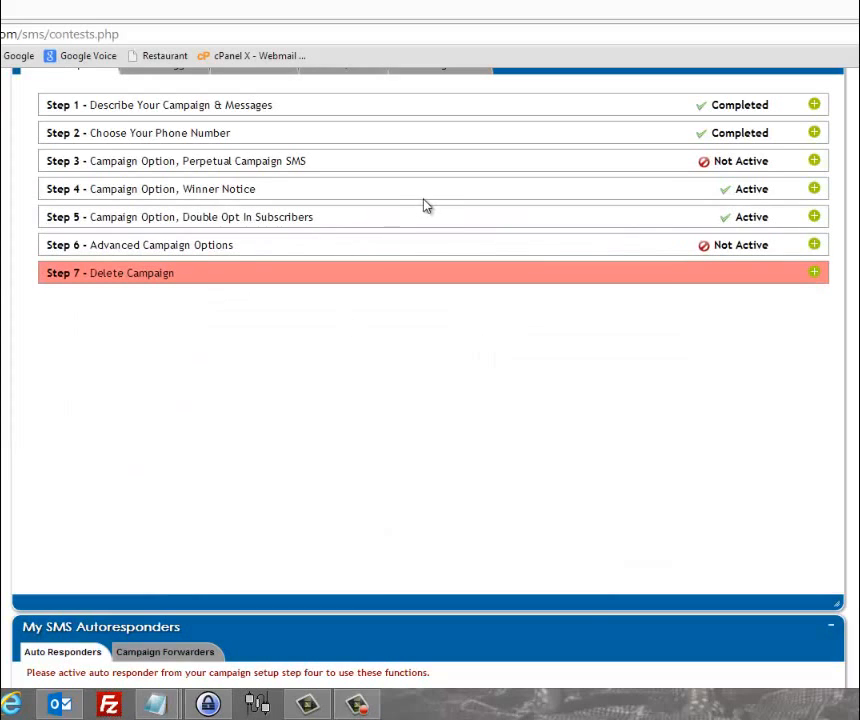
# Open the Step 5 Double Opt In Subscribers settings for editing and enlarge the Reply with name and Name updated message boxes
pyautogui.moveTo(47, 218); pyautogui.dragTo(171, 220)
pyautogui.click(576, 213)
pyautogui.click(814, 217)
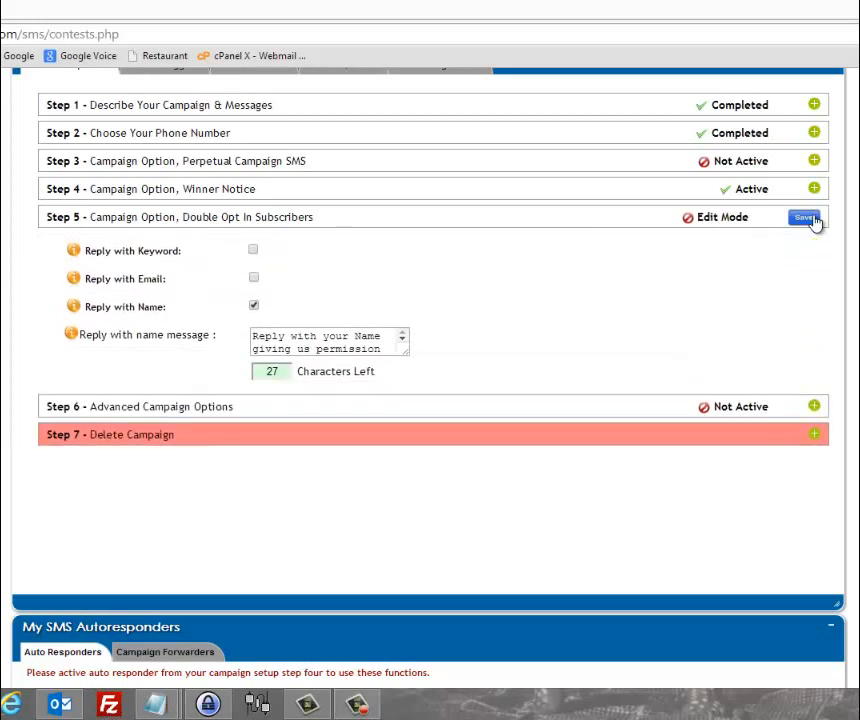
pyautogui.scroll(-2, 848, 300)
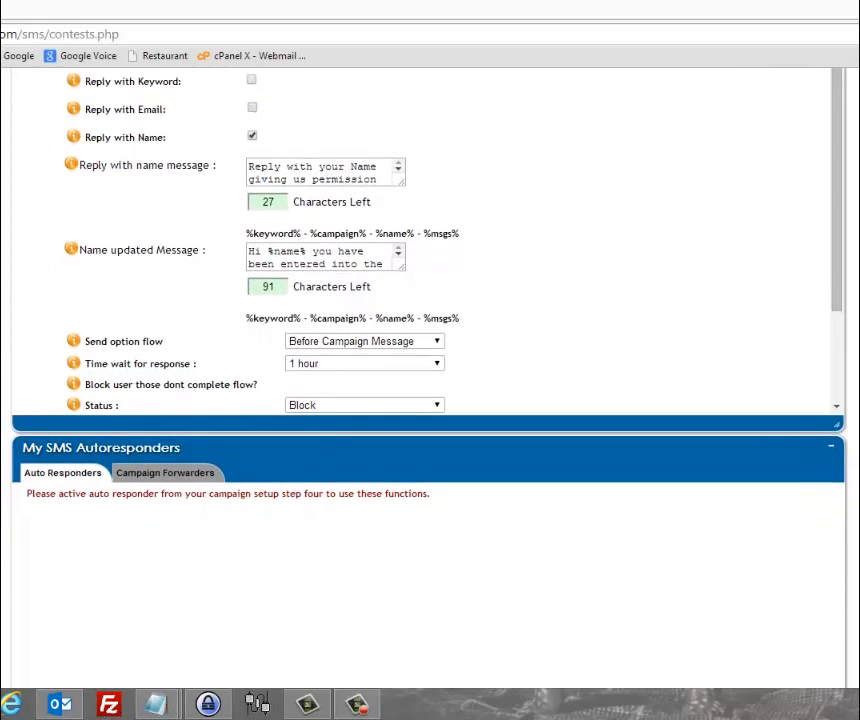
pyautogui.scroll(1, 848, 300)
pyautogui.moveTo(839, 248); pyautogui.dragTo(851, 310)
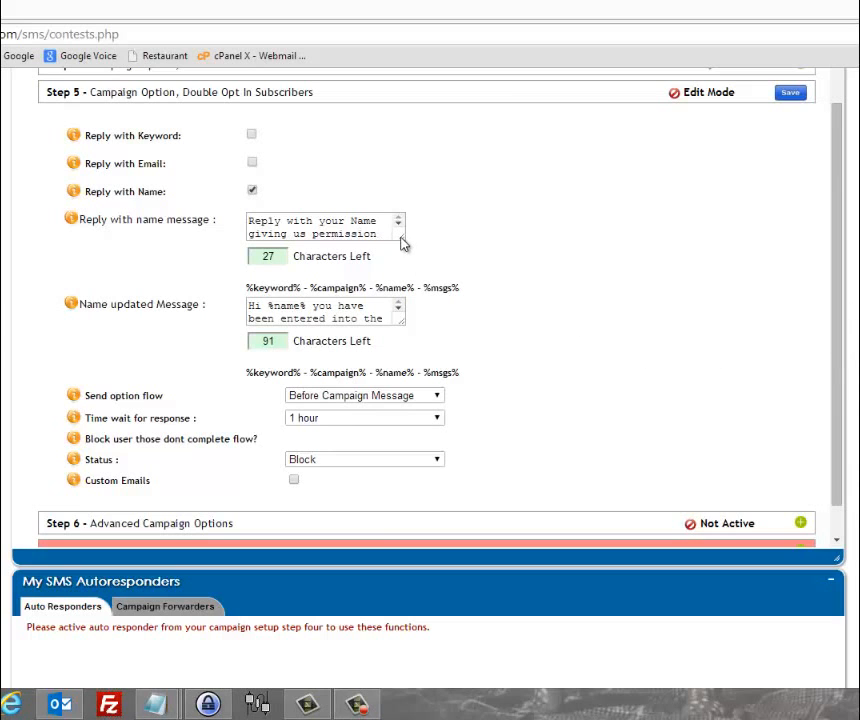
pyautogui.moveTo(403, 242); pyautogui.dragTo(447, 288)
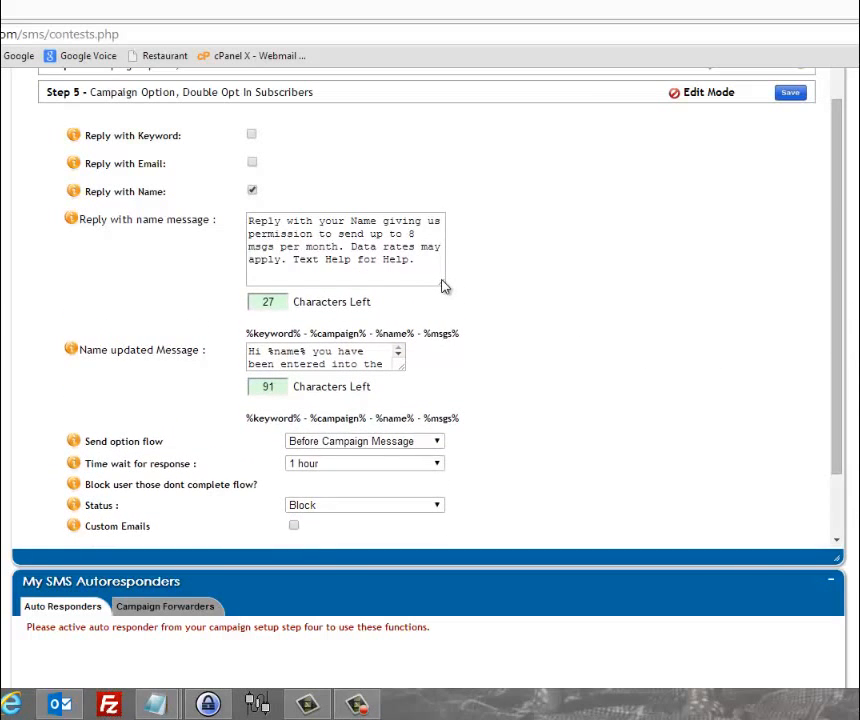
pyautogui.moveTo(405, 369); pyautogui.dragTo(448, 402)
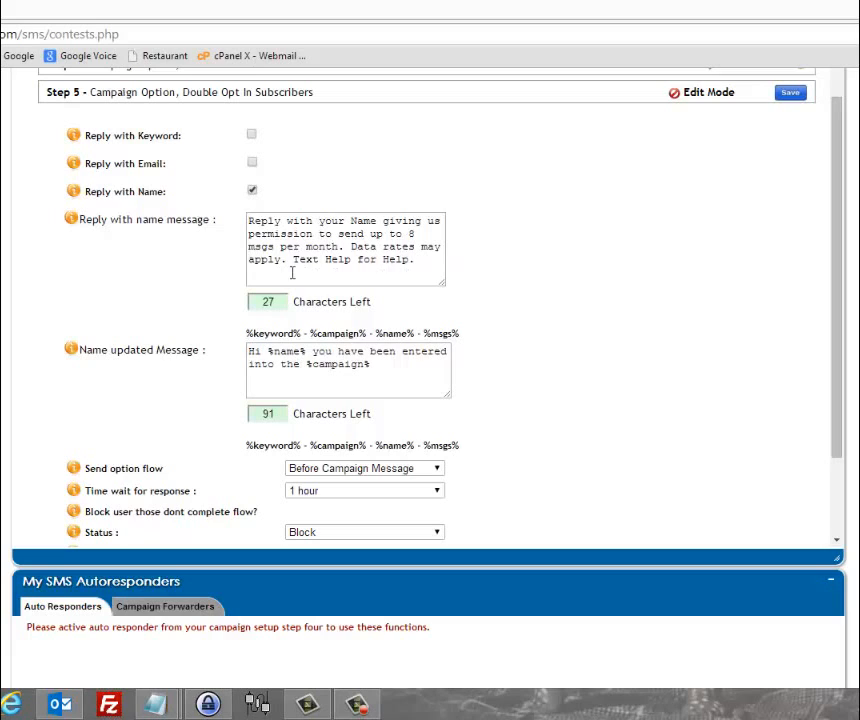
# Examine the Reply with name message's monthly message limit, data rates and help wording, and the Name updated message
pyautogui.click(413, 263)
pyautogui.moveTo(420, 260); pyautogui.dragTo(410, 233)
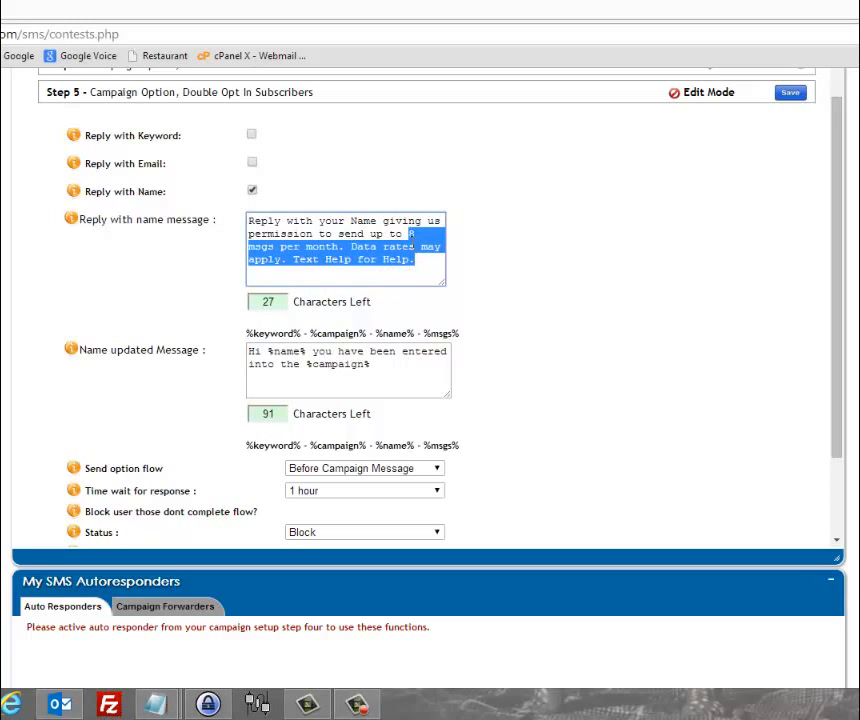
pyautogui.click(337, 234)
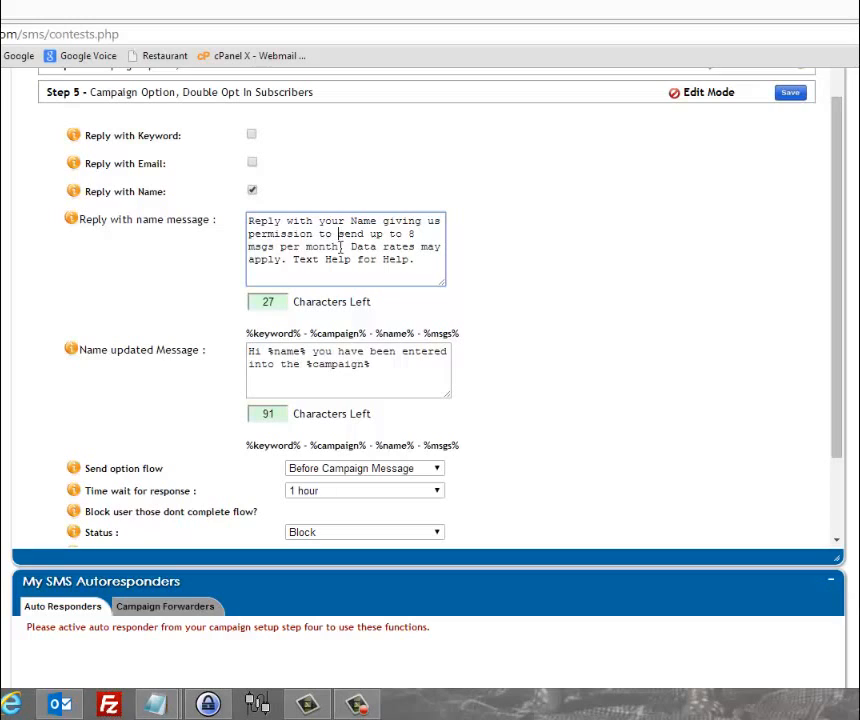
pyautogui.moveTo(338, 233); pyautogui.dragTo(287, 263)
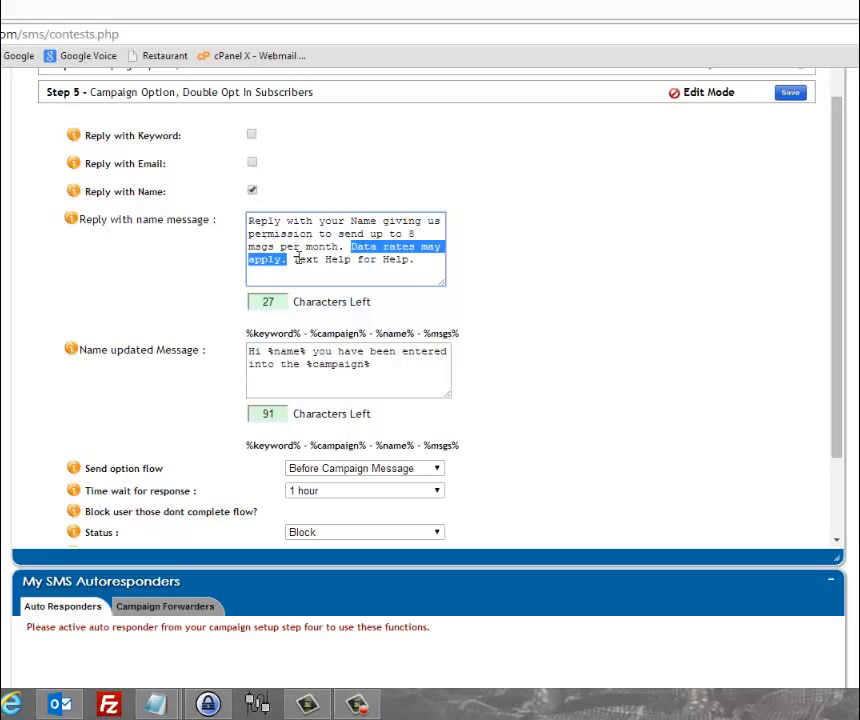
pyautogui.click(295, 258)
pyautogui.moveTo(295, 258); pyautogui.dragTo(420, 259)
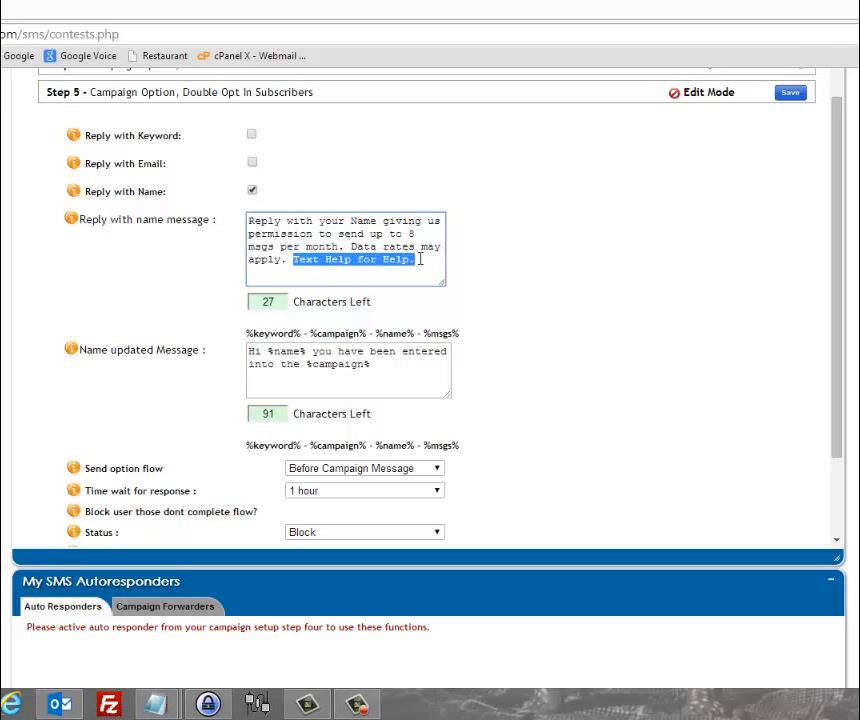
pyautogui.click(421, 259)
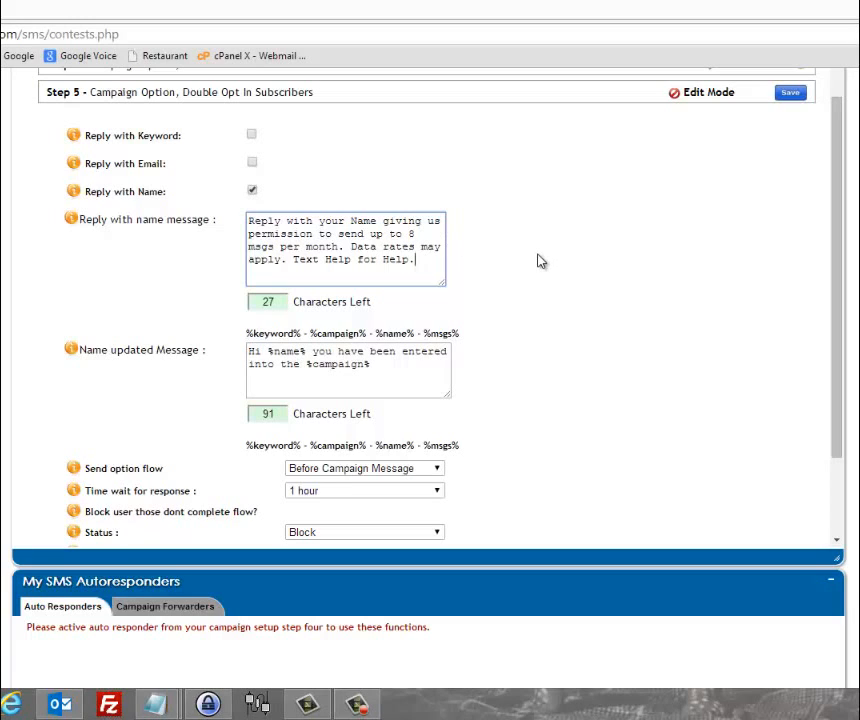
pyautogui.click(380, 365)
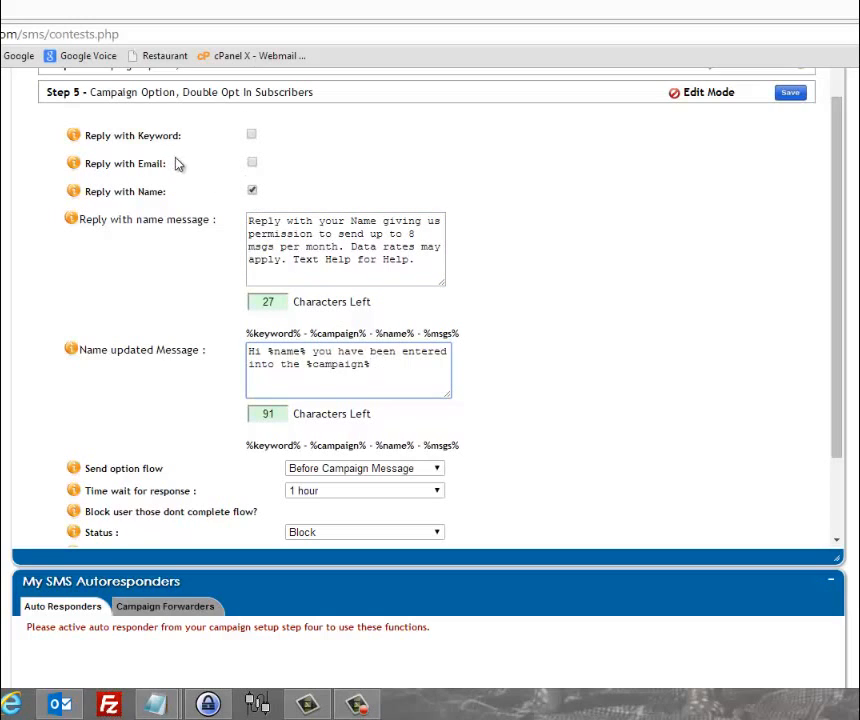
# Switch the double opt-in from Reply with Name to Reply with Email, enlarge its reply message box, and switch back to Reply with Name
pyautogui.click(252, 190)
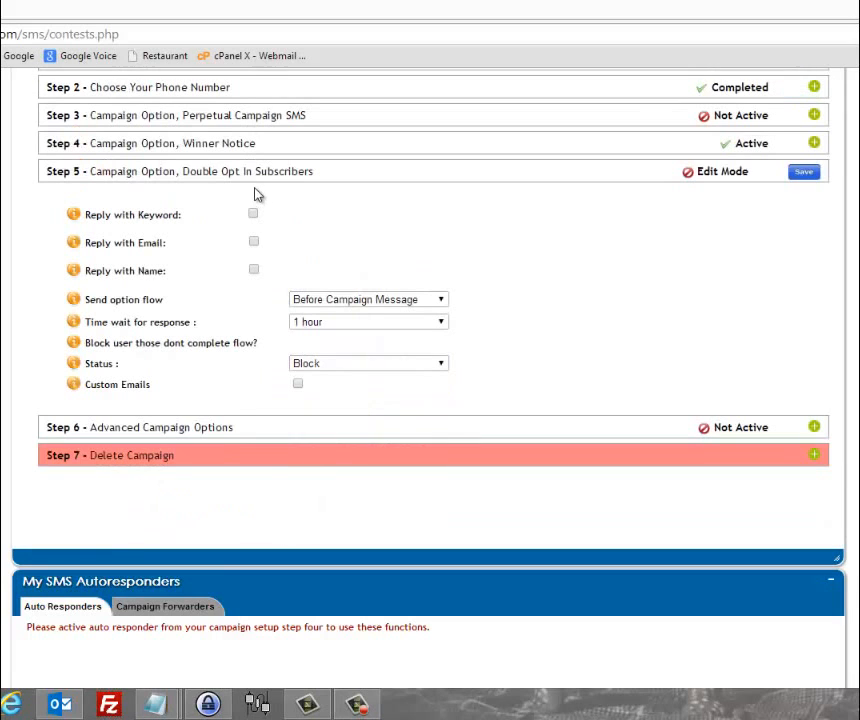
pyautogui.click(253, 242)
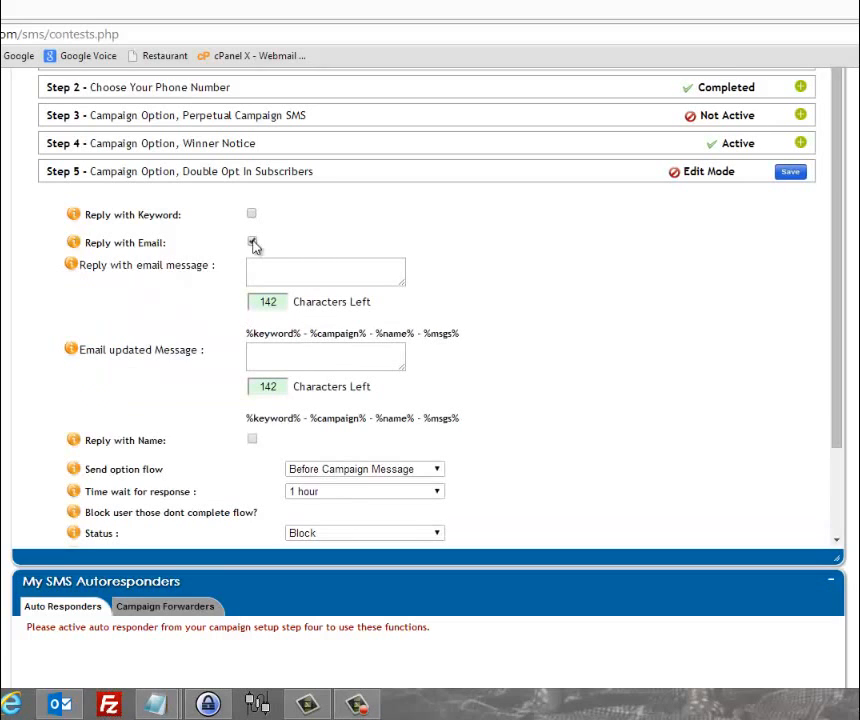
pyautogui.click(264, 271)
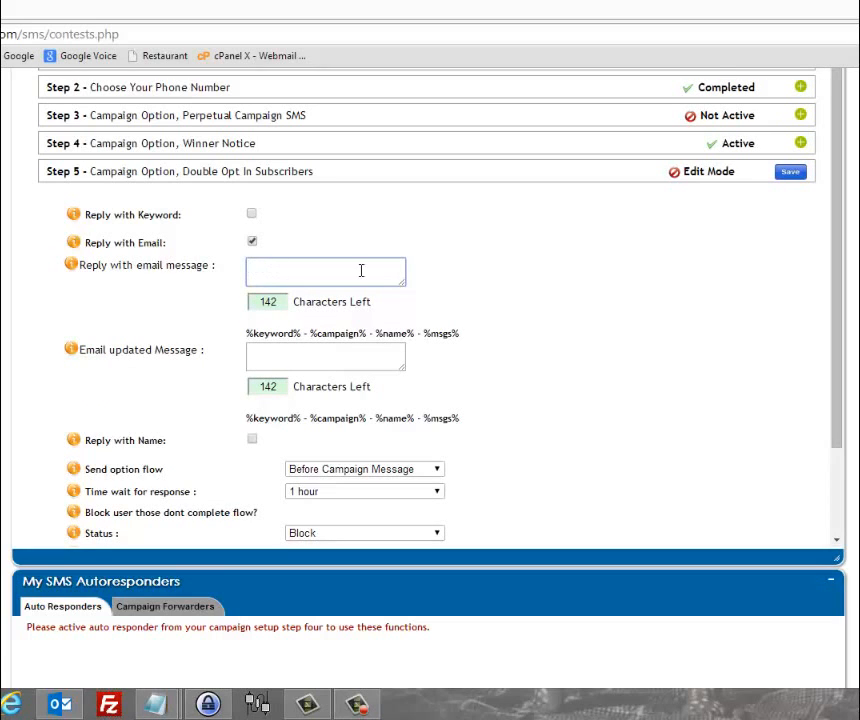
pyautogui.moveTo(401, 287); pyautogui.dragTo(434, 298)
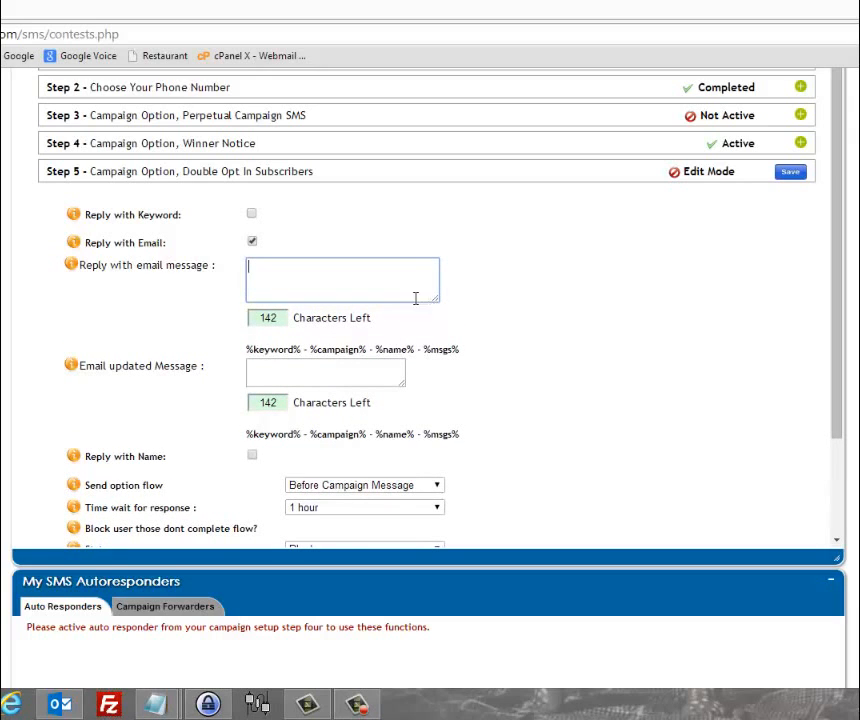
pyautogui.click(252, 241)
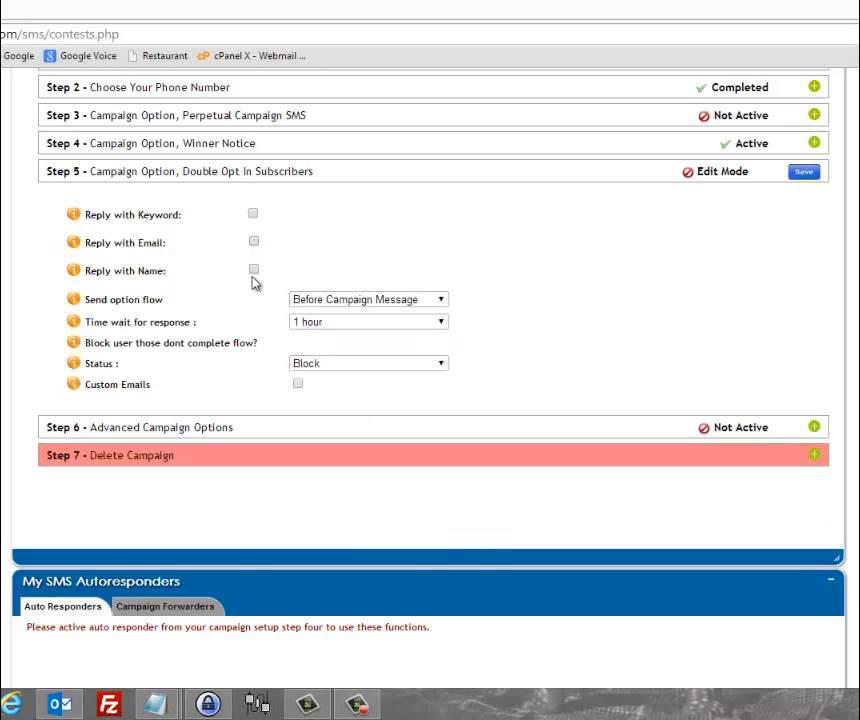
pyautogui.click(254, 271)
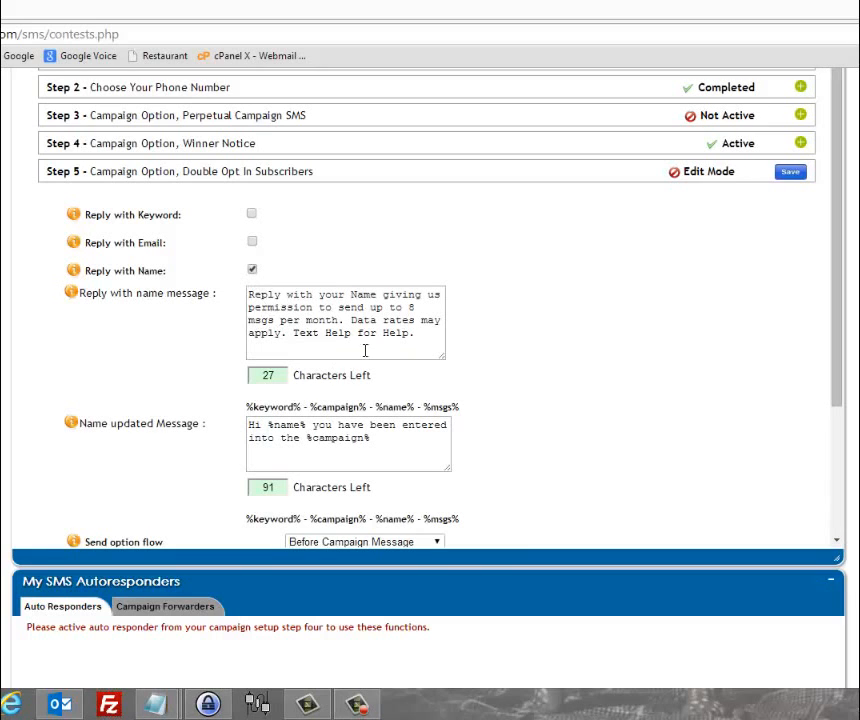
pyautogui.click(423, 335)
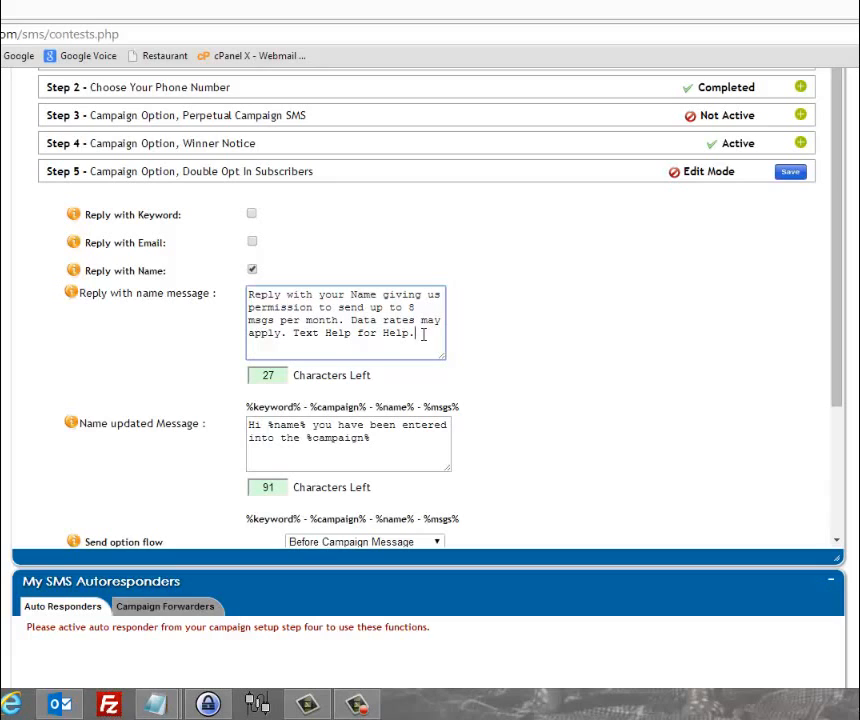
# Examine the Reply with name message, the placeholders available beneath it, and the %name% placeholder in the Name updated message
pyautogui.moveTo(423, 335); pyautogui.dragTo(234, 296)
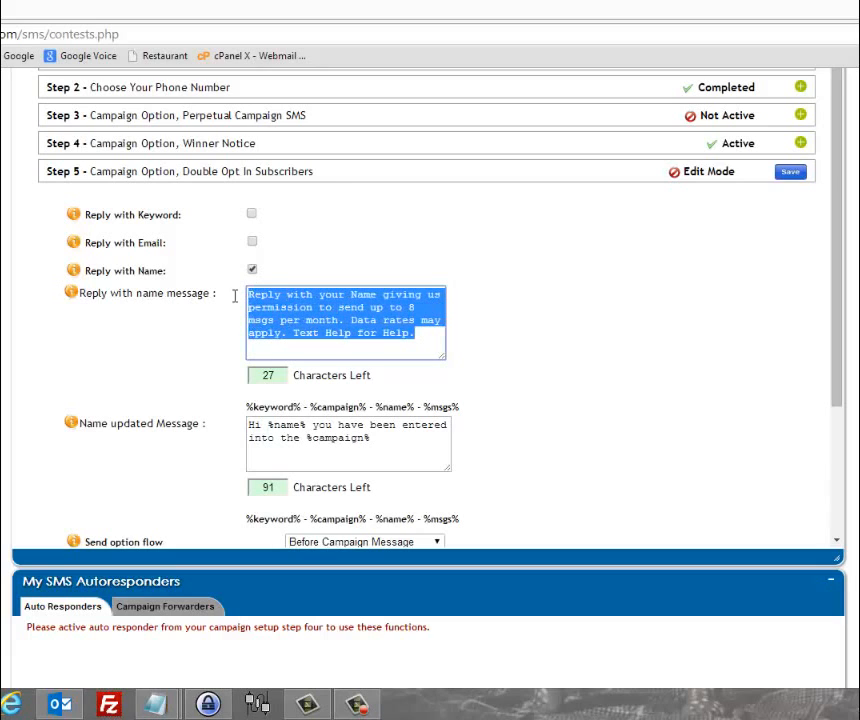
pyautogui.click(557, 370)
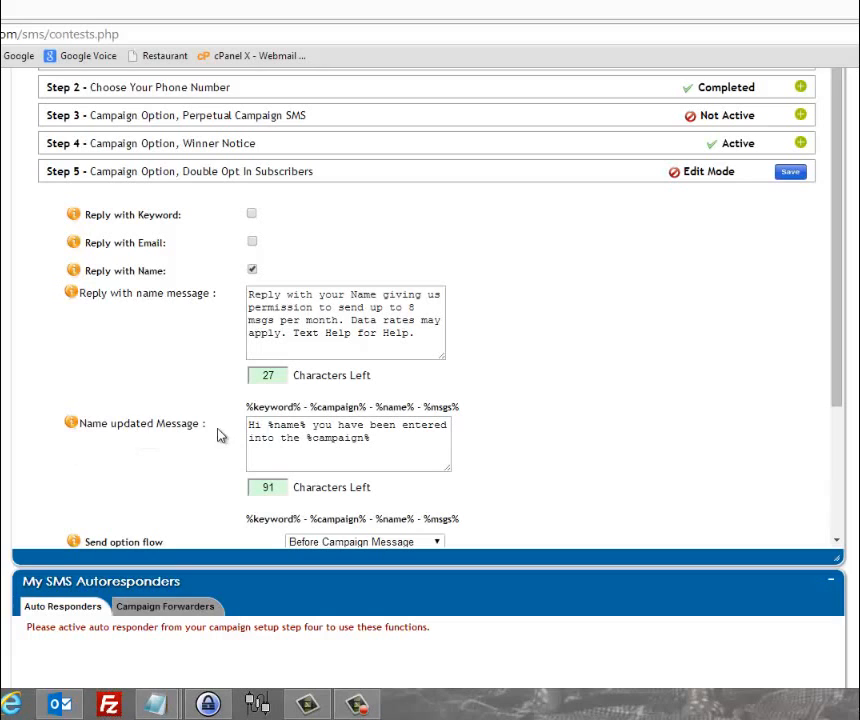
pyautogui.click(396, 440)
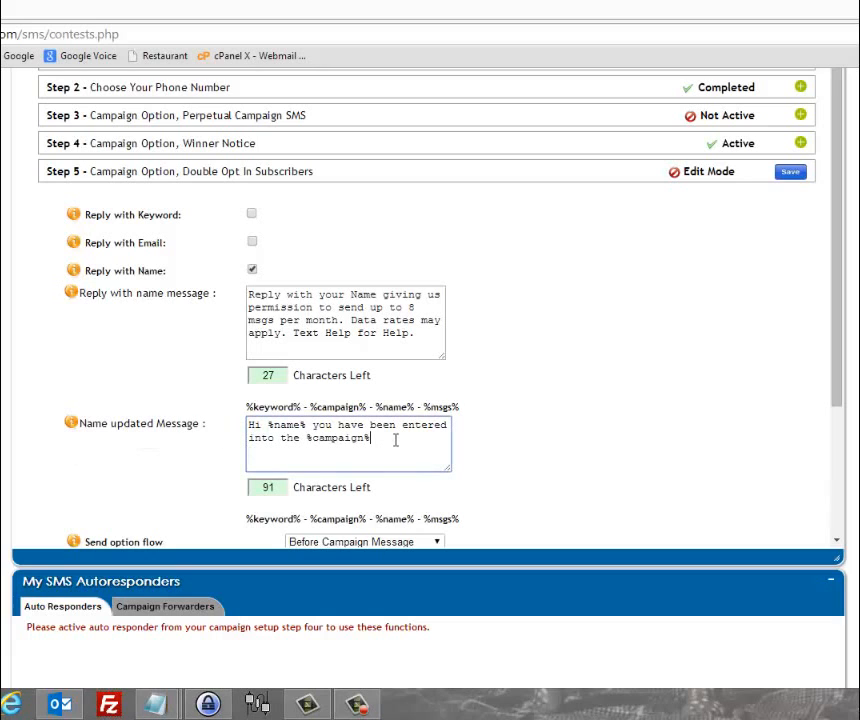
pyautogui.moveTo(247, 408); pyautogui.dragTo(465, 420)
pyautogui.click(247, 405)
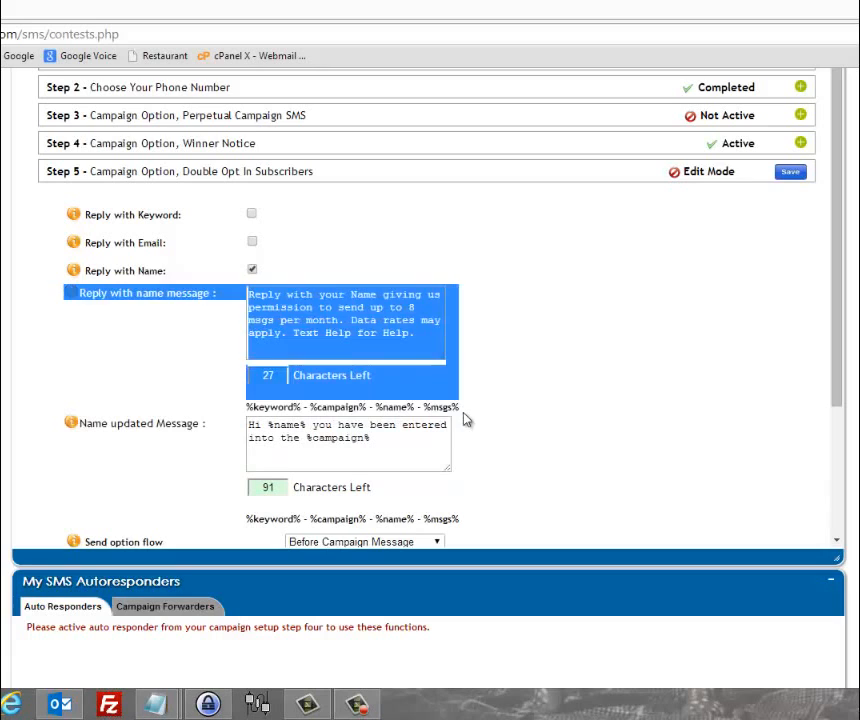
pyautogui.click(499, 422)
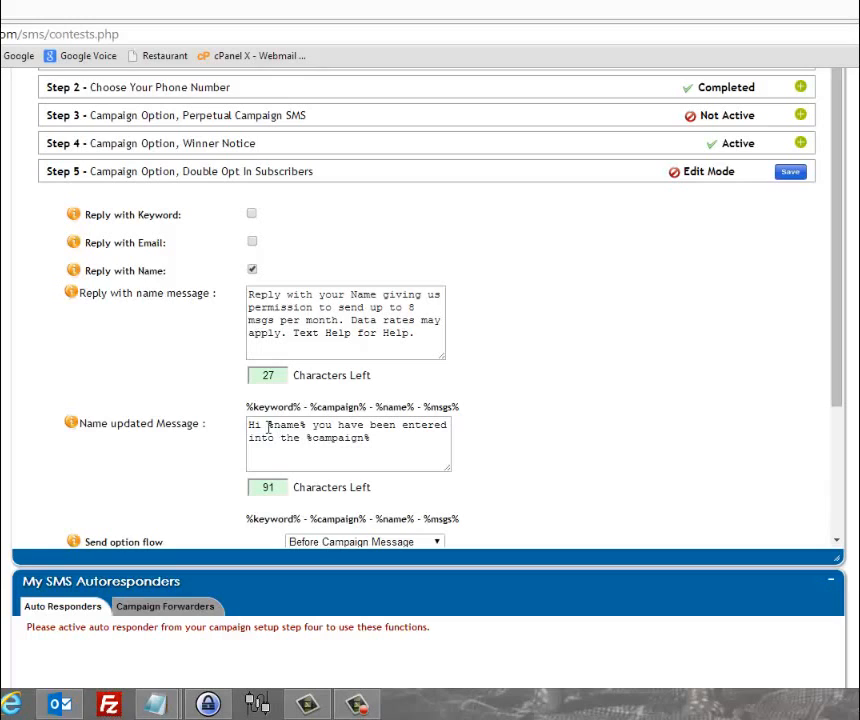
pyautogui.moveTo(267, 425); pyautogui.dragTo(306, 425)
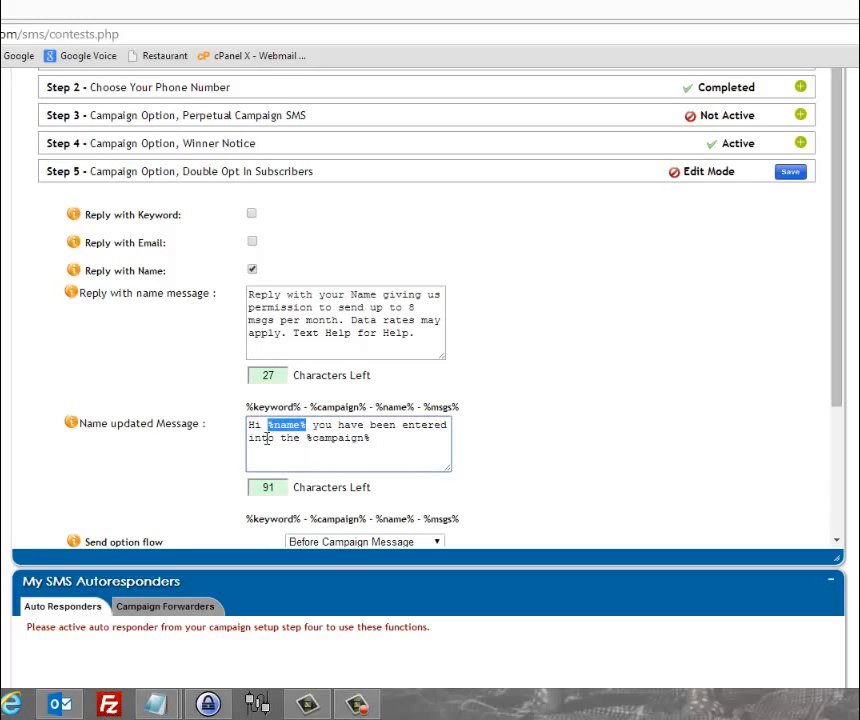
pyautogui.click(436, 436)
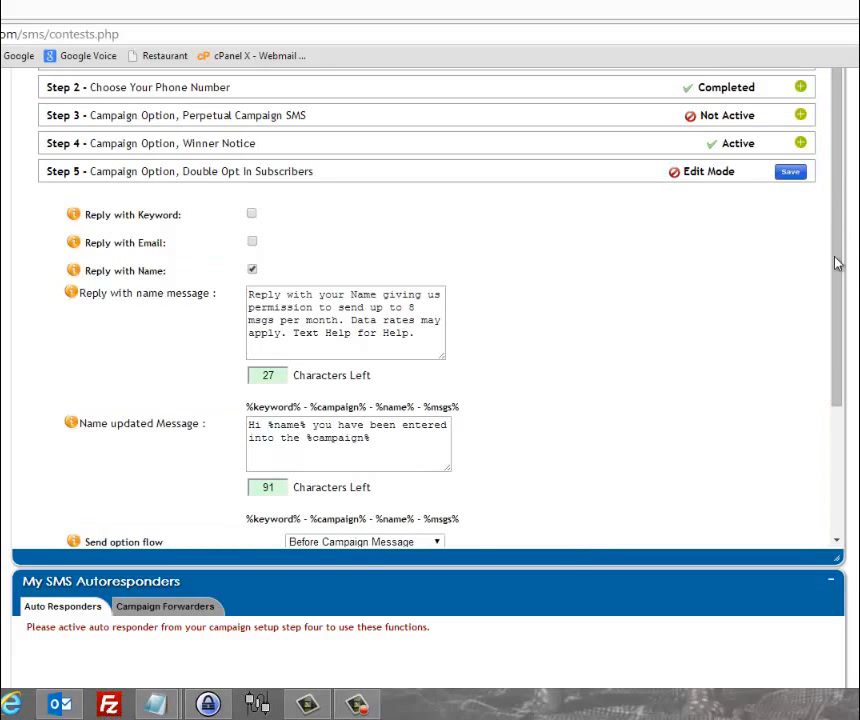
# Set the double opt-in status to Active and choose Before Campaign Message as the send option flow
pyautogui.moveTo(836, 263); pyautogui.dragTo(822, 427)
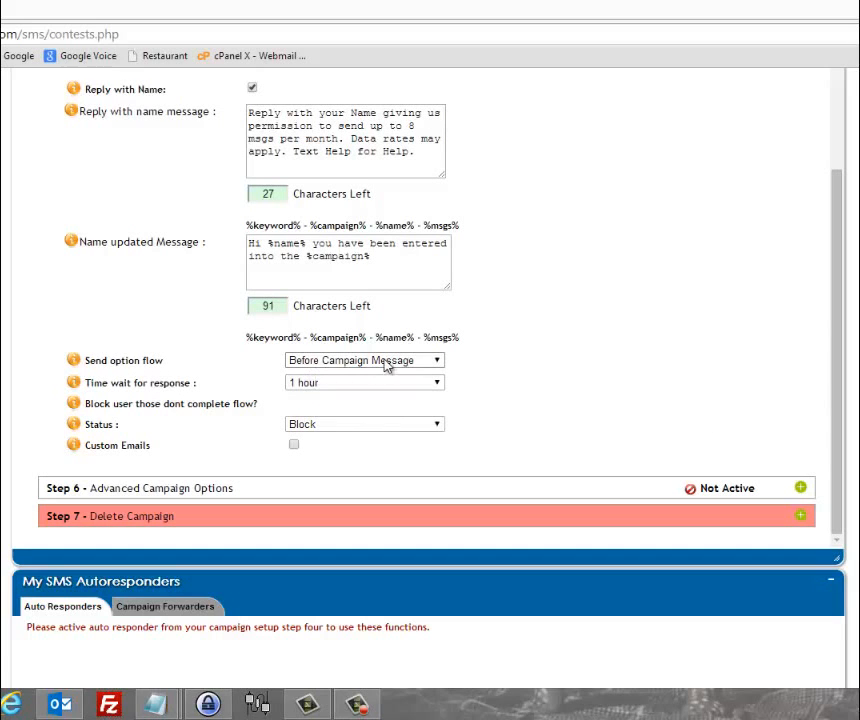
pyautogui.click(379, 424)
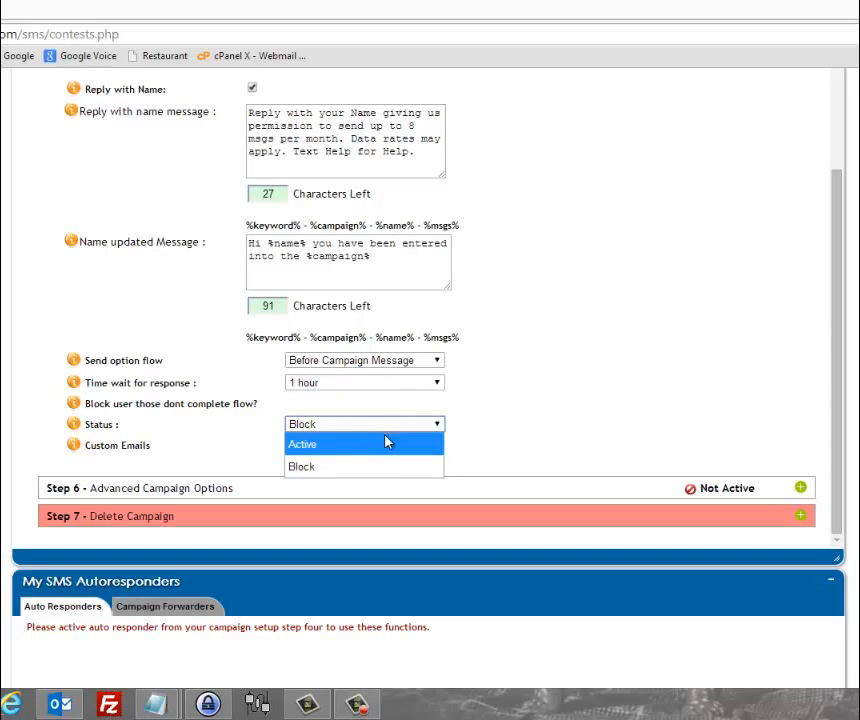
pyautogui.click(388, 443)
pyautogui.click(386, 430)
pyautogui.click(527, 397)
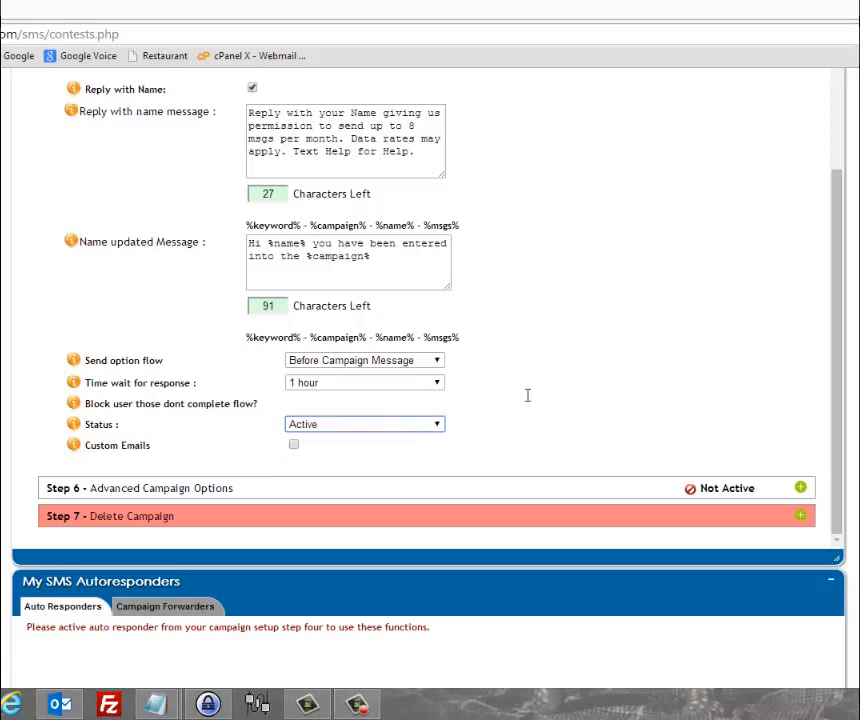
pyautogui.click(438, 362)
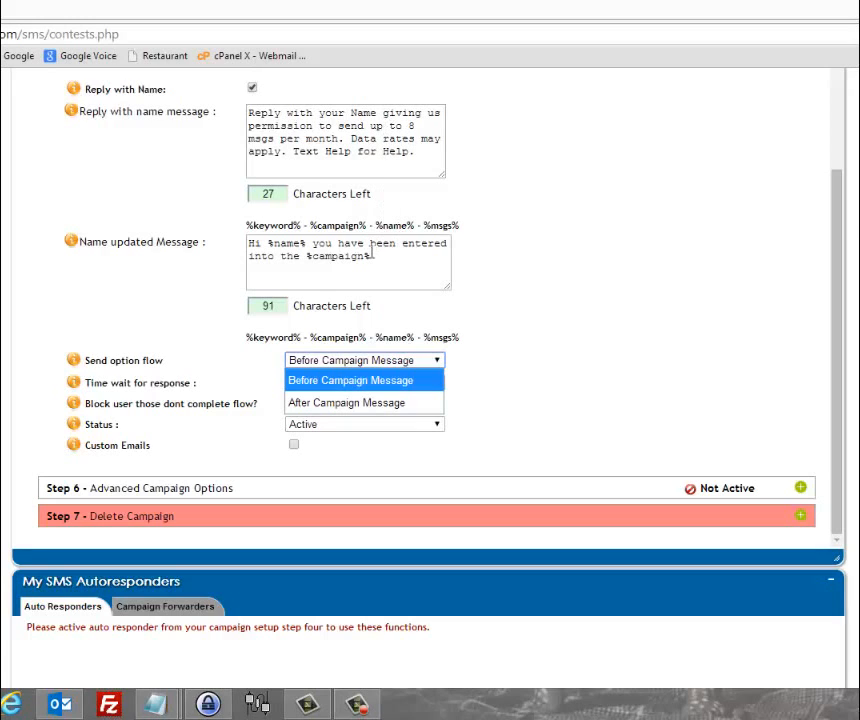
pyautogui.click(343, 385)
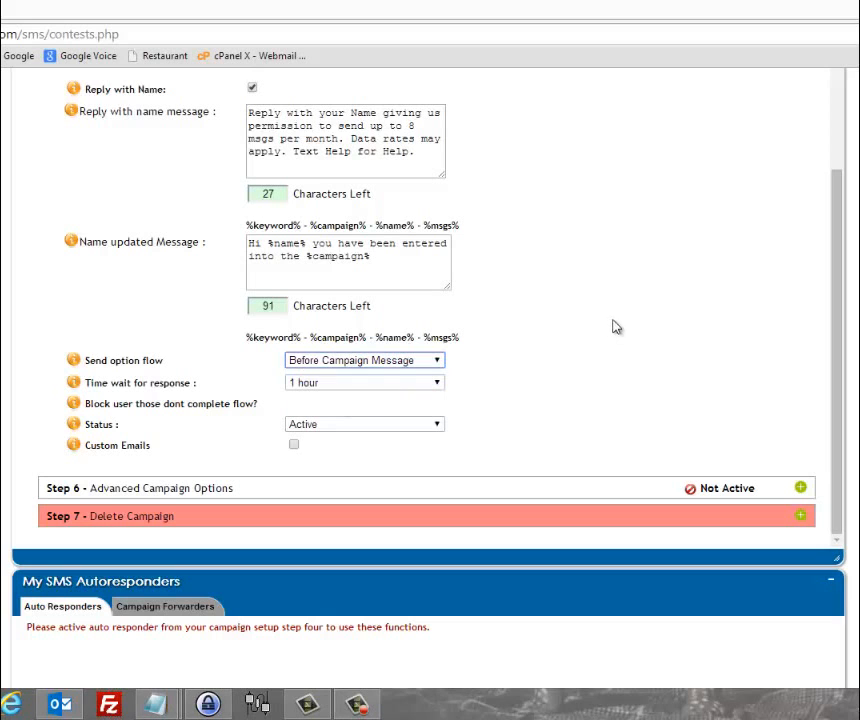
# Open the Step 1 campaign description and messages for editing and review the Gift and Loser messages
pyautogui.moveTo(840, 347); pyautogui.dragTo(839, 167)
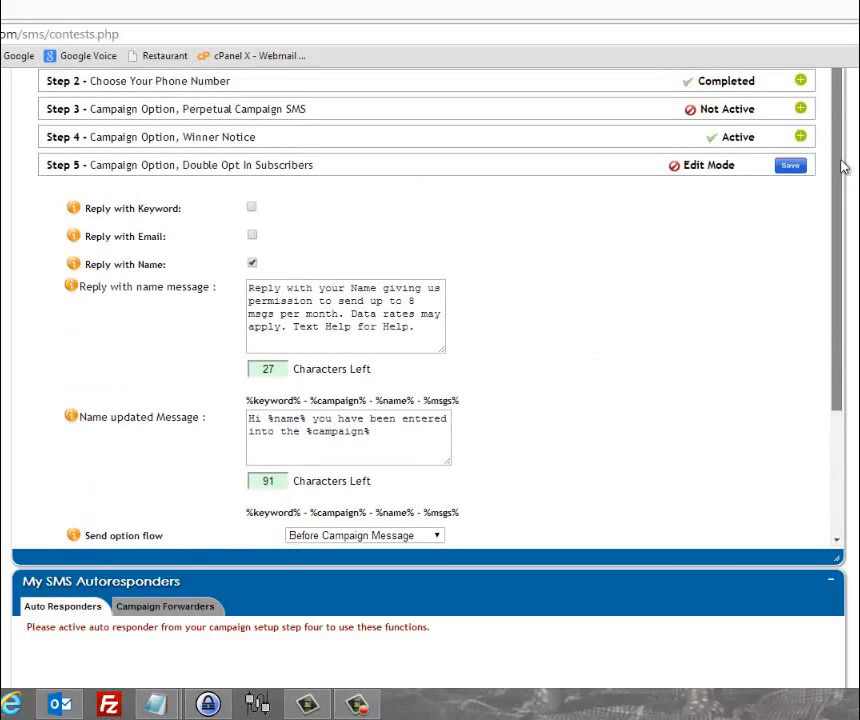
pyautogui.scroll(3, 430, 370)
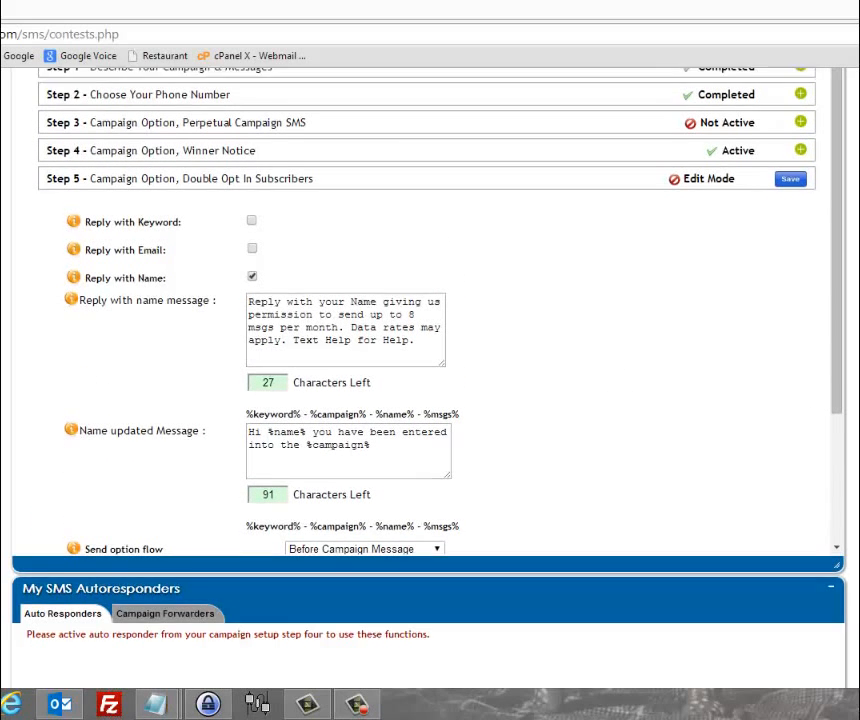
pyautogui.click(801, 288)
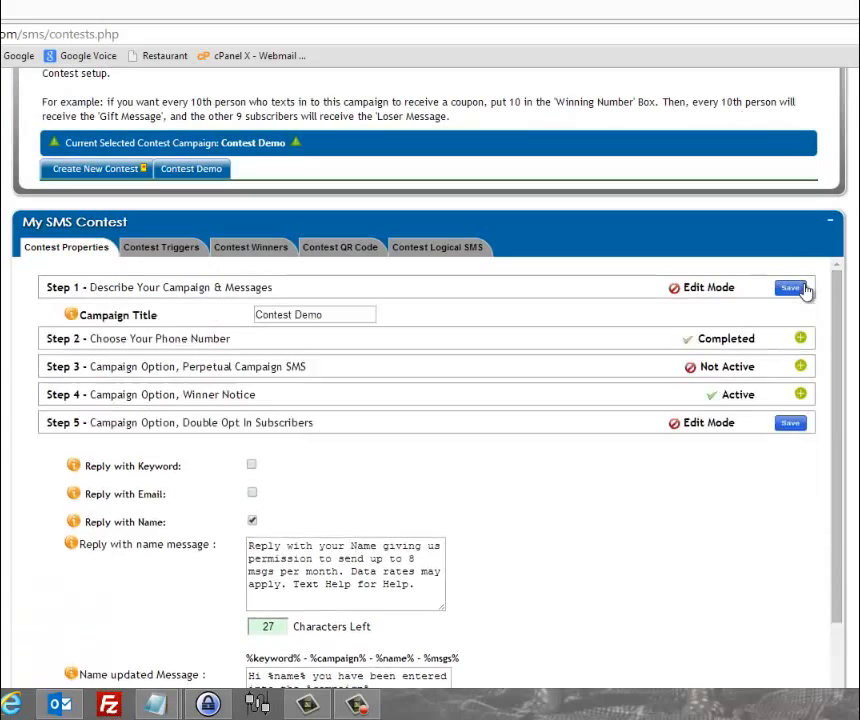
pyautogui.scroll(-8, 430, 370)
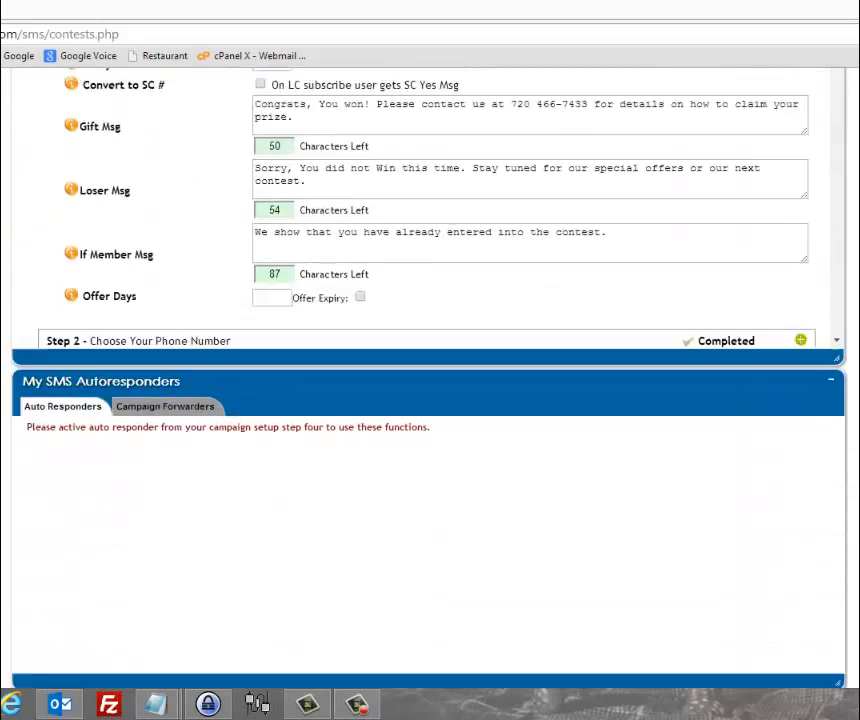
pyautogui.scroll(4, 430, 370)
pyautogui.scroll(3, 430, 370)
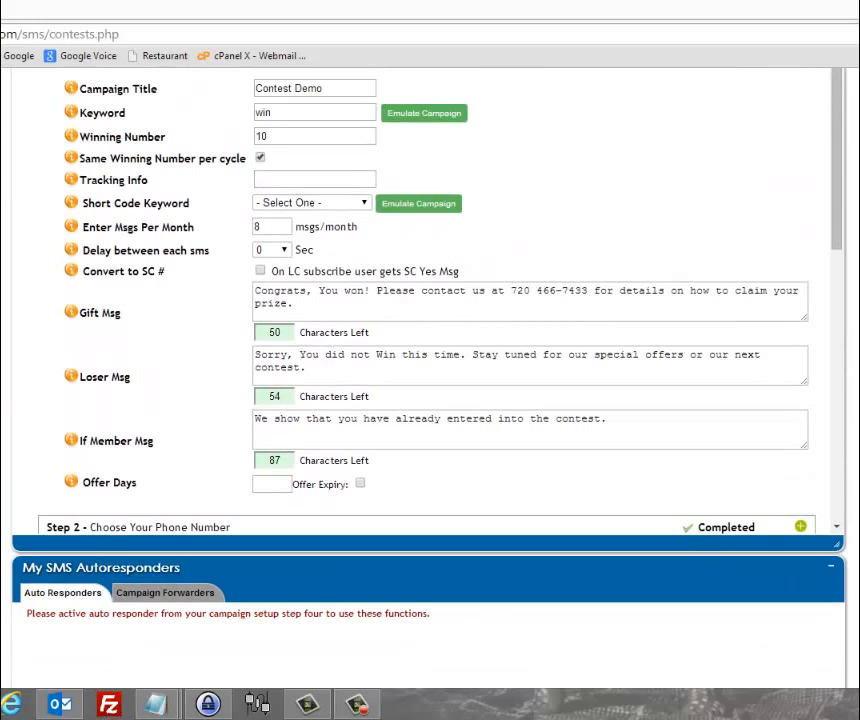
pyautogui.scroll(2, 430, 370)
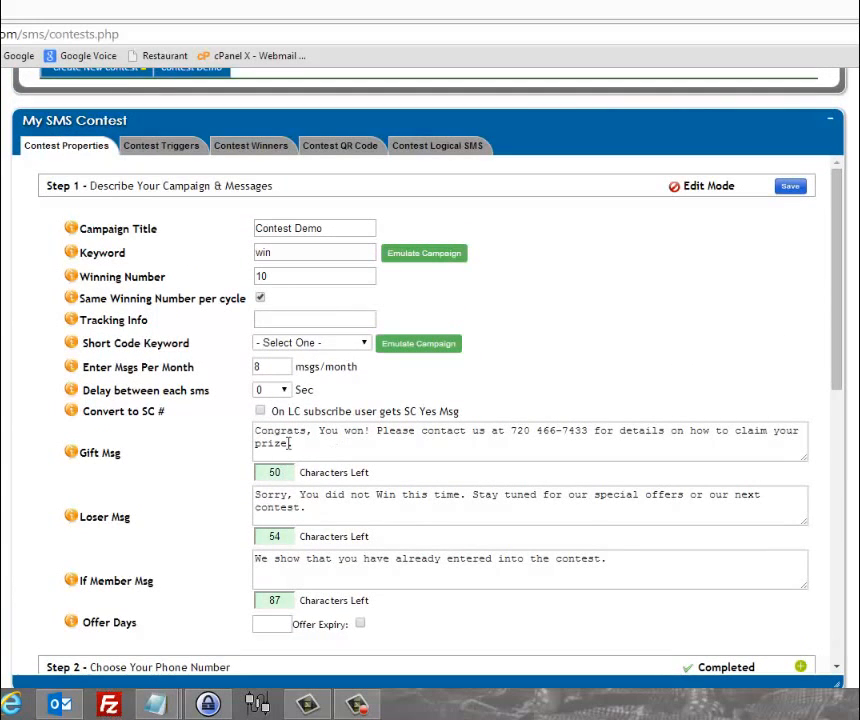
pyautogui.moveTo(300, 443); pyautogui.dragTo(231, 425)
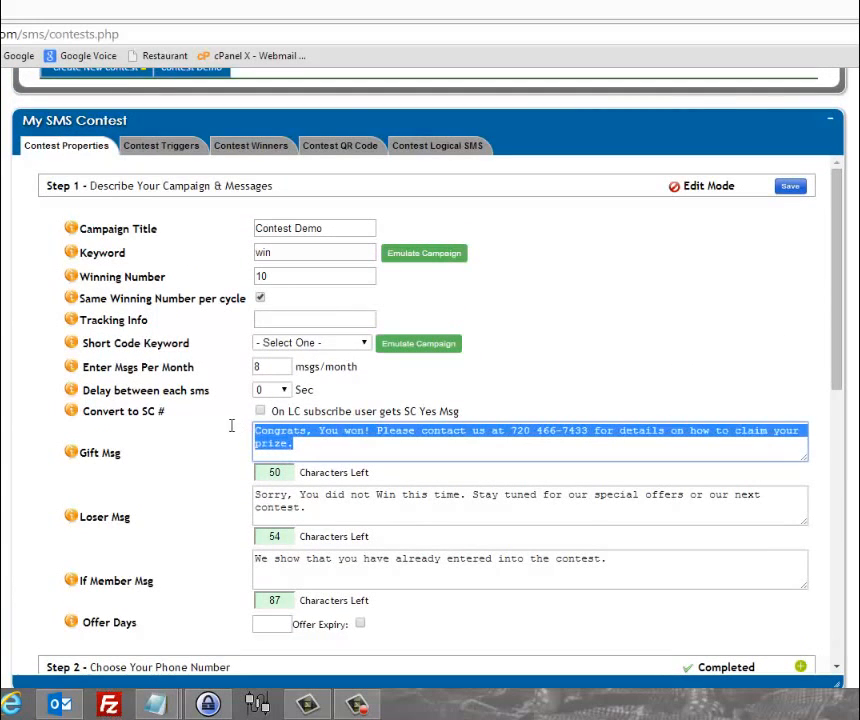
pyautogui.moveTo(307, 508); pyautogui.dragTo(213, 488)
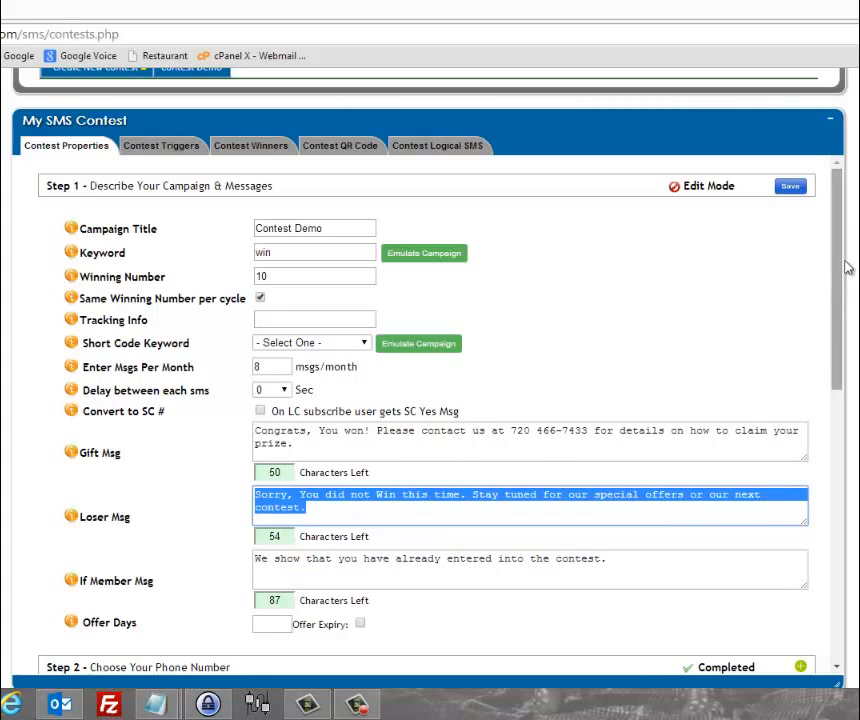
pyautogui.click(840, 217)
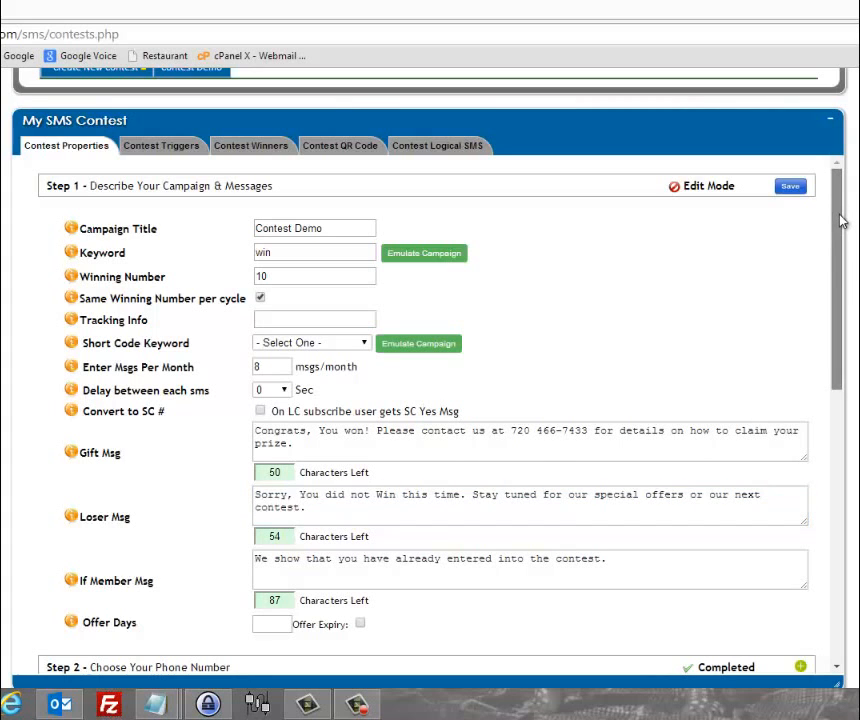
# Review the order of the Reply with name and Name updated messages relative to the Gift message
pyautogui.moveTo(840, 220); pyautogui.dragTo(767, 437)
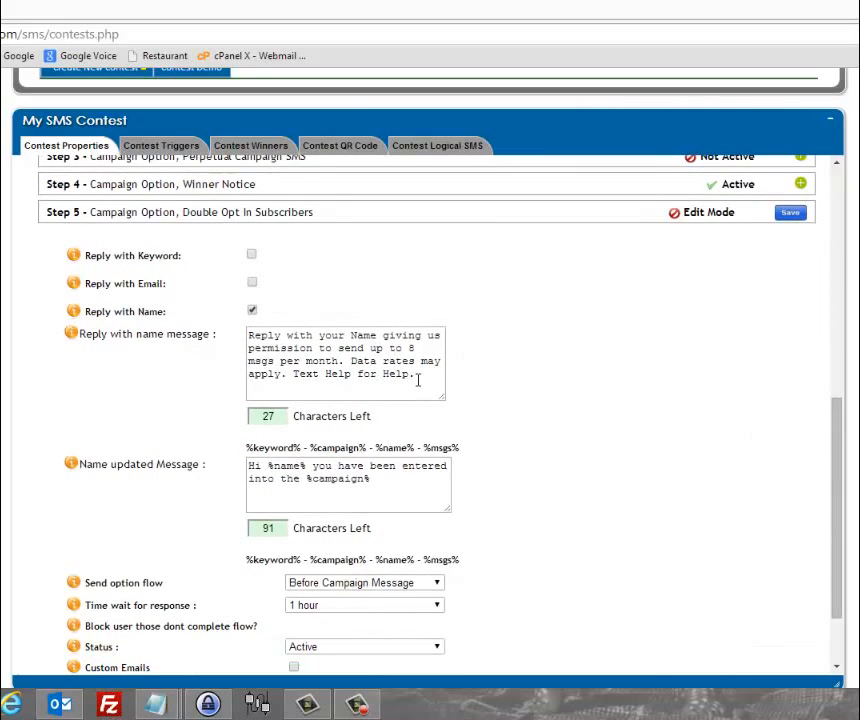
pyautogui.moveTo(425, 385); pyautogui.dragTo(233, 356)
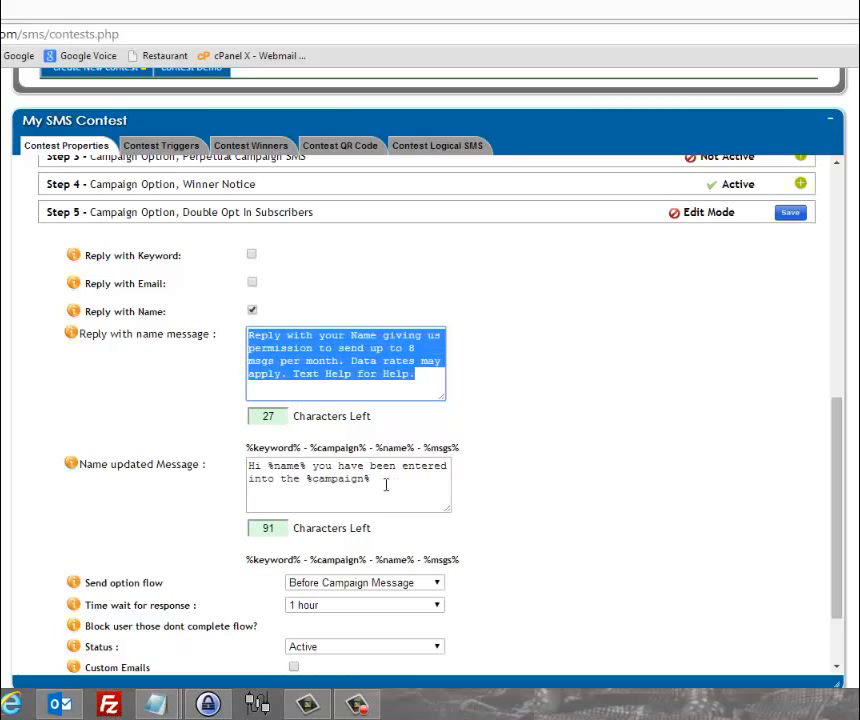
pyautogui.moveTo(386, 485); pyautogui.dragTo(219, 436)
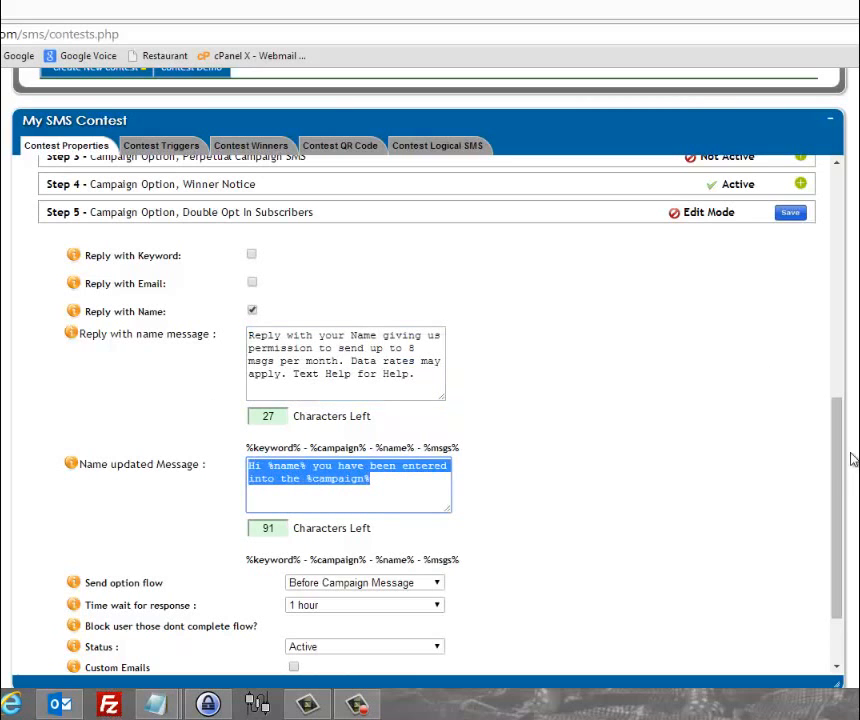
pyautogui.scroll(4, 433, 345)
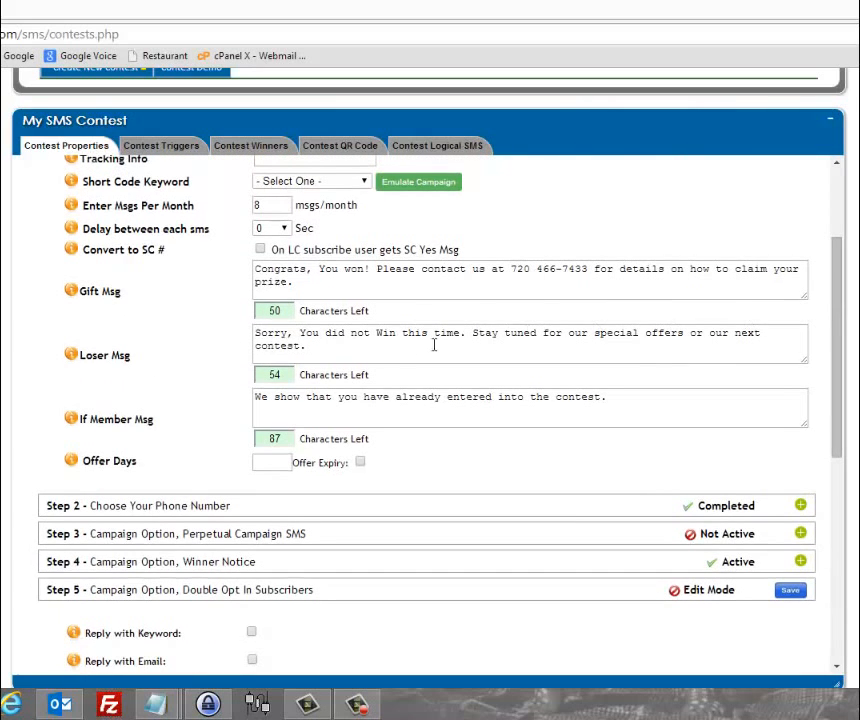
pyautogui.moveTo(326, 347); pyautogui.dragTo(267, 260)
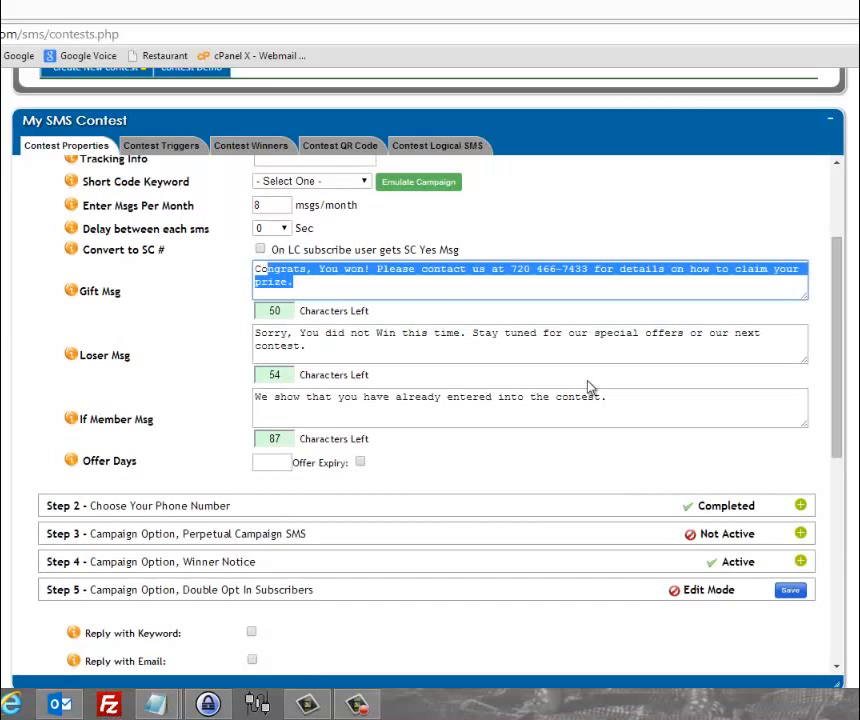
# Switch the double opt-in's send option flow to After Campaign Message
pyautogui.moveTo(841, 294); pyautogui.dragTo(845, 515)
pyautogui.click(420, 530)
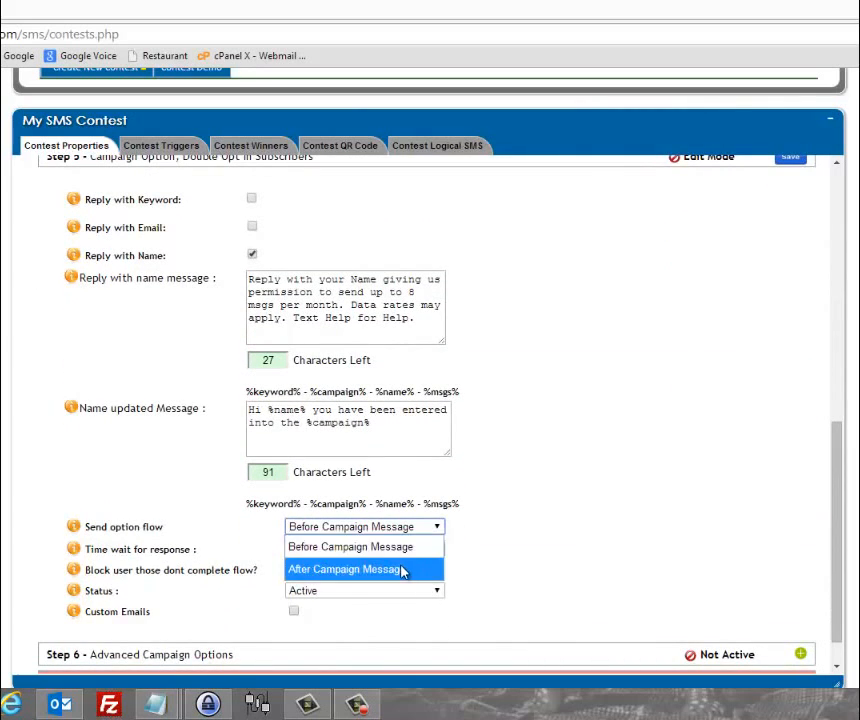
pyautogui.click(443, 569)
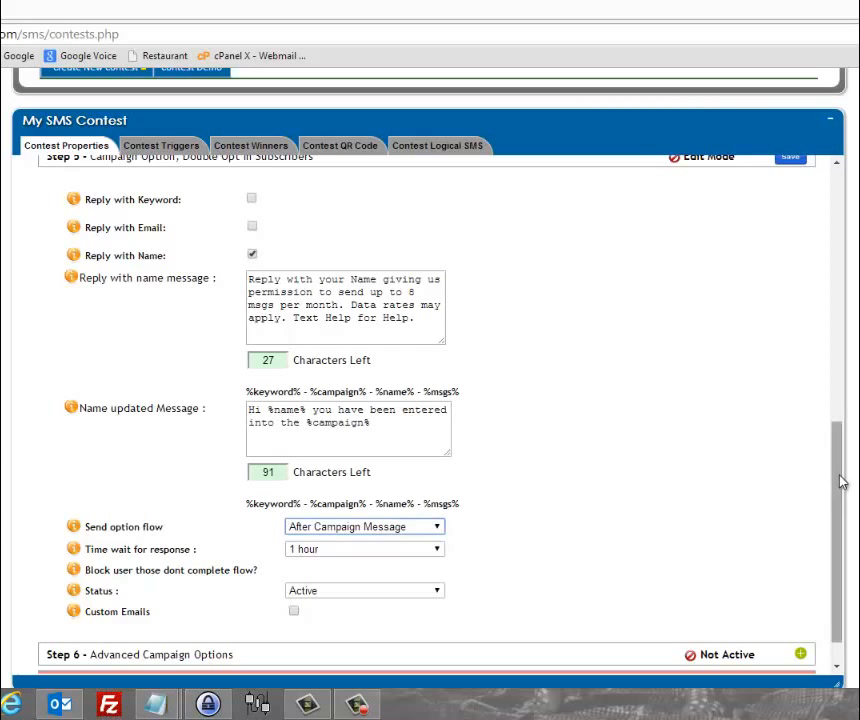
# Trace the after-campaign sequence through the Gift and Loser messages, the Reply with name message and the Name updated message
pyautogui.moveTo(841, 474); pyautogui.dragTo(847, 246)
pyautogui.moveTo(303, 407); pyautogui.dragTo(244, 392)
pyautogui.moveTo(345, 481); pyautogui.dragTo(229, 445)
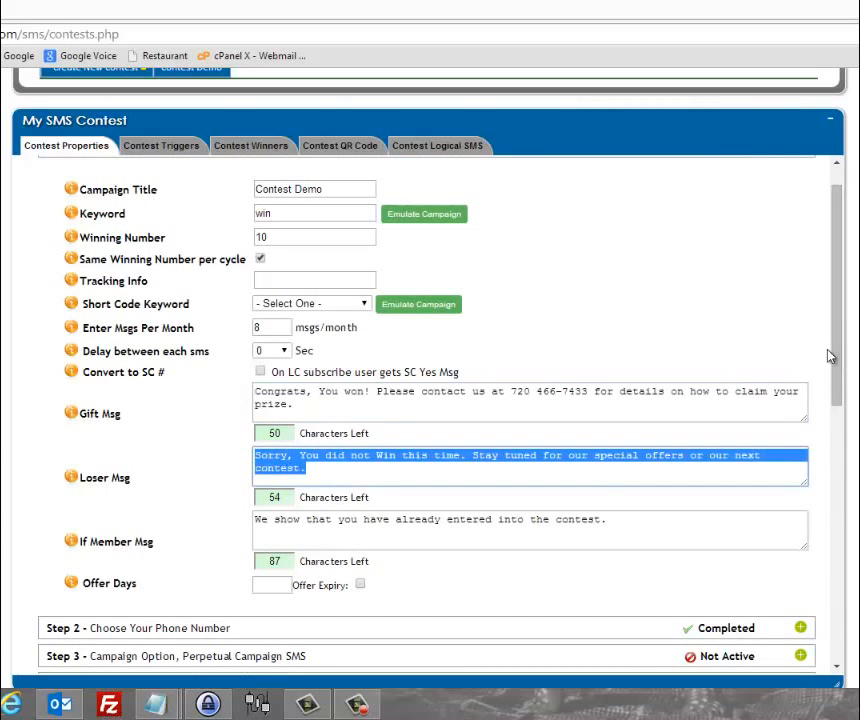
pyautogui.moveTo(828, 355); pyautogui.dragTo(830, 540)
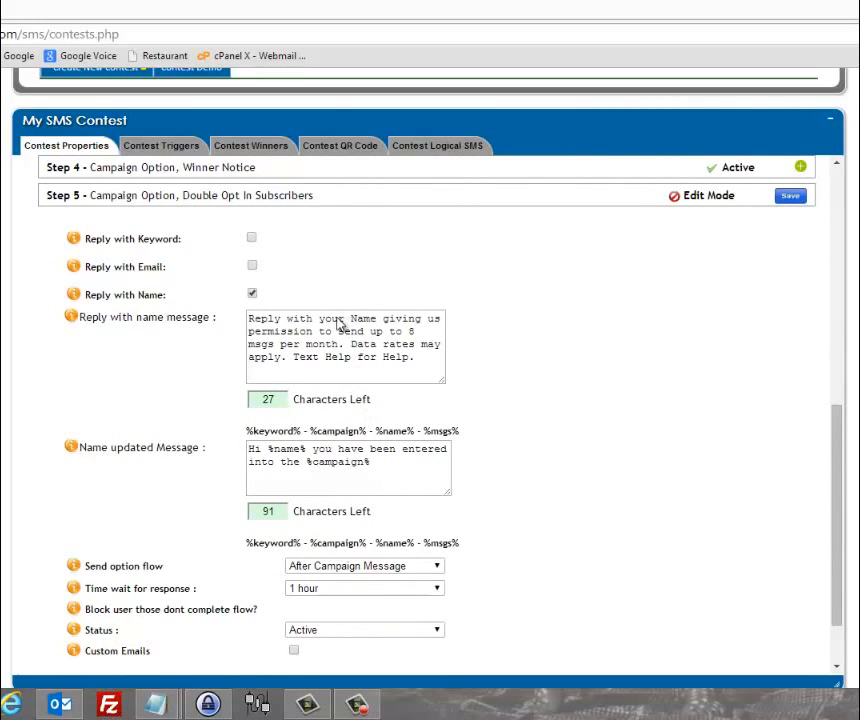
pyautogui.moveTo(422, 355); pyautogui.dragTo(238, 313)
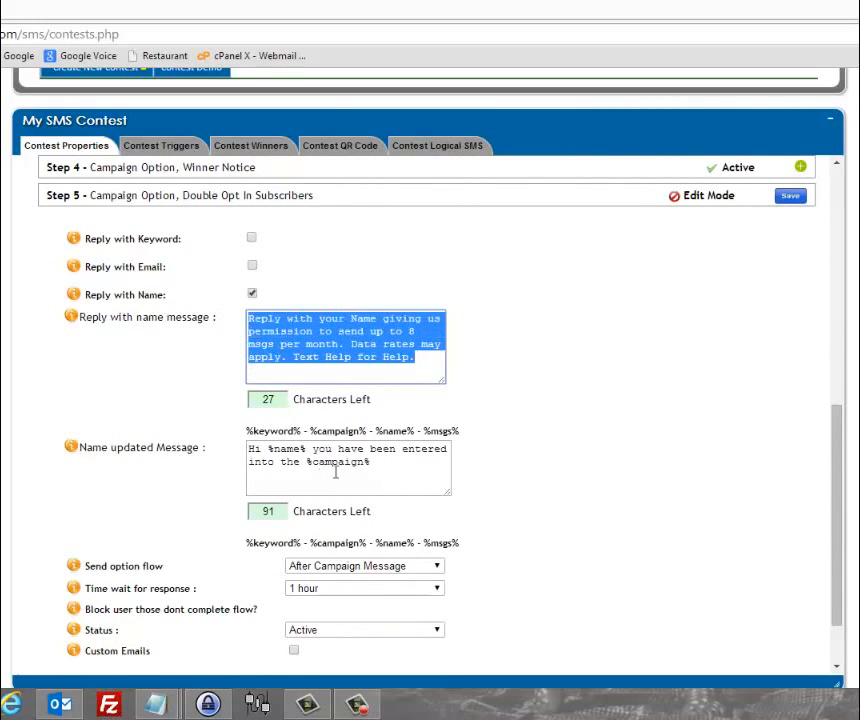
pyautogui.moveTo(370, 462); pyautogui.dragTo(197, 404)
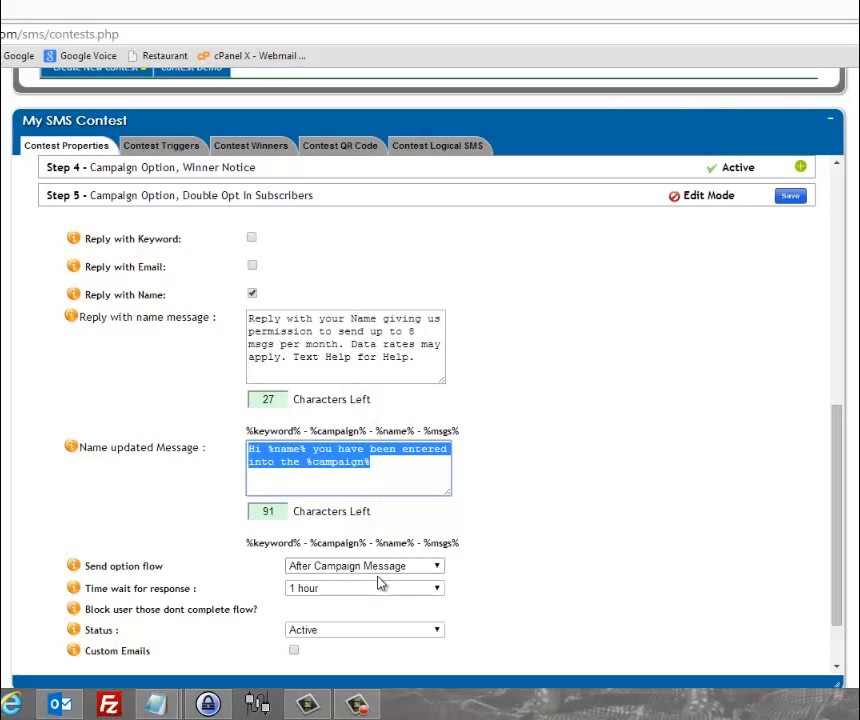
# Set the double opt-in's send option flow back to Before Campaign Message
pyautogui.click(439, 568)
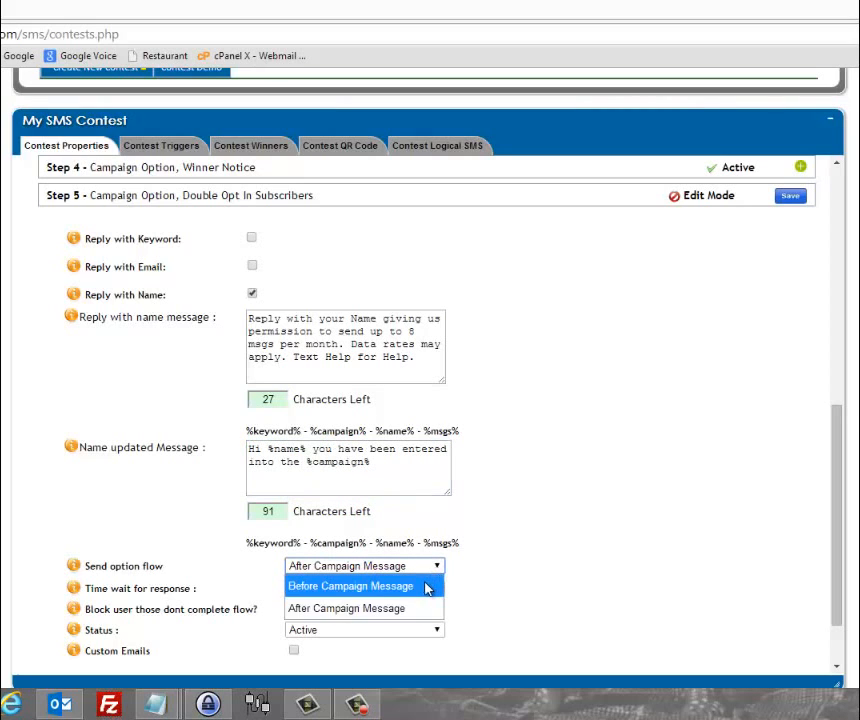
pyautogui.click(427, 587)
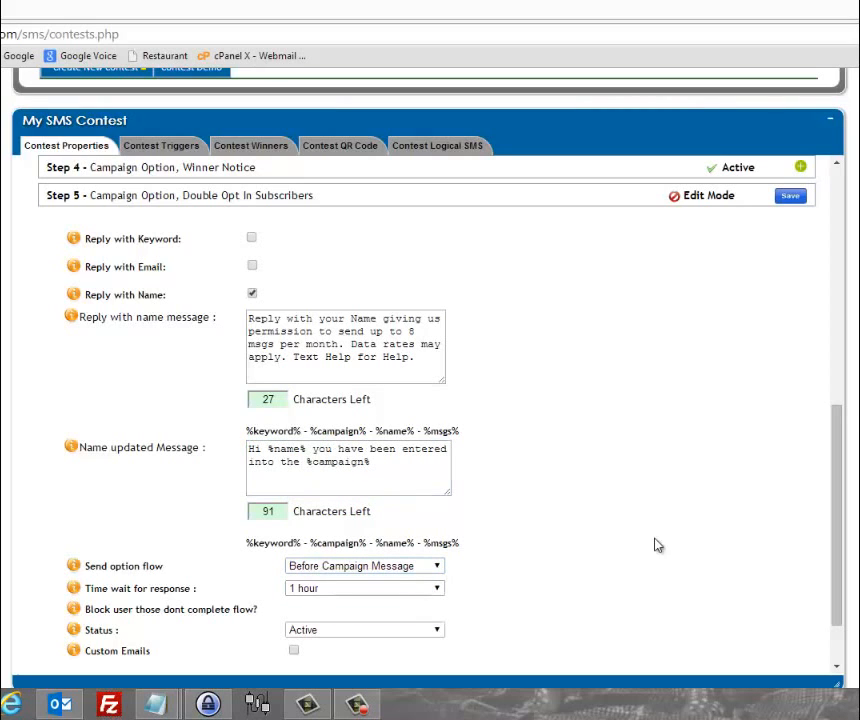
pyautogui.moveTo(841, 438); pyautogui.dragTo(841, 508)
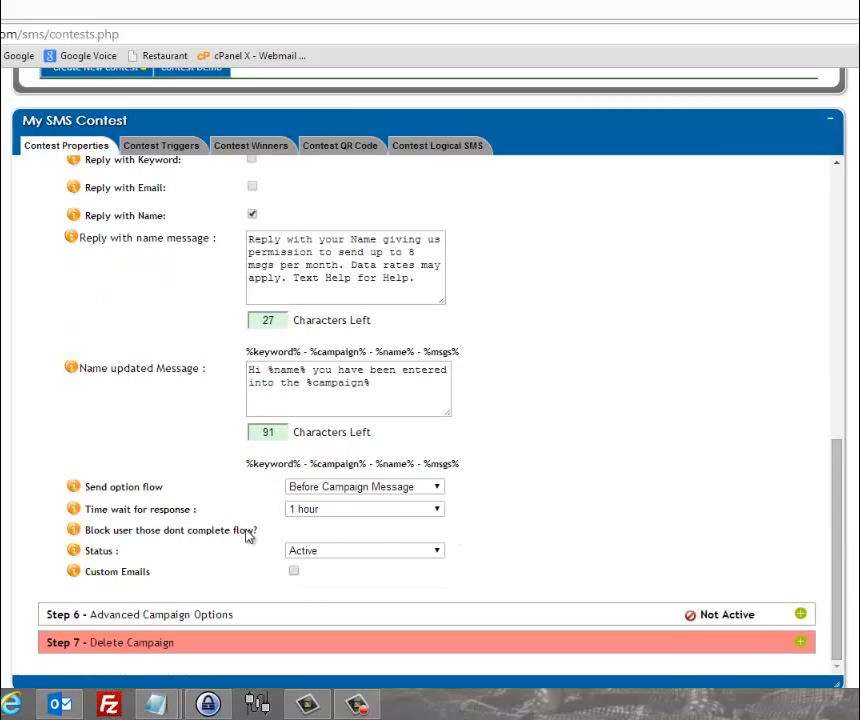
# Review the time-wait-for-response choices for the double opt-in alongside the Reply with name message
pyautogui.click(440, 511)
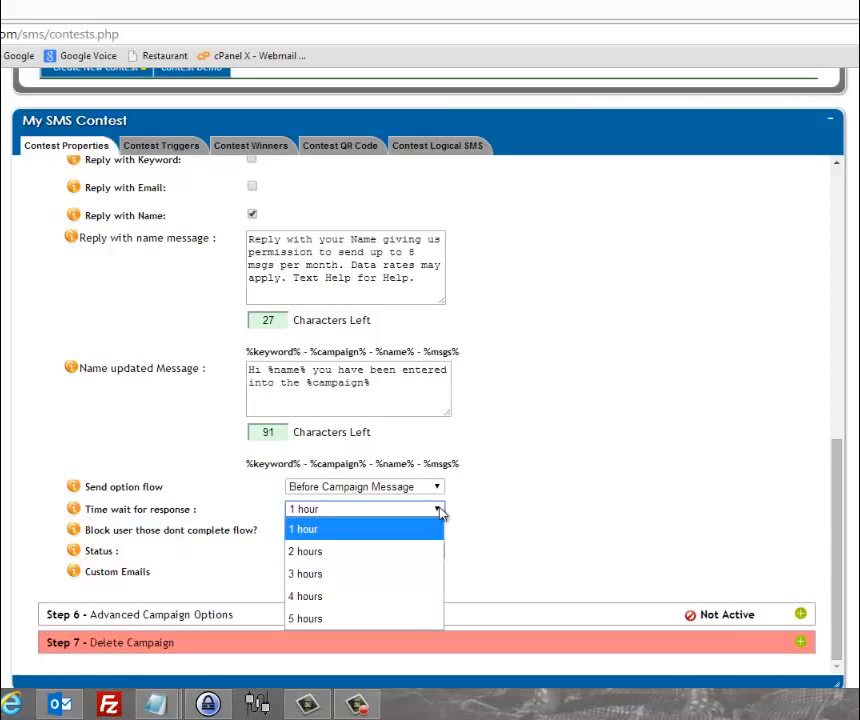
pyautogui.click(440, 511)
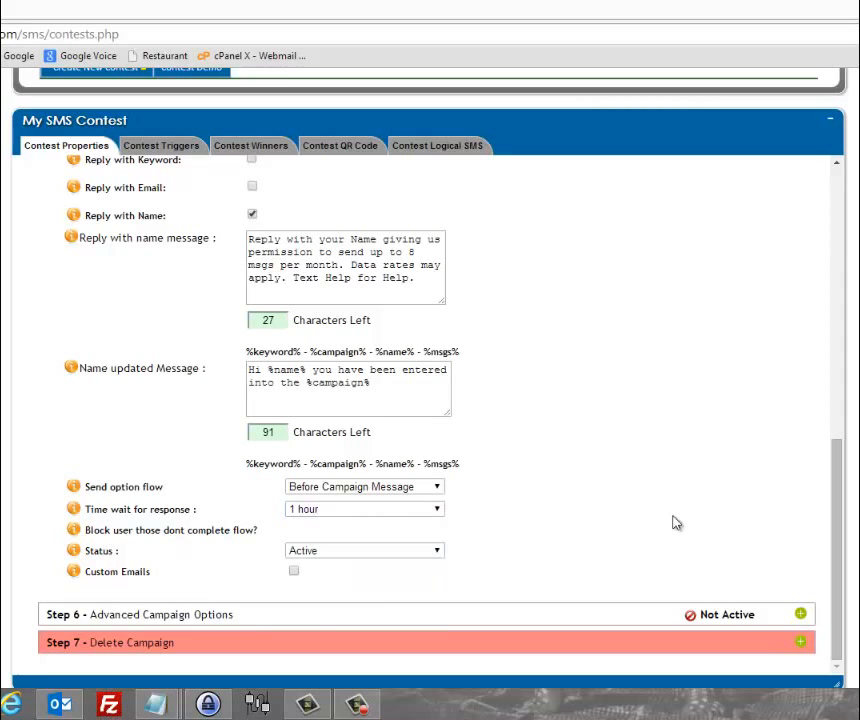
pyautogui.scroll(1, 838, 490)
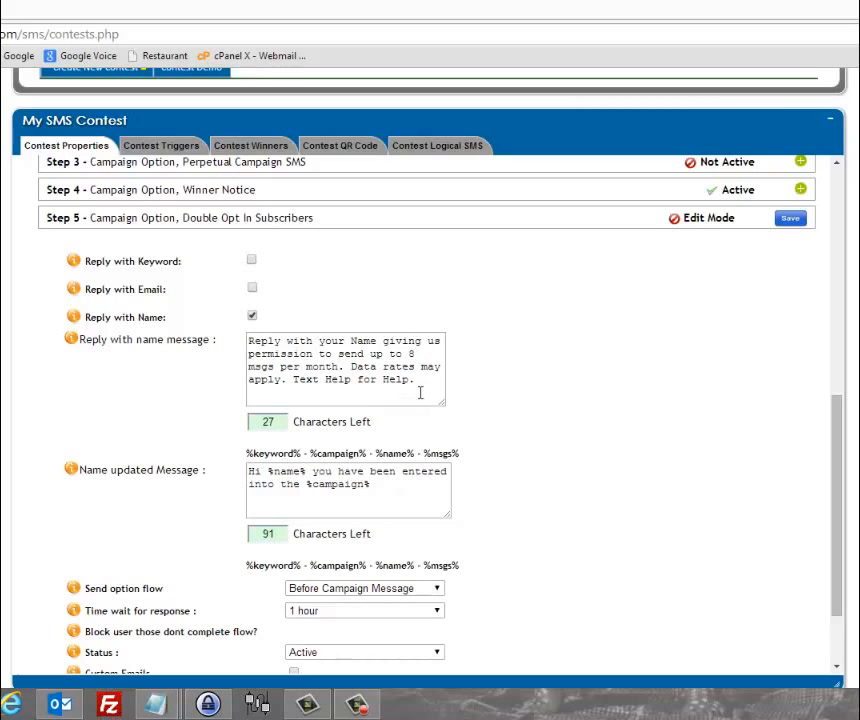
pyautogui.moveTo(414, 381); pyautogui.dragTo(238, 340)
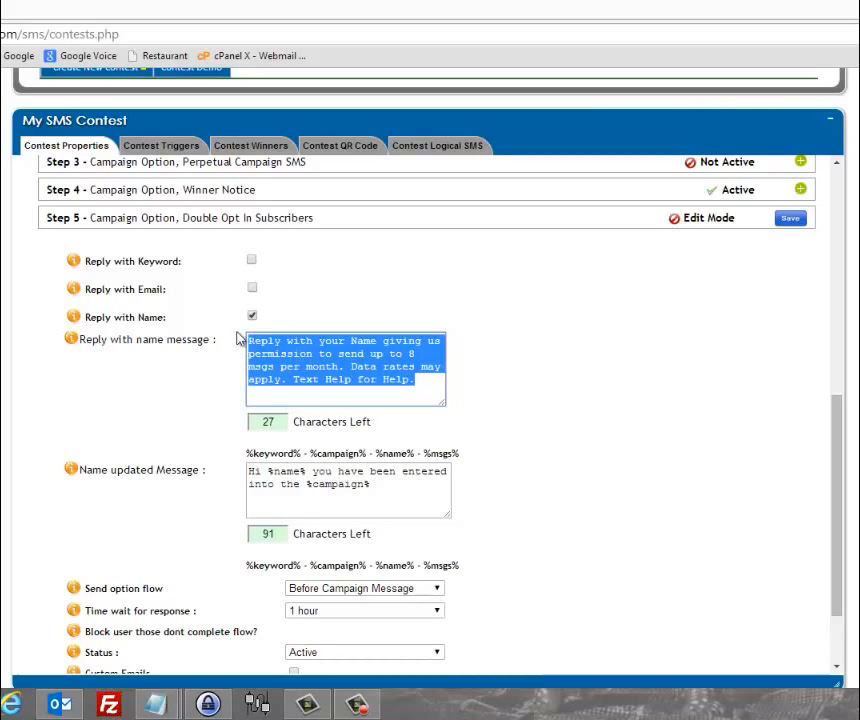
pyautogui.click(620, 479)
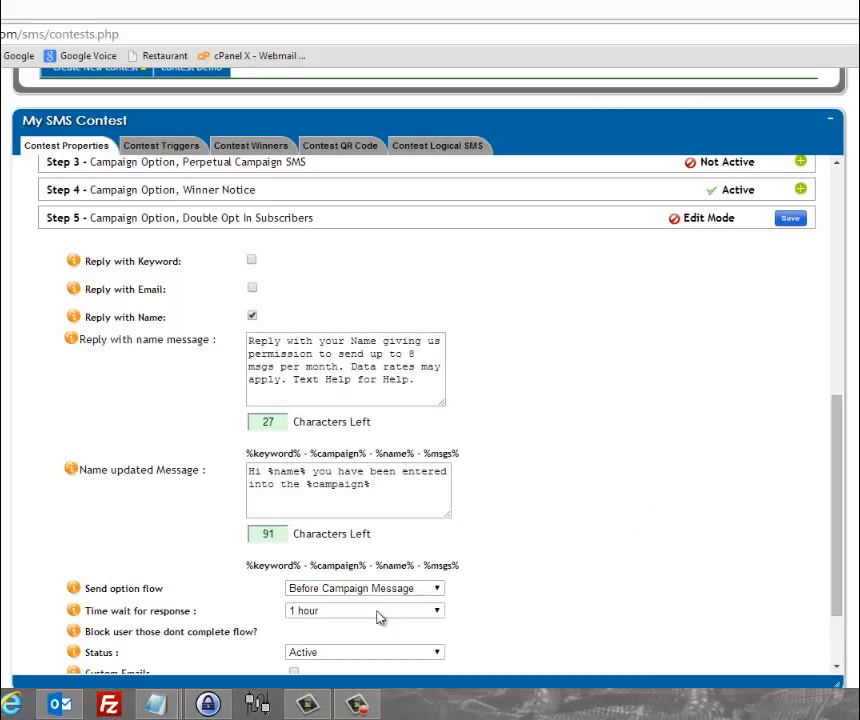
pyautogui.moveTo(840, 455); pyautogui.dragTo(829, 537)
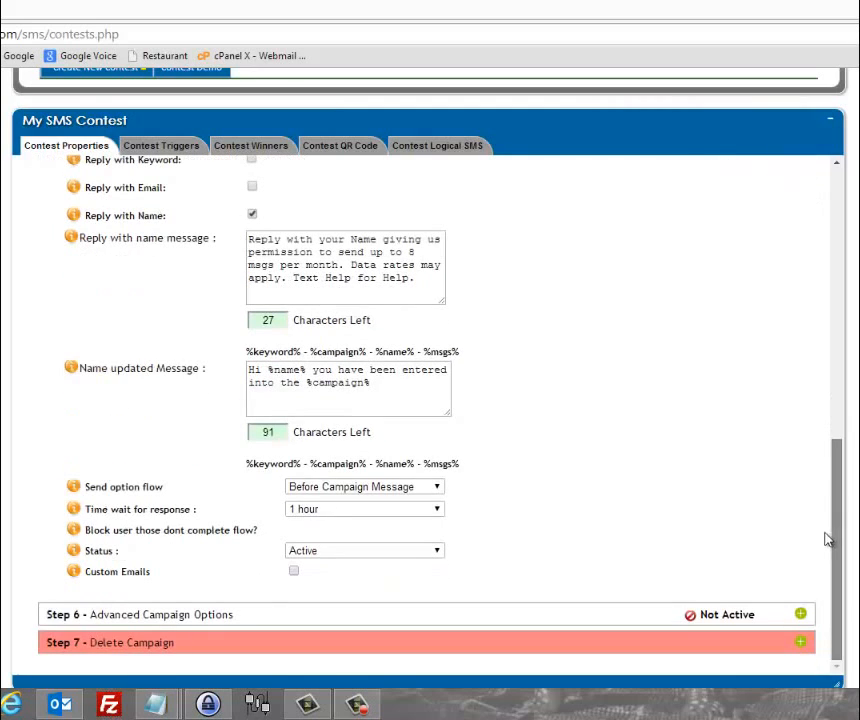
# Try the Block status for users who don't complete the double opt-in flow and return it to Active
pyautogui.click(417, 553)
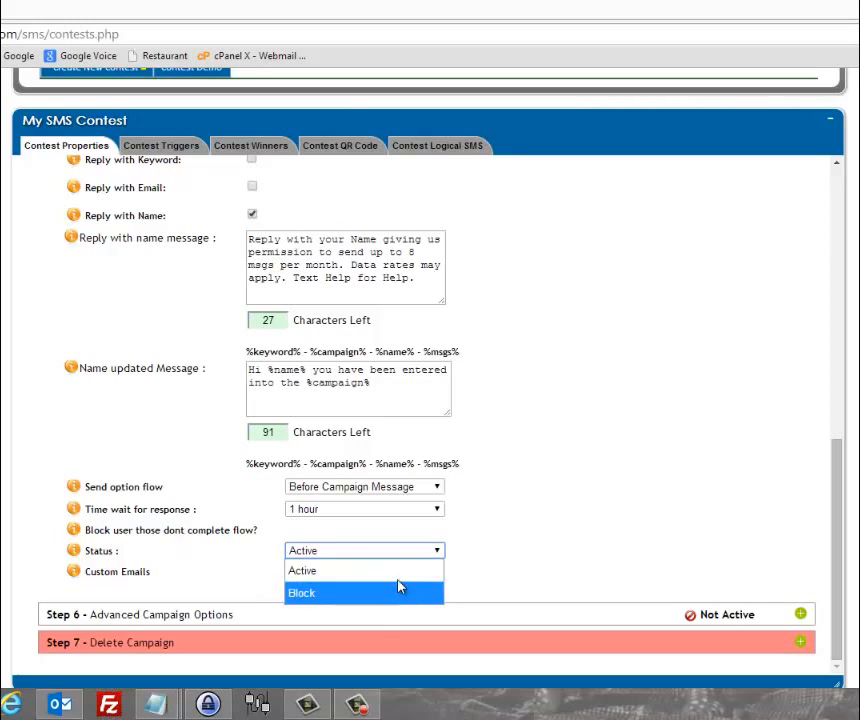
pyautogui.click(397, 596)
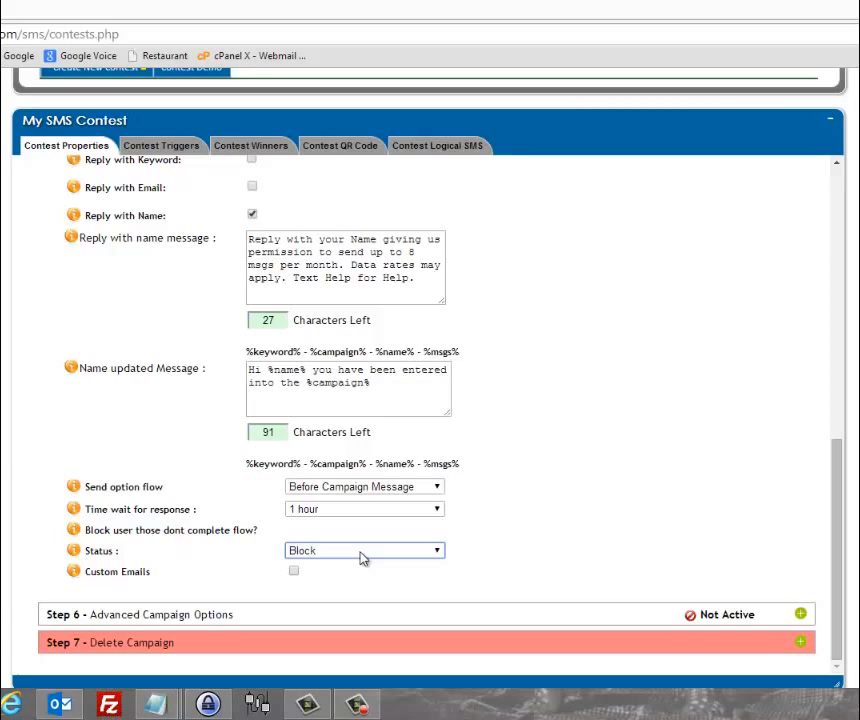
pyautogui.click(362, 554)
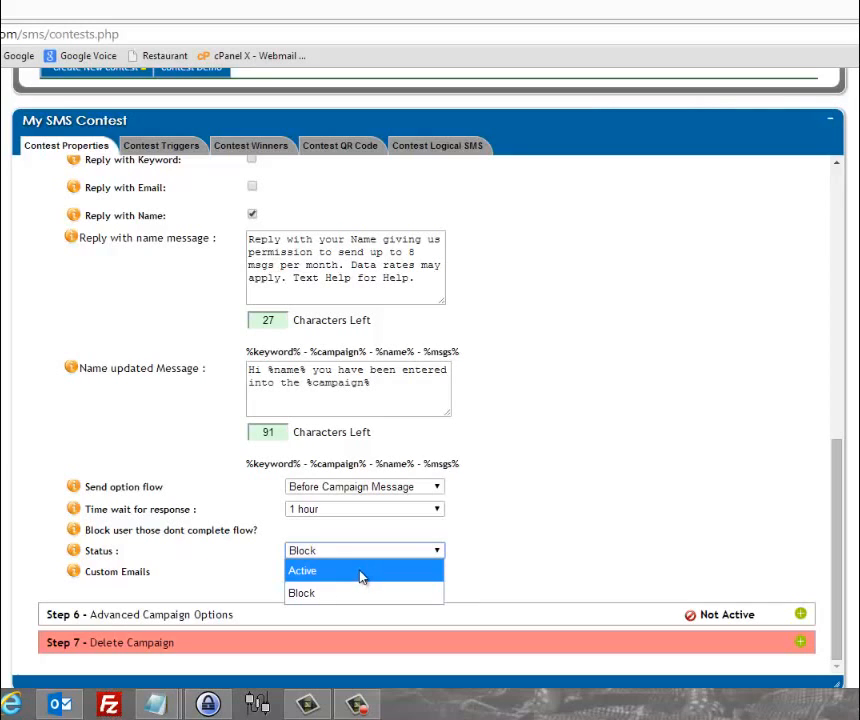
pyautogui.click(360, 572)
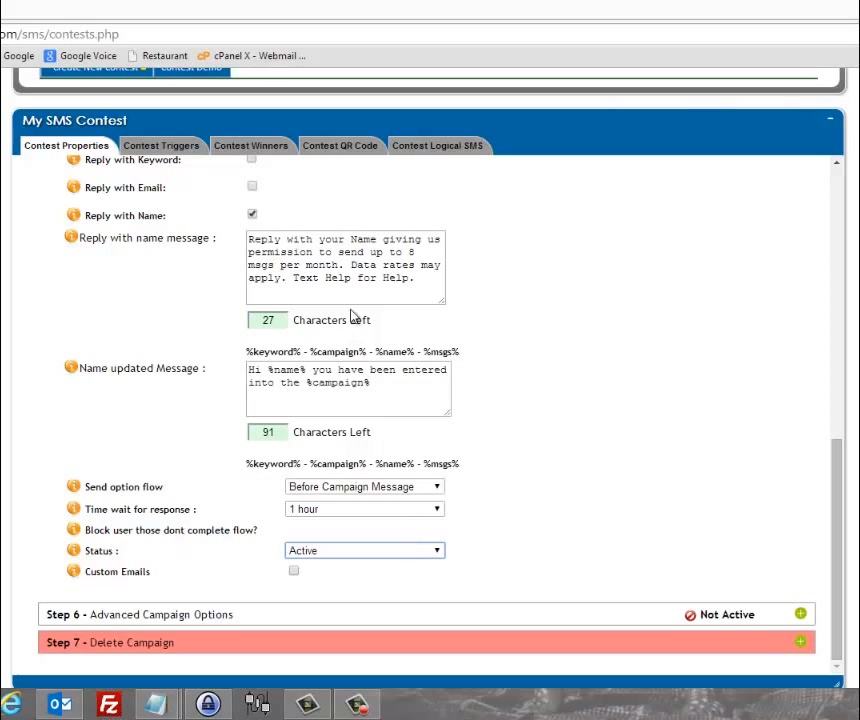
# Review the Reply with name message and set the status to Block for users who don't complete the flow
pyautogui.moveTo(432, 280); pyautogui.dragTo(238, 232)
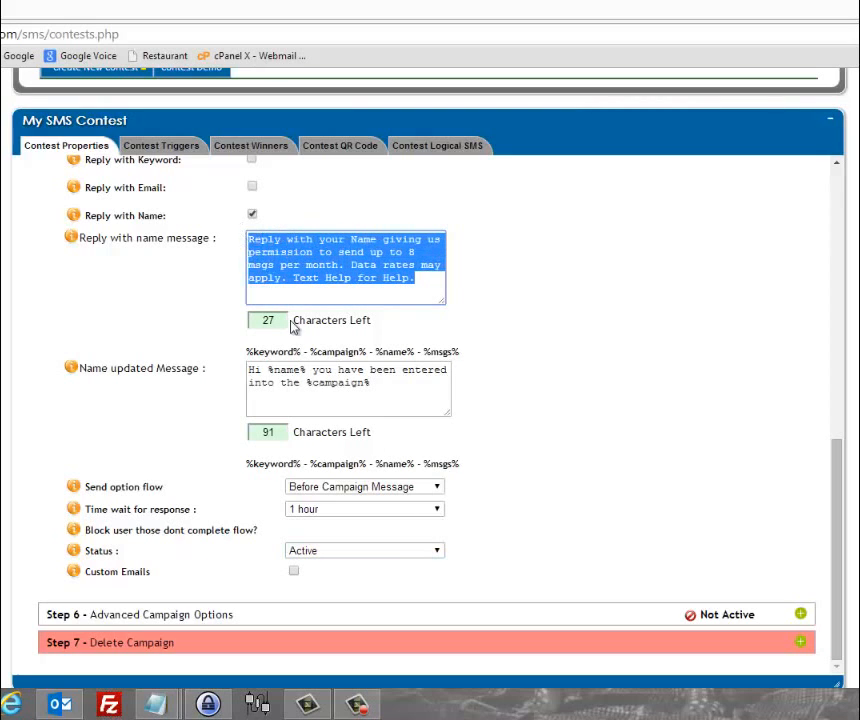
pyautogui.click(609, 412)
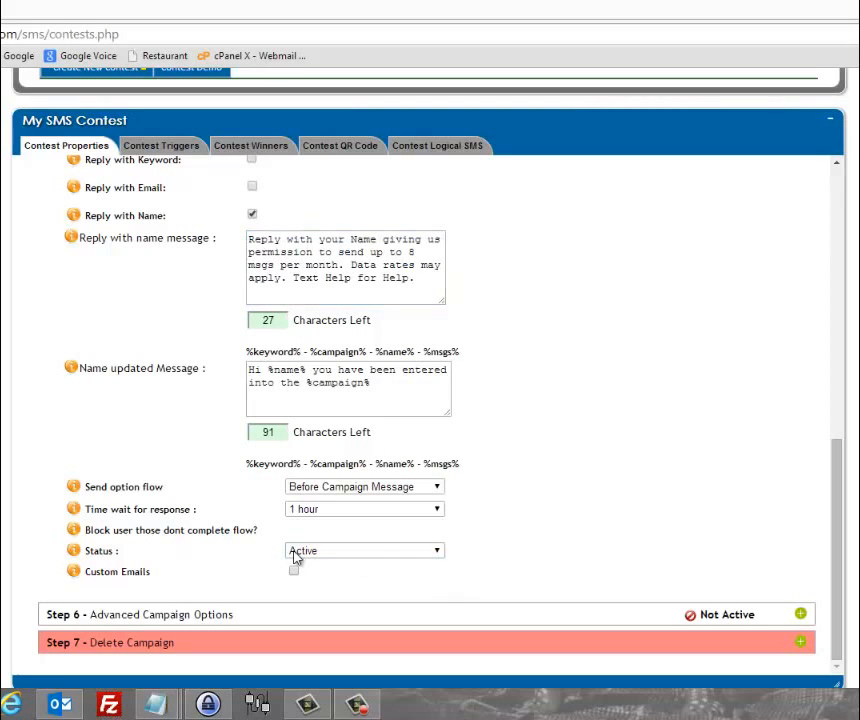
pyautogui.click(438, 551)
pyautogui.click(378, 595)
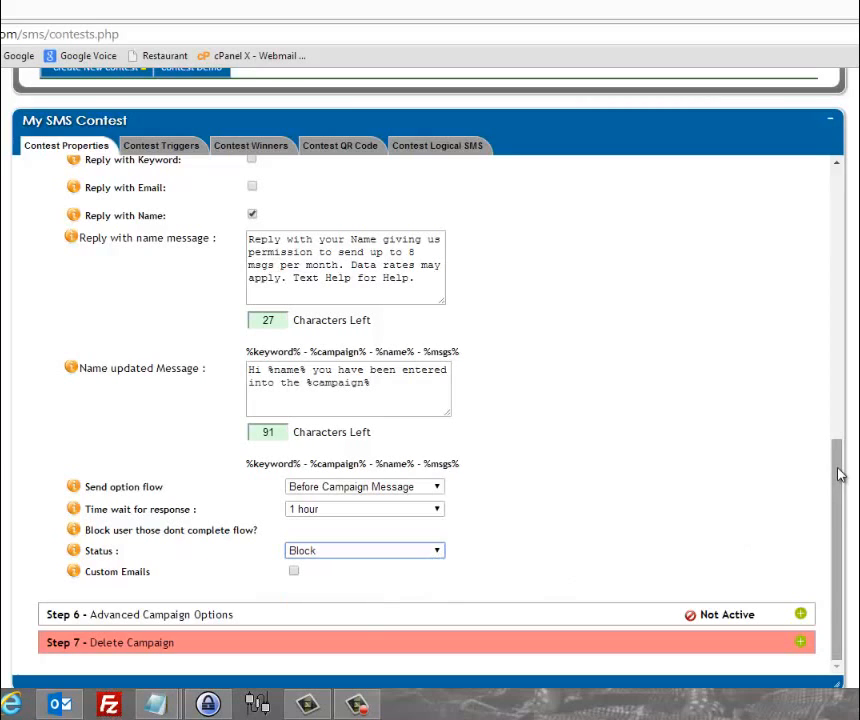
# Enable custom emails for the double opt-in, choose the Custom Email option and place the cursor in its message body
pyautogui.moveTo(839, 472); pyautogui.dragTo(839, 503)
pyautogui.click(293, 571)
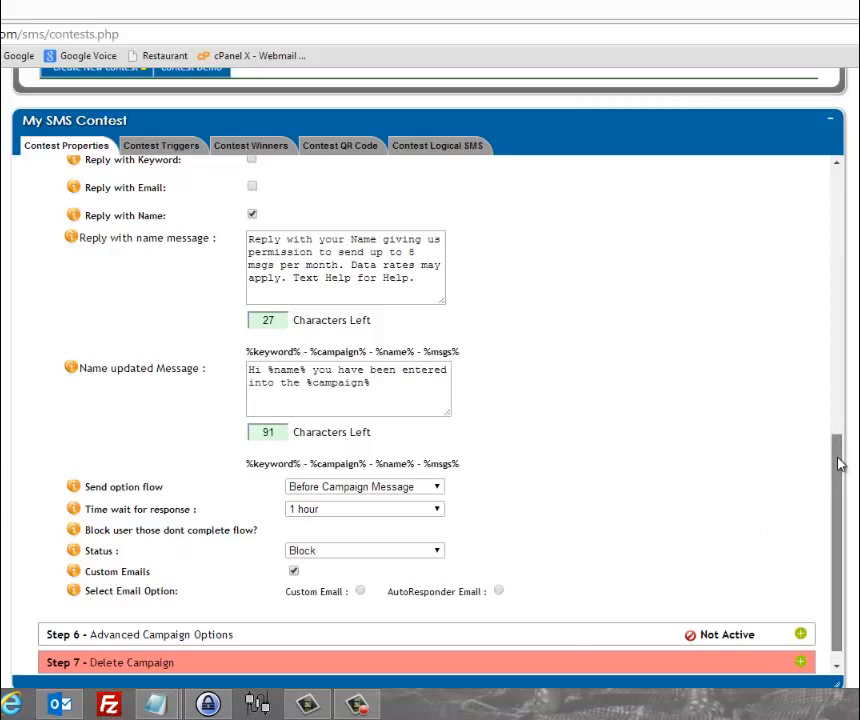
pyautogui.moveTo(839, 461); pyautogui.dragTo(839, 524)
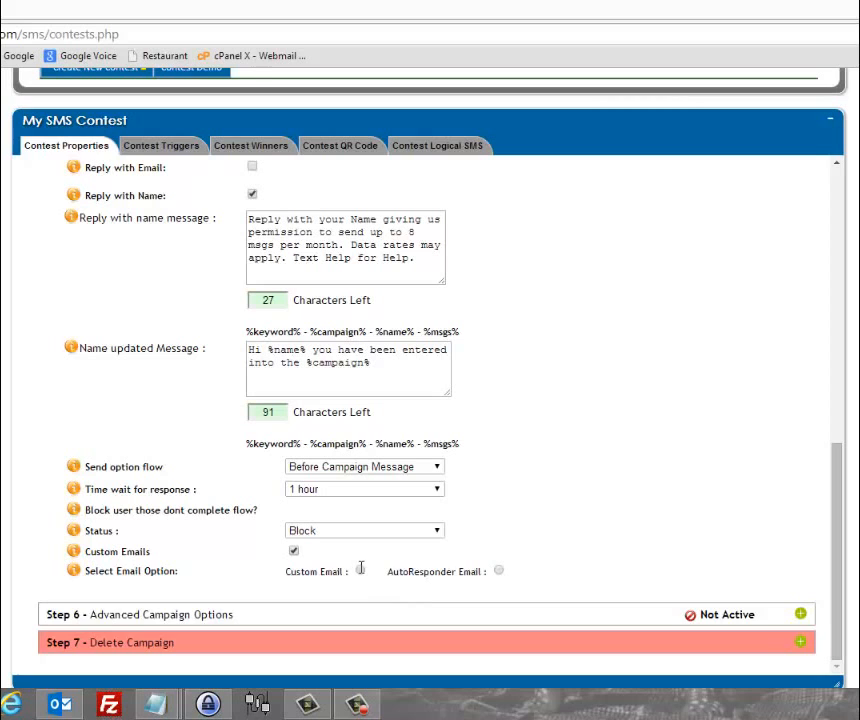
pyautogui.click(361, 568)
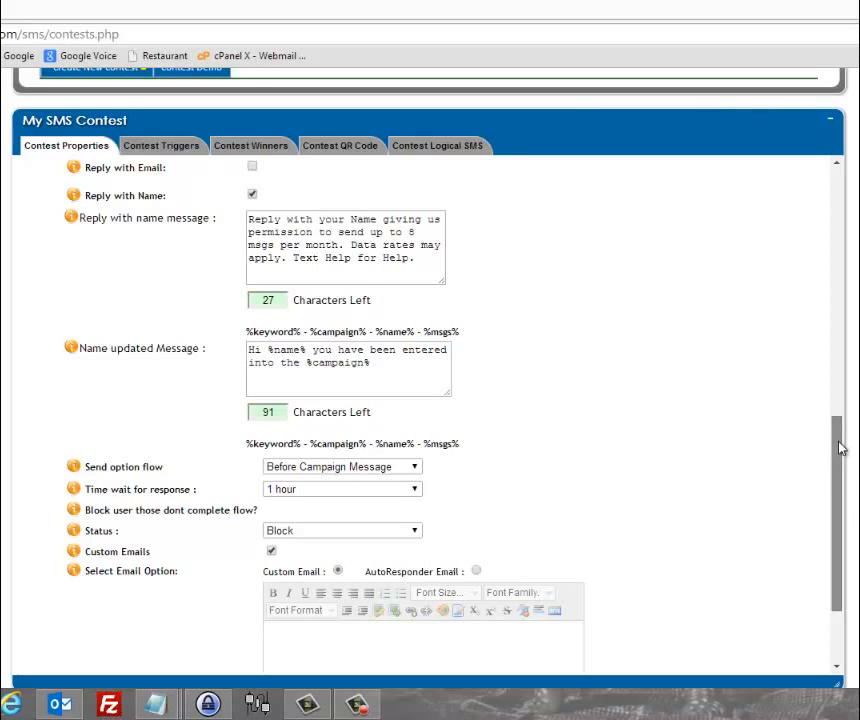
pyautogui.moveTo(840, 449); pyautogui.dragTo(839, 547)
pyautogui.click(287, 508)
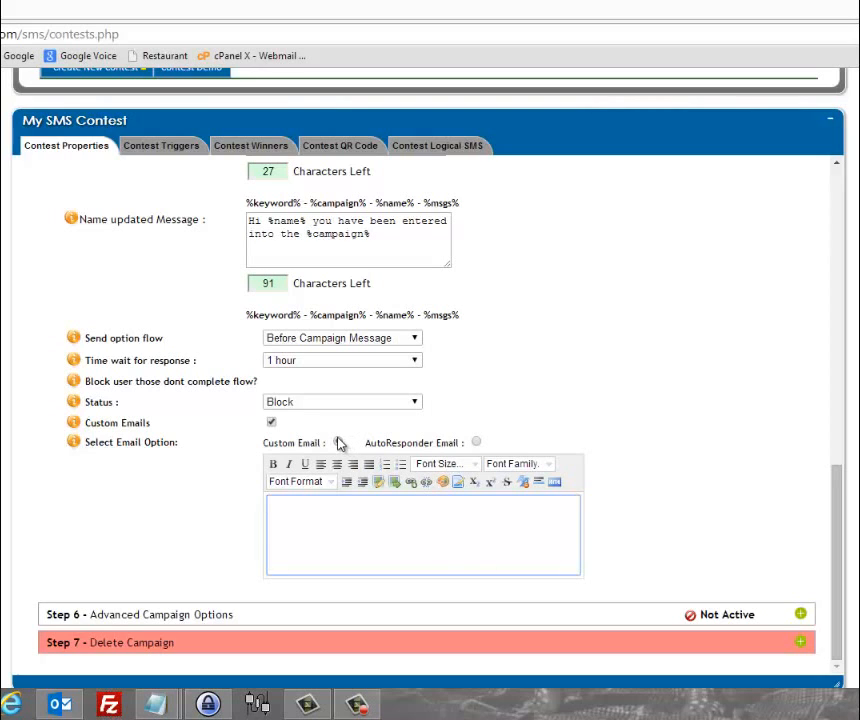
# Try the AutoResponder Email option, review its email types, enlarge the text area below them and turn custom emails off
pyautogui.click(476, 442)
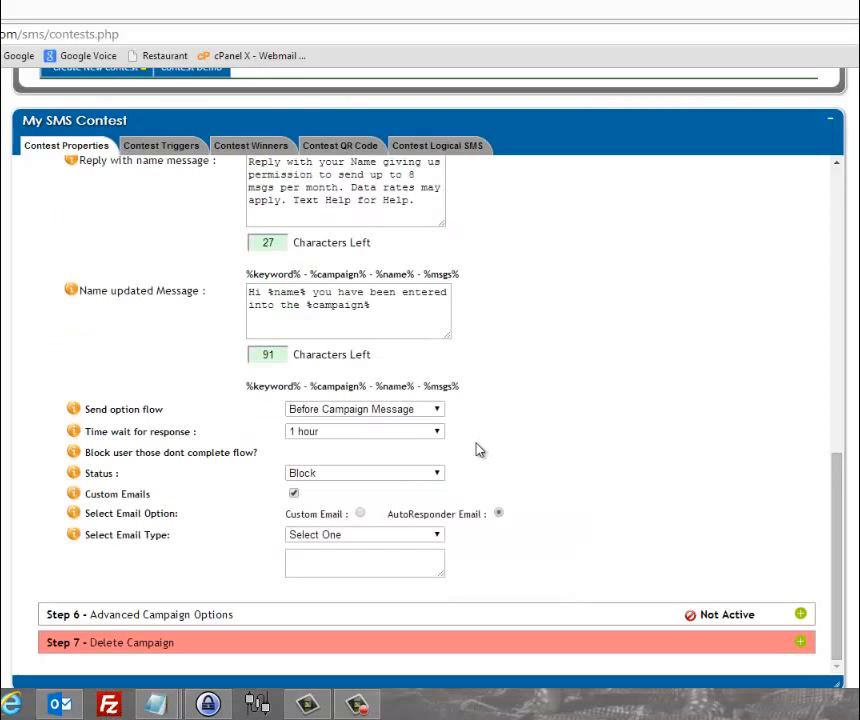
pyautogui.click(439, 539)
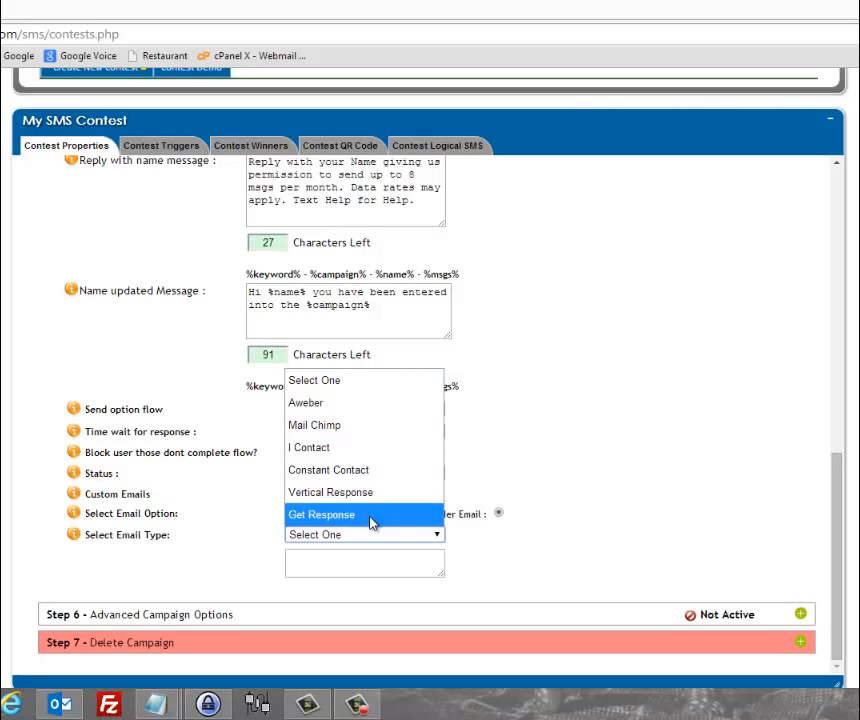
pyautogui.click(760, 445)
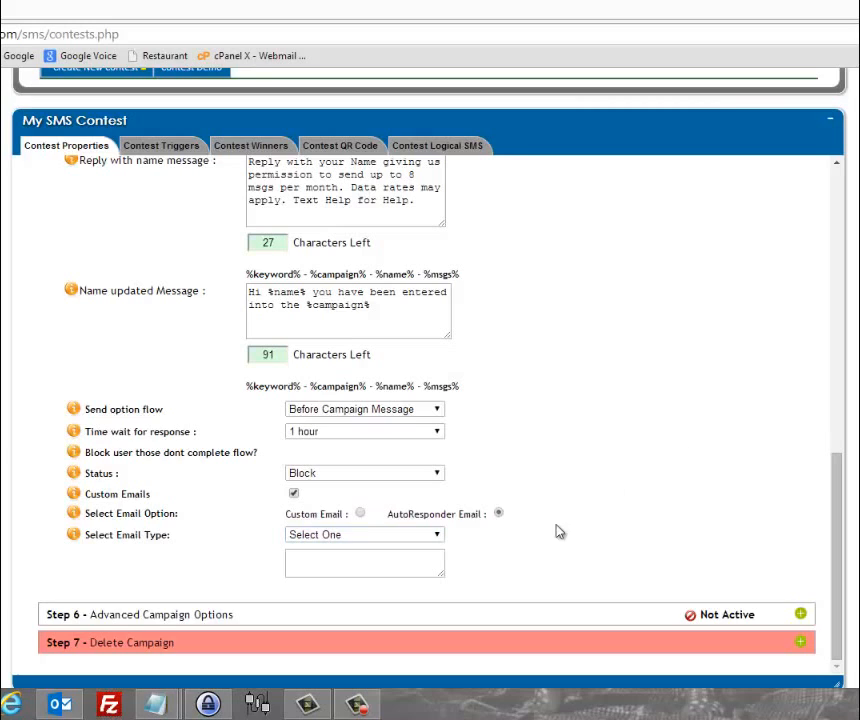
pyautogui.click(355, 562)
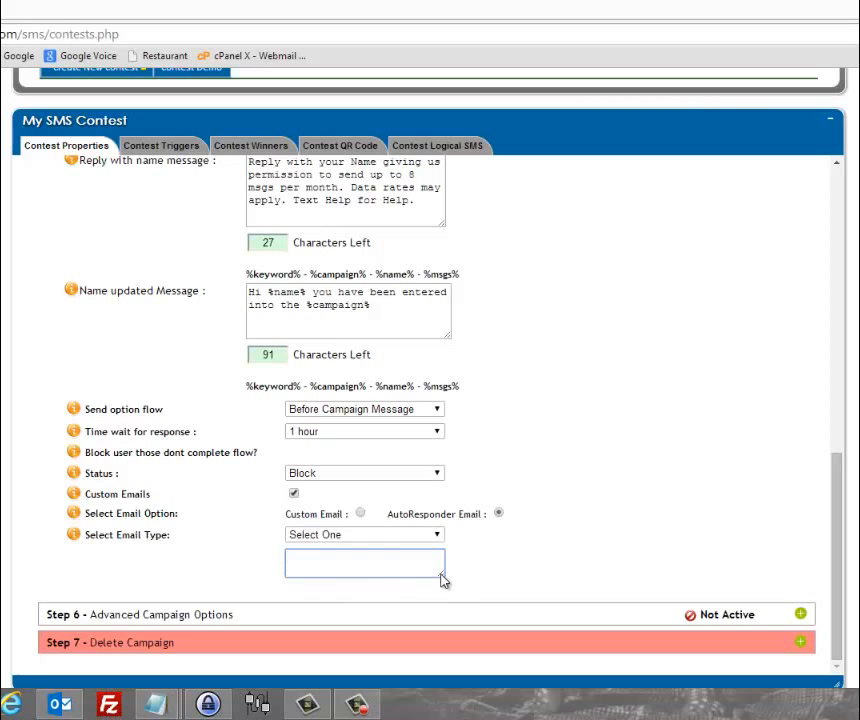
pyautogui.moveTo(442, 580); pyautogui.dragTo(482, 627)
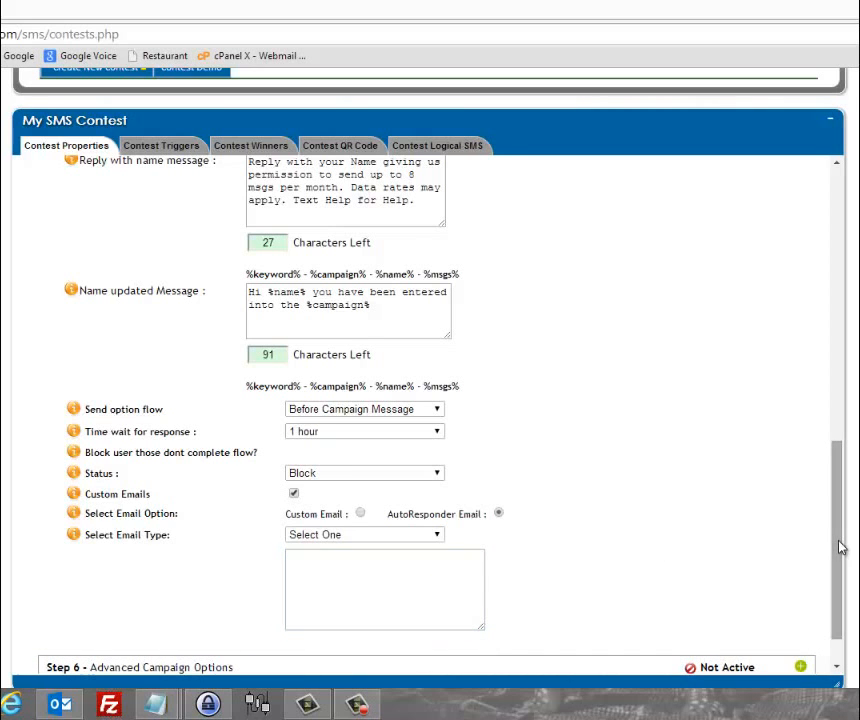
pyautogui.moveTo(841, 532); pyautogui.dragTo(806, 557)
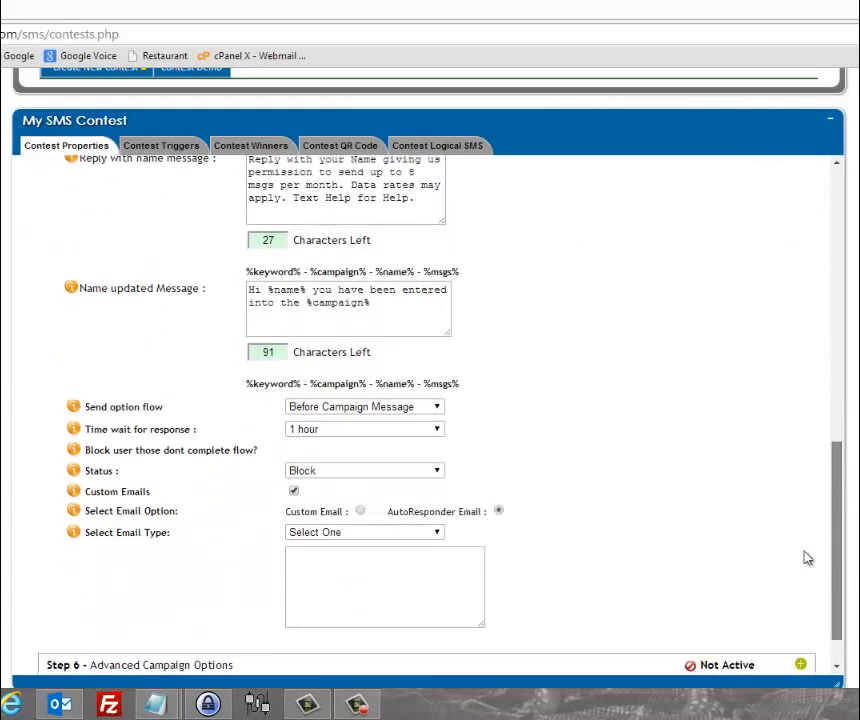
pyautogui.click(293, 474)
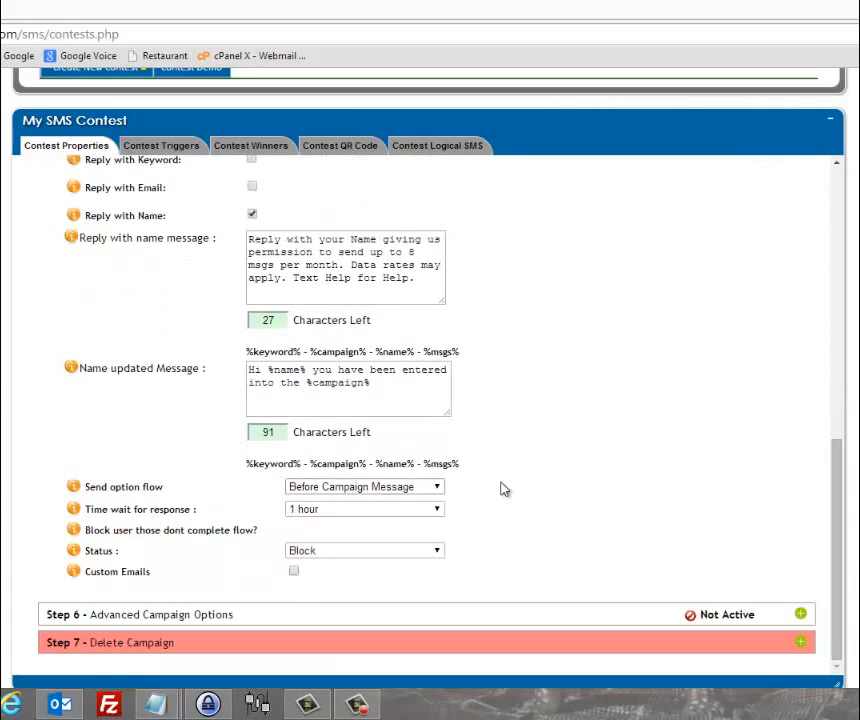
# Save the Step 5 Double Opt In Subscribers settings
pyautogui.moveTo(839, 511); pyautogui.dragTo(847, 341)
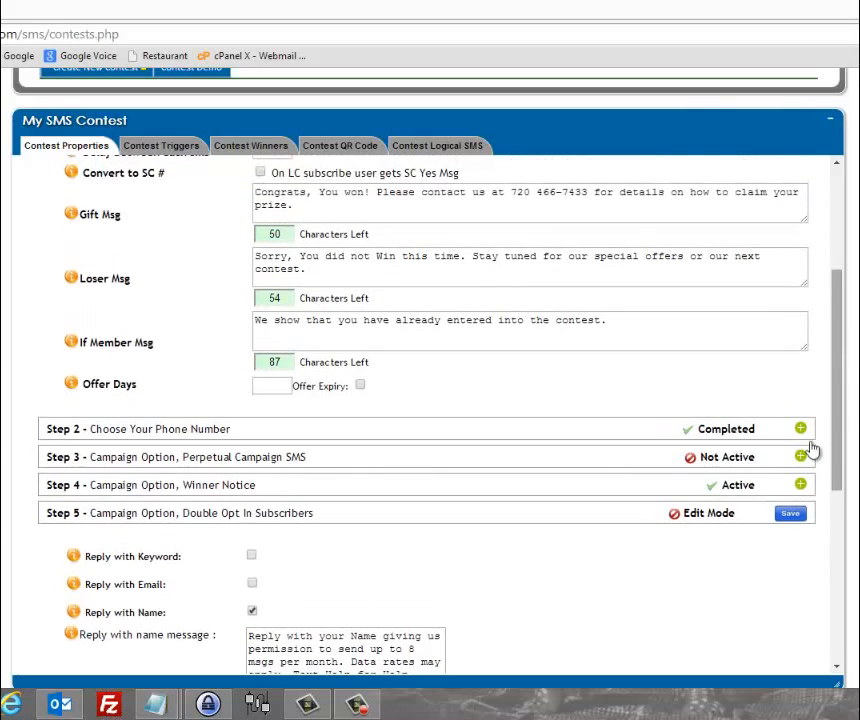
pyautogui.click(790, 515)
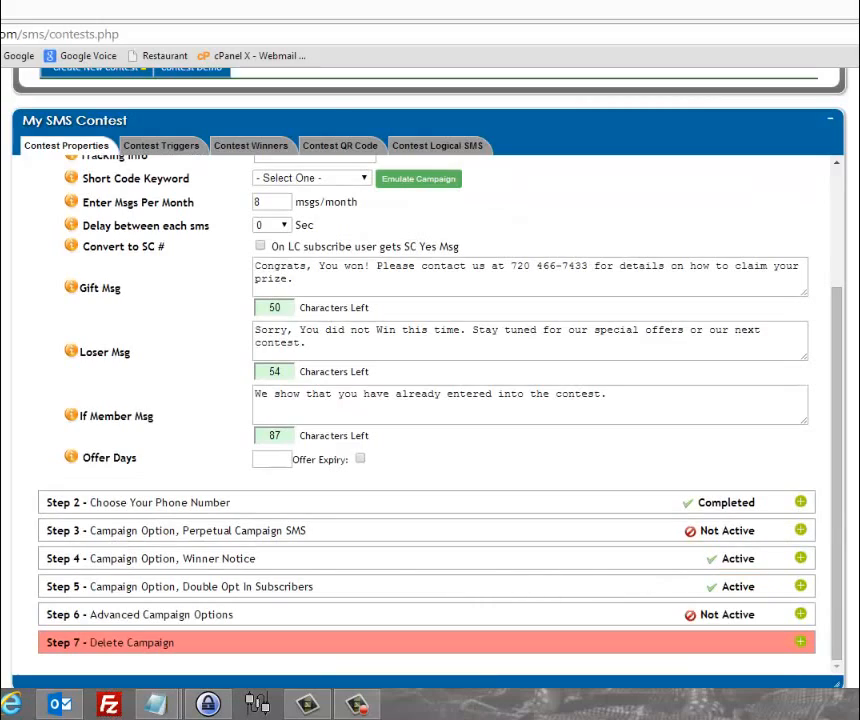
# Examine the new trigger form under Contest Triggers, including its URL field and the method choices
pyautogui.scroll(4, 430, 380)
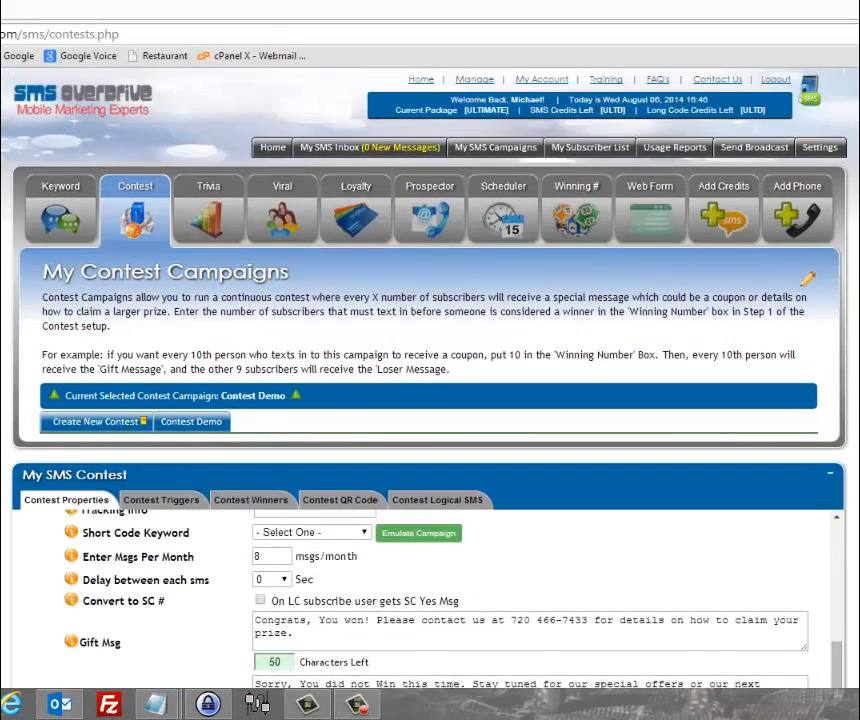
pyautogui.scroll(-5, 430, 380)
pyautogui.scroll(3, 430, 380)
pyautogui.scroll(2, 670, 522)
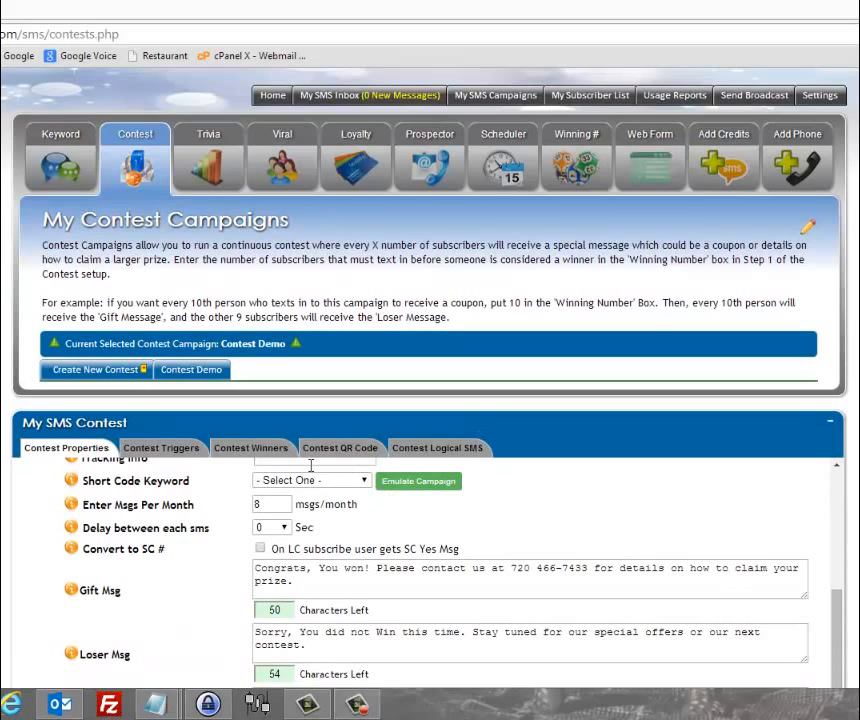
pyautogui.click(177, 456)
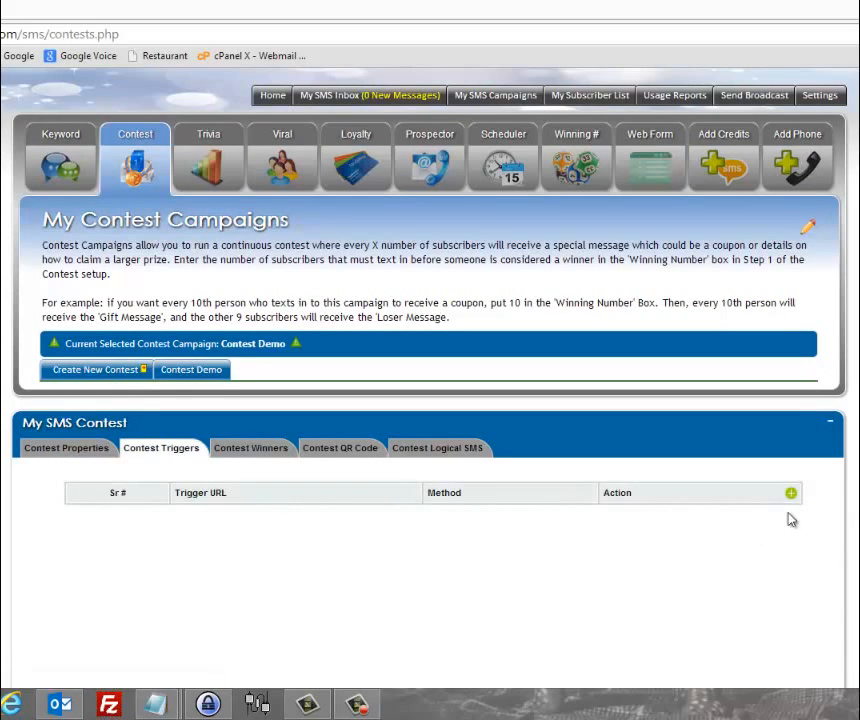
pyautogui.click(791, 495)
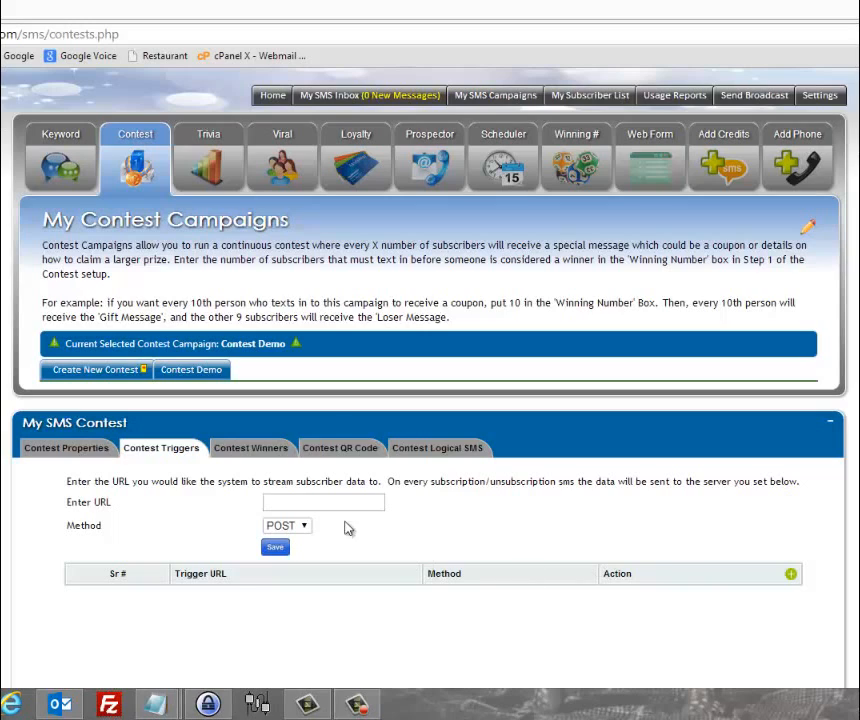
pyautogui.click(299, 502)
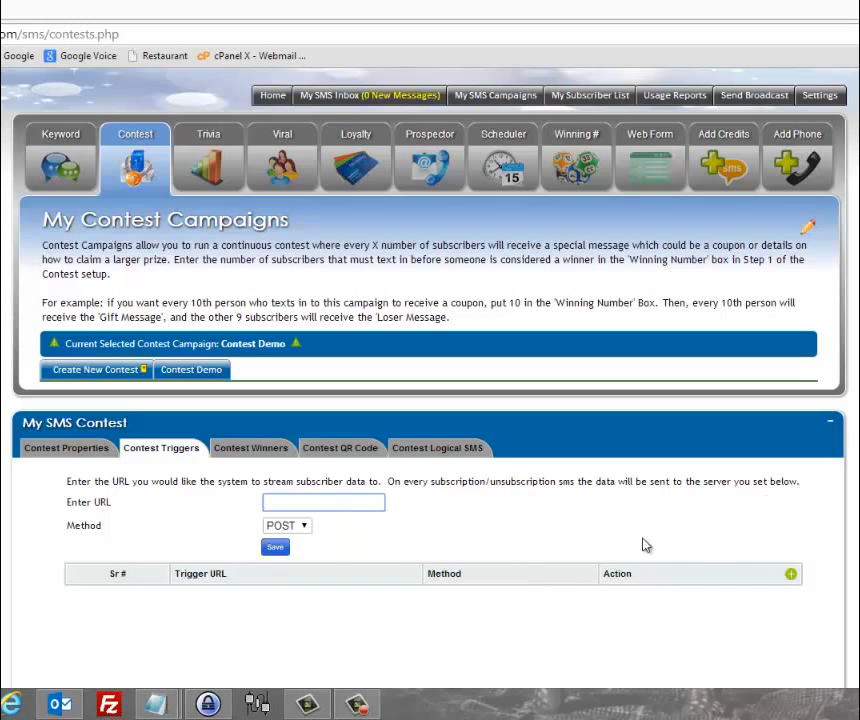
pyautogui.click(304, 526)
pyautogui.click(380, 532)
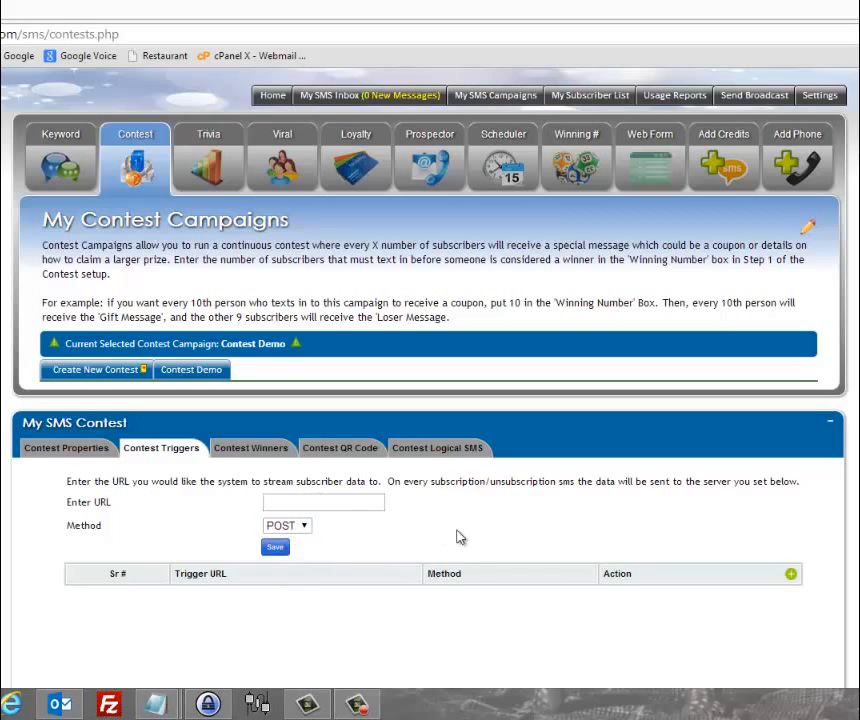
# Review the contest's winners list and its long code QR code, including the options for saving the code's image
pyautogui.click(251, 451)
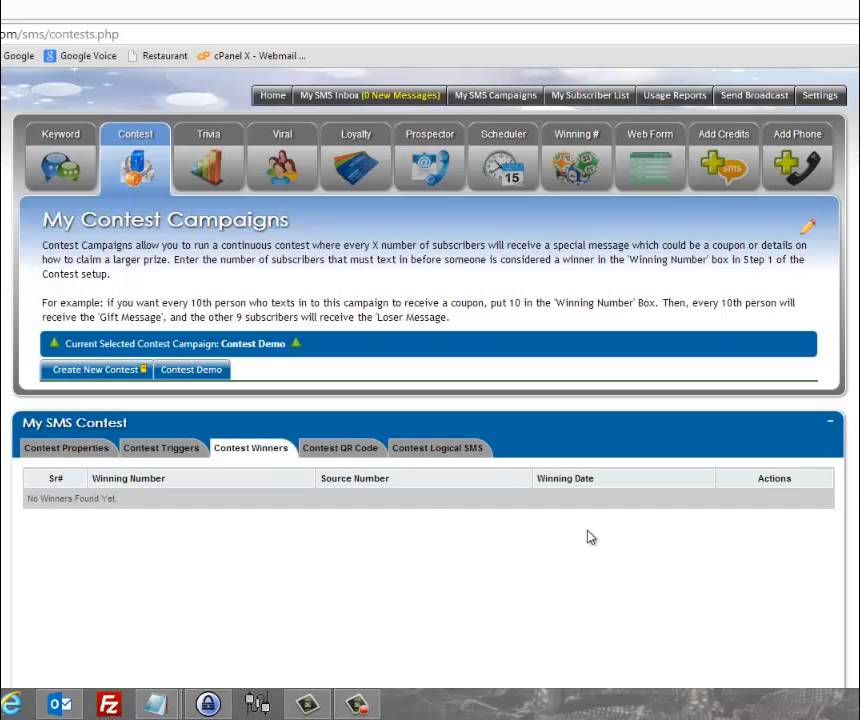
pyautogui.click(318, 450)
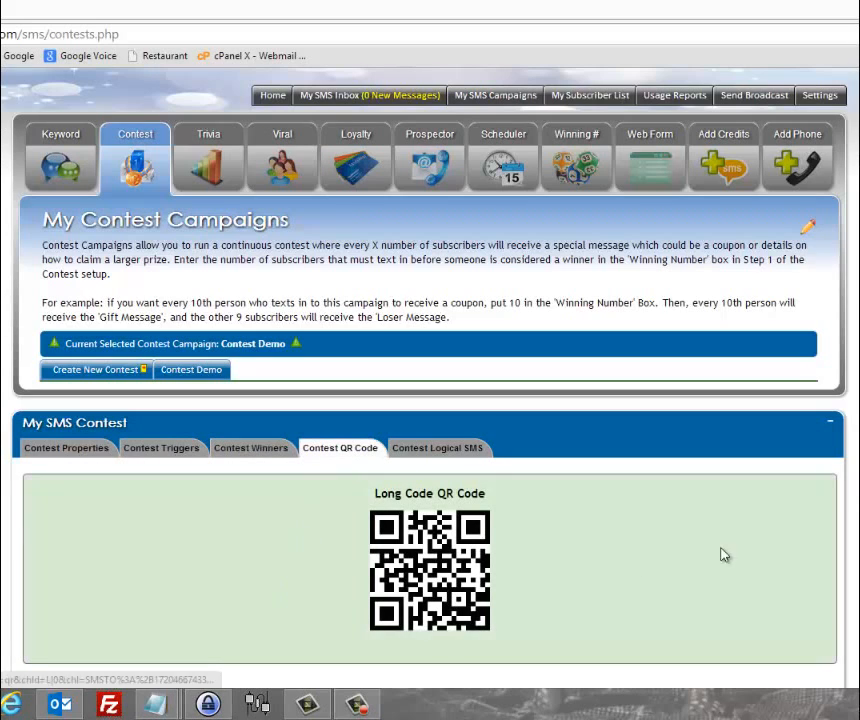
pyautogui.rightClick(424, 548)
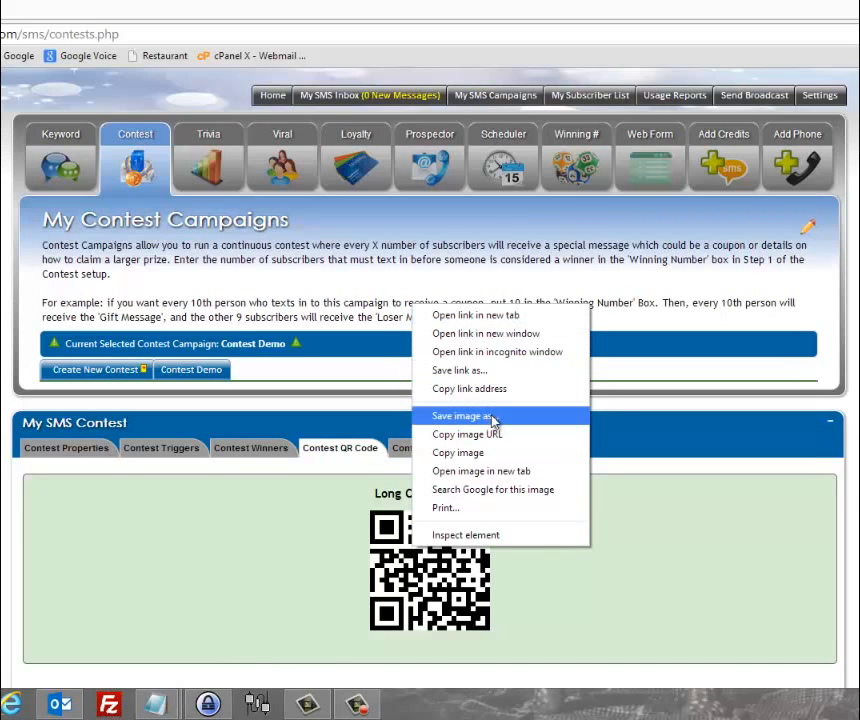
pyautogui.click(268, 547)
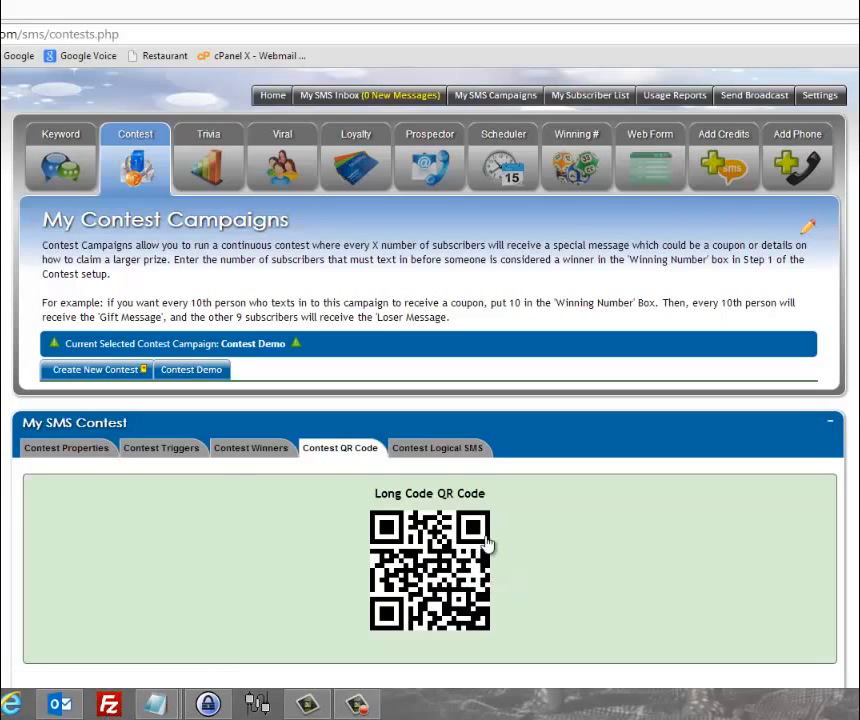
# Examine the Contest Logical SMS list and the form for adding a keyword response flow, and close the form
pyautogui.scroll(-2, 425, 230)
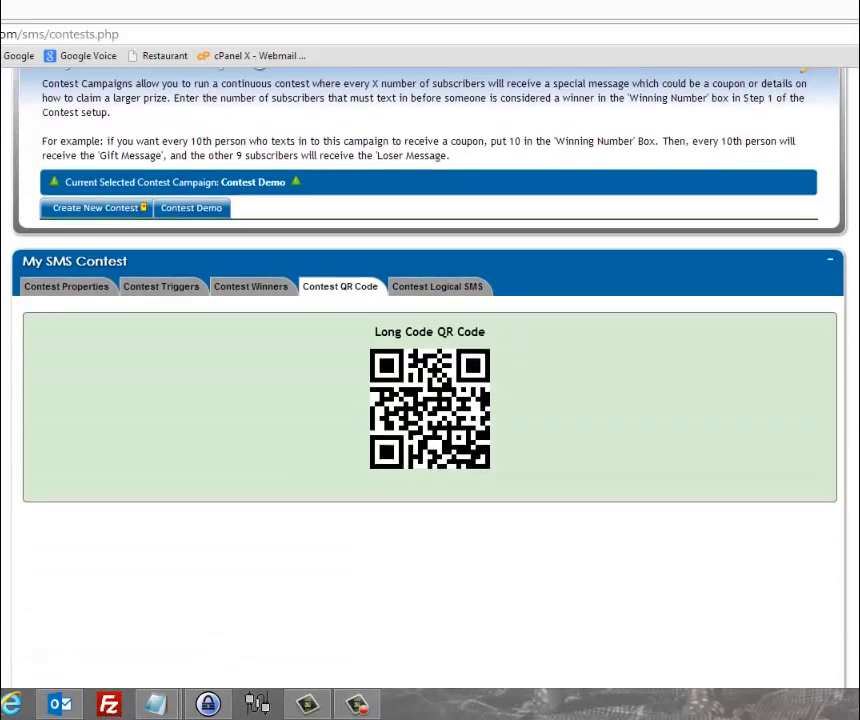
pyautogui.click(425, 228)
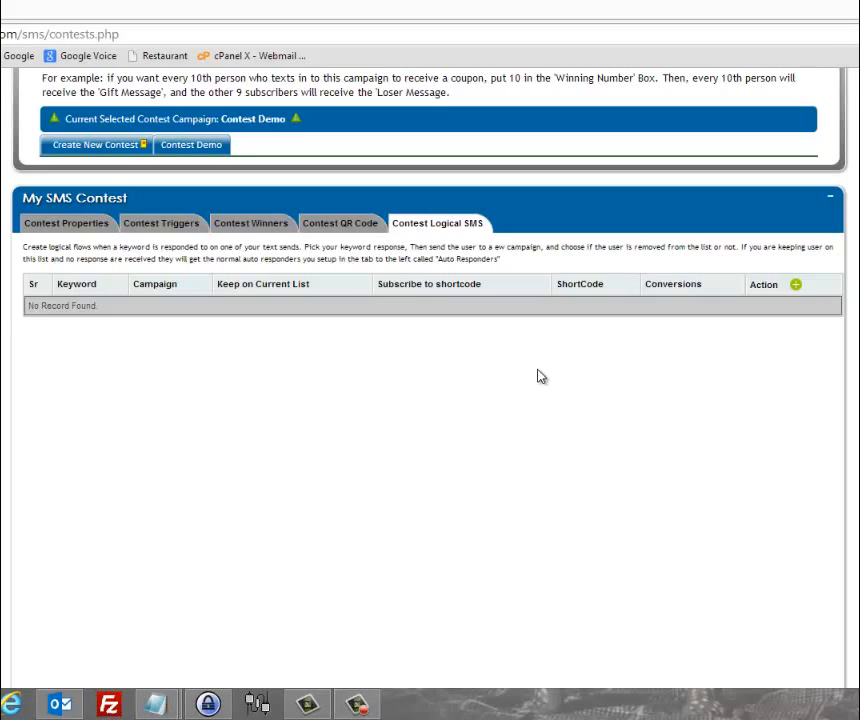
pyautogui.click(797, 287)
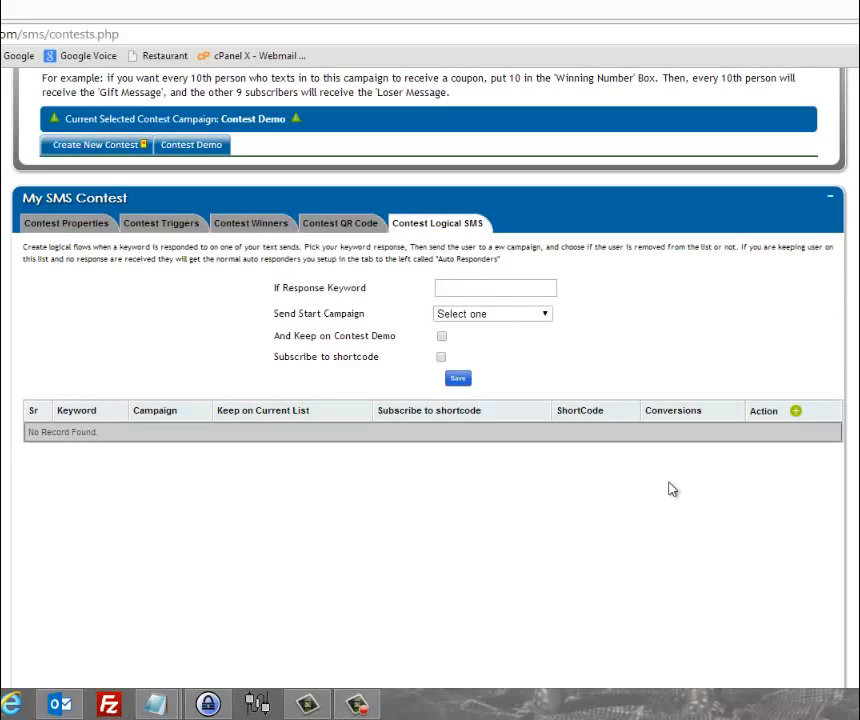
pyautogui.click(797, 413)
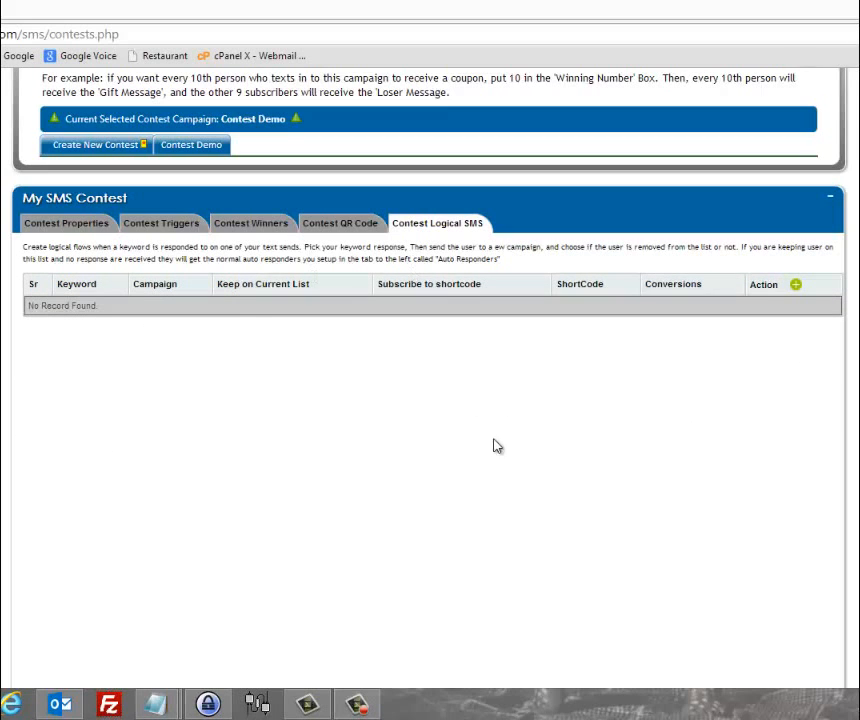
# Collapse the My SMS Autoresponders section below the contest settings
pyautogui.scroll(-4, 430, 390)
pyautogui.scroll(6, 430, 390)
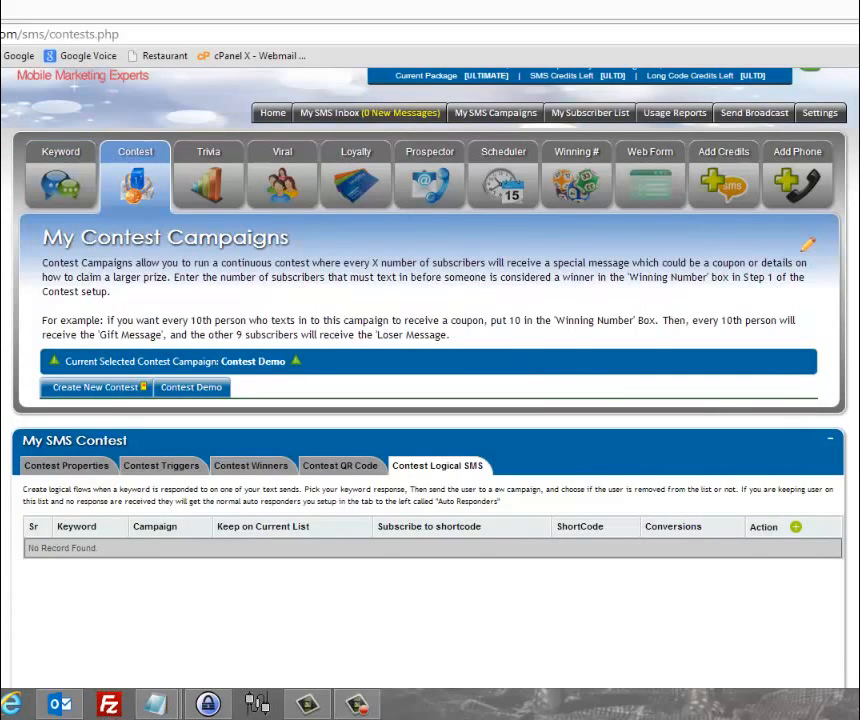
pyautogui.scroll(-9, 430, 390)
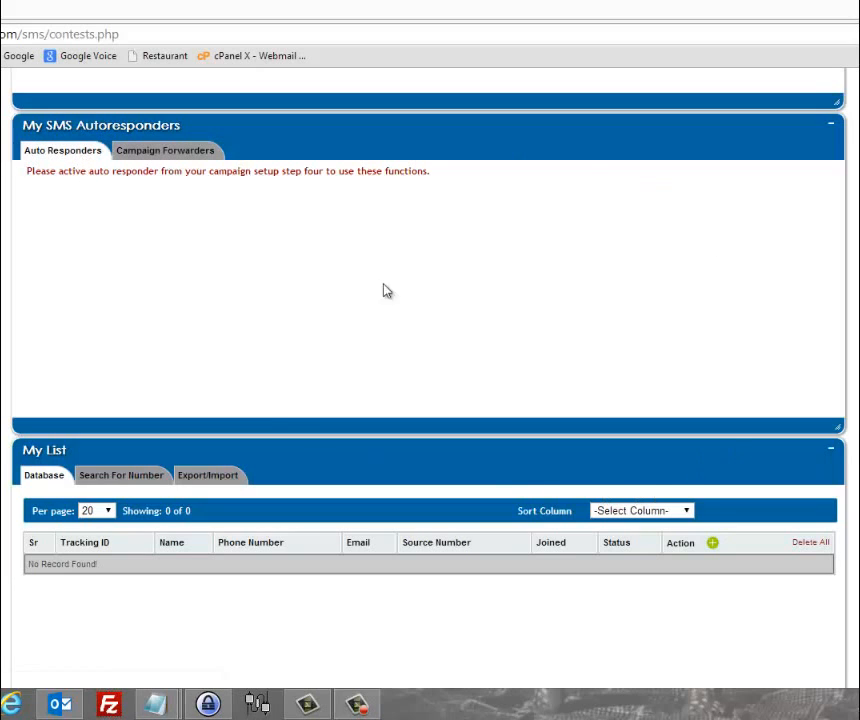
pyautogui.click(830, 127)
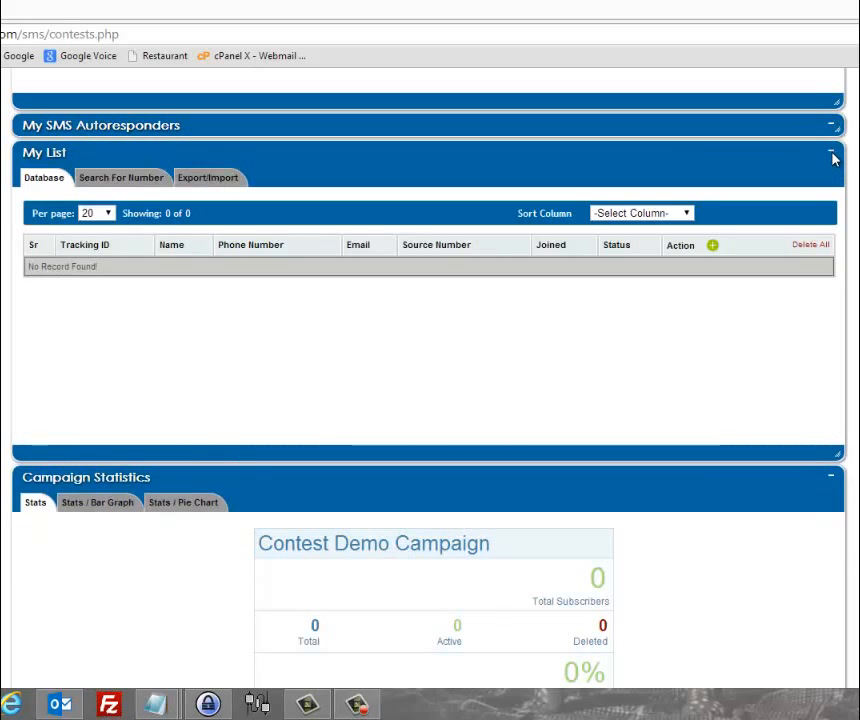
# Collapse and reopen My List, review its number search and CSV export/import options, and return to the subscriber database
pyautogui.click(831, 154)
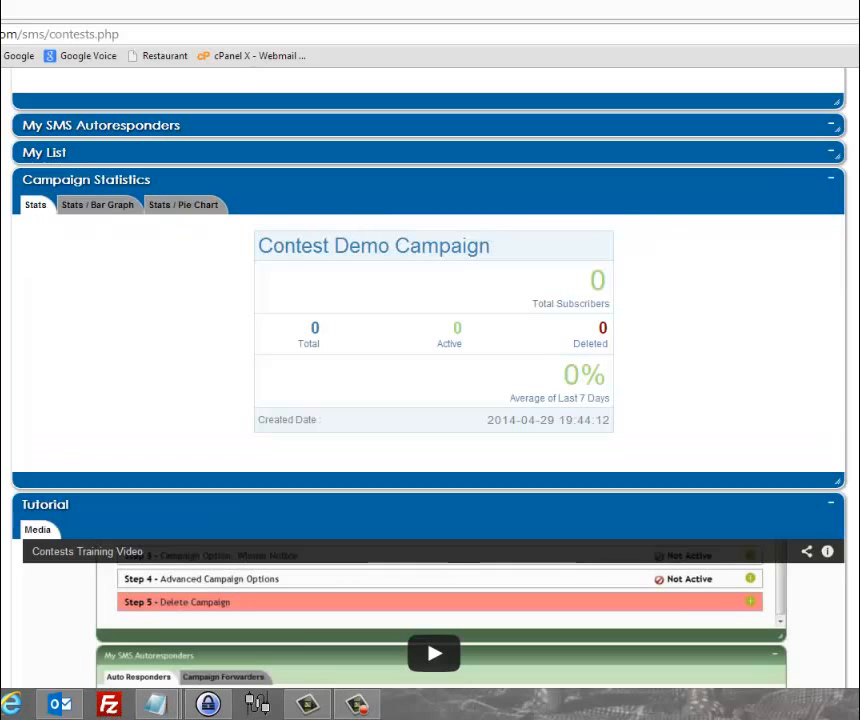
pyautogui.click(831, 154)
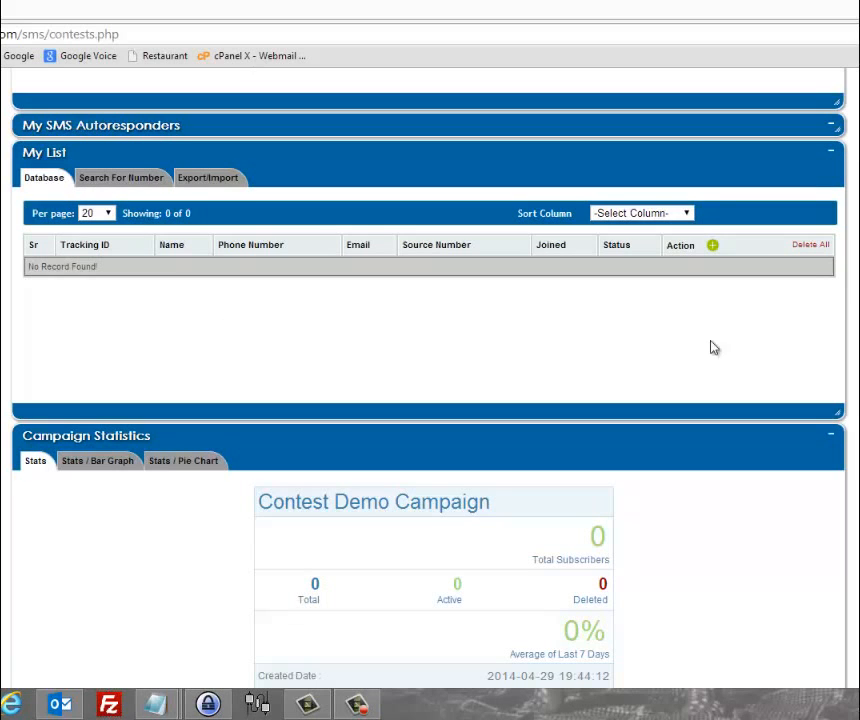
pyautogui.click(118, 180)
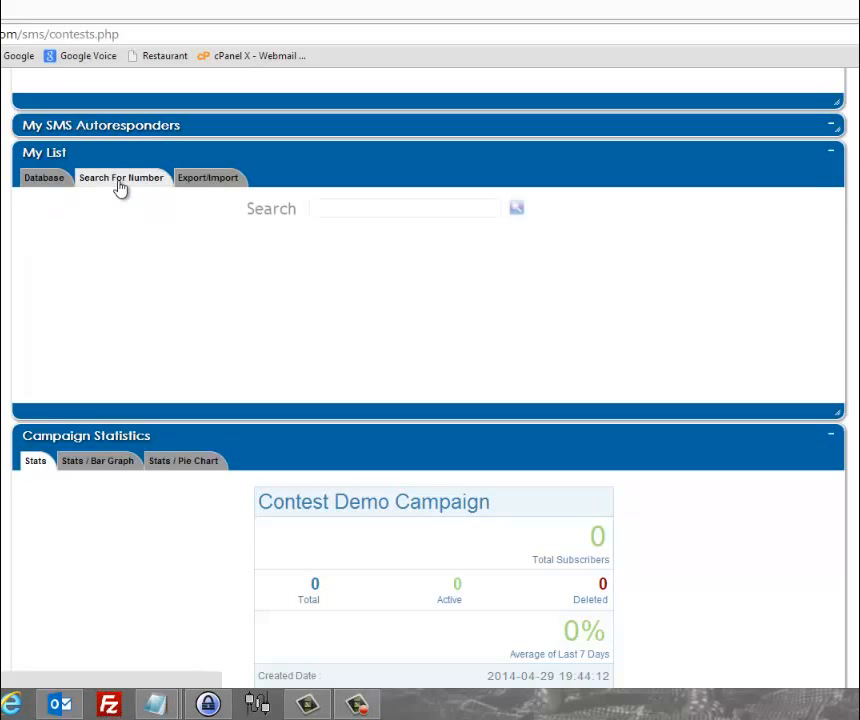
pyautogui.click(218, 180)
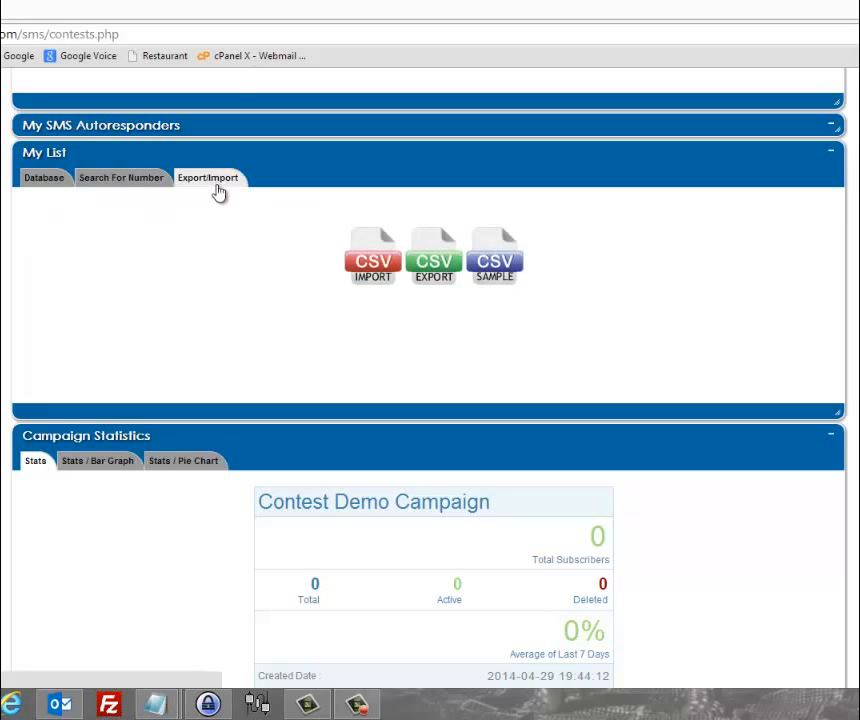
pyautogui.click(38, 180)
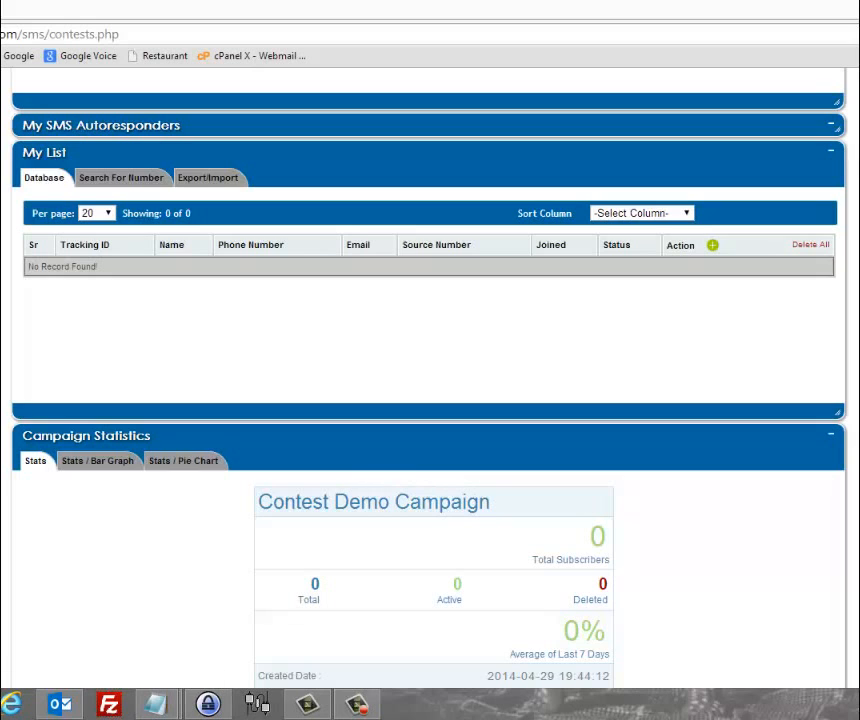
# Review the bar graph and pie chart views of the Campaign Statistics, including the pie chart's start date calendar
pyautogui.scroll(-3, 740, 372)
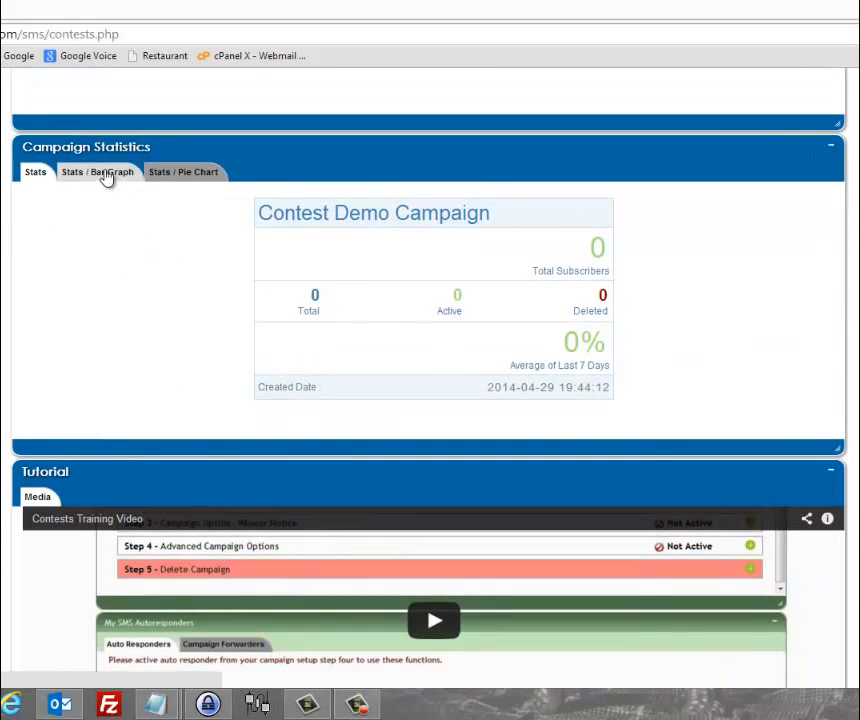
pyautogui.click(107, 174)
pyautogui.click(172, 178)
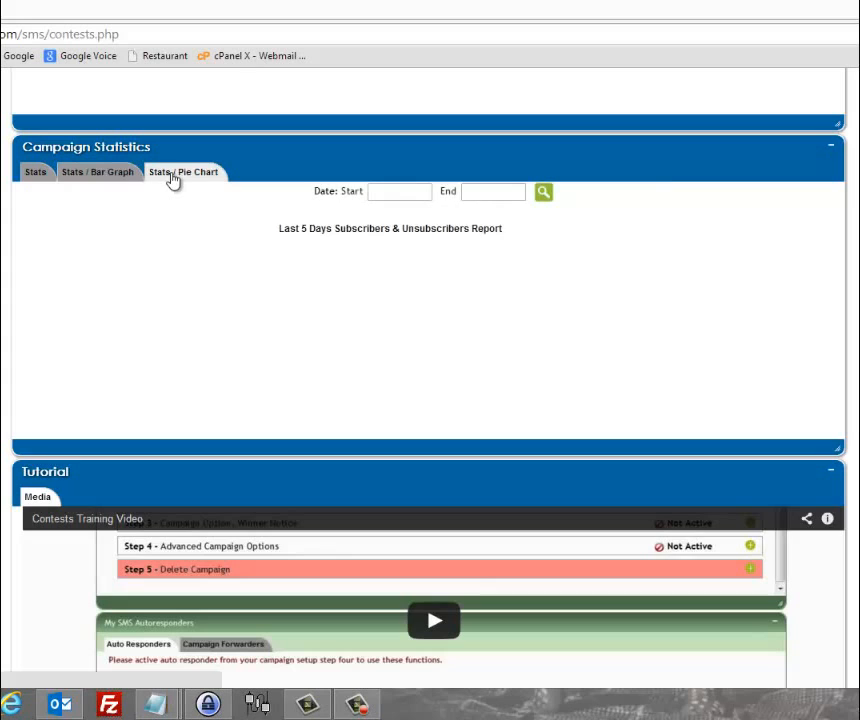
pyautogui.click(403, 192)
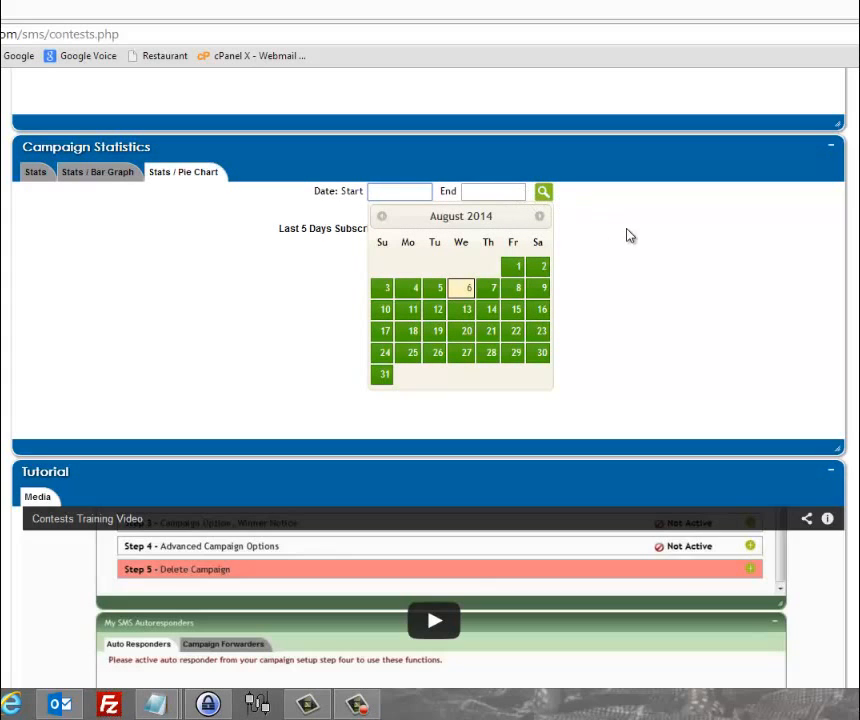
# Collapse the Campaign Statistics section and place the cursor in the Campaign Notes text area
pyautogui.click(830, 147)
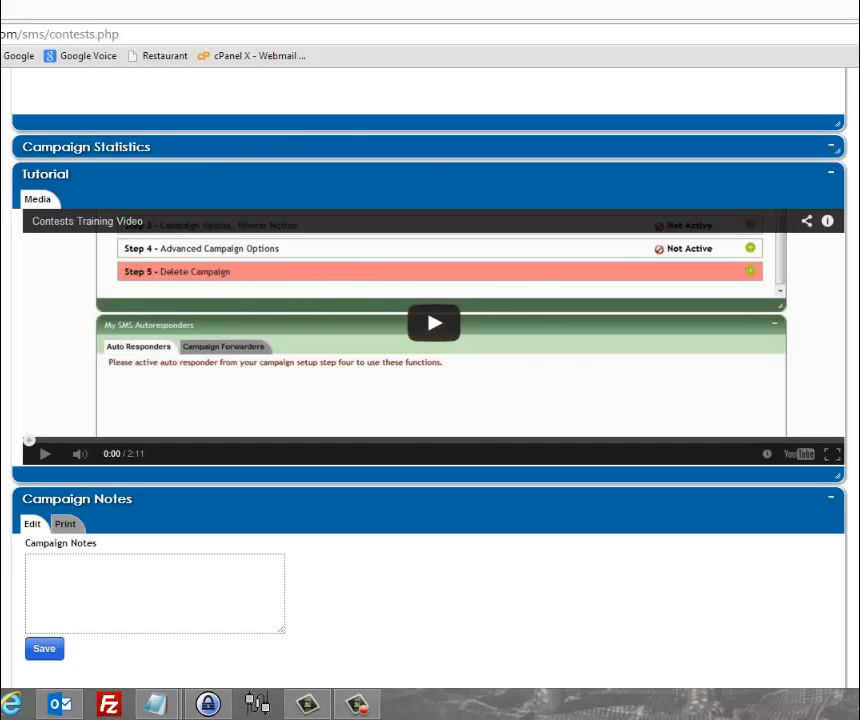
pyautogui.click(74, 576)
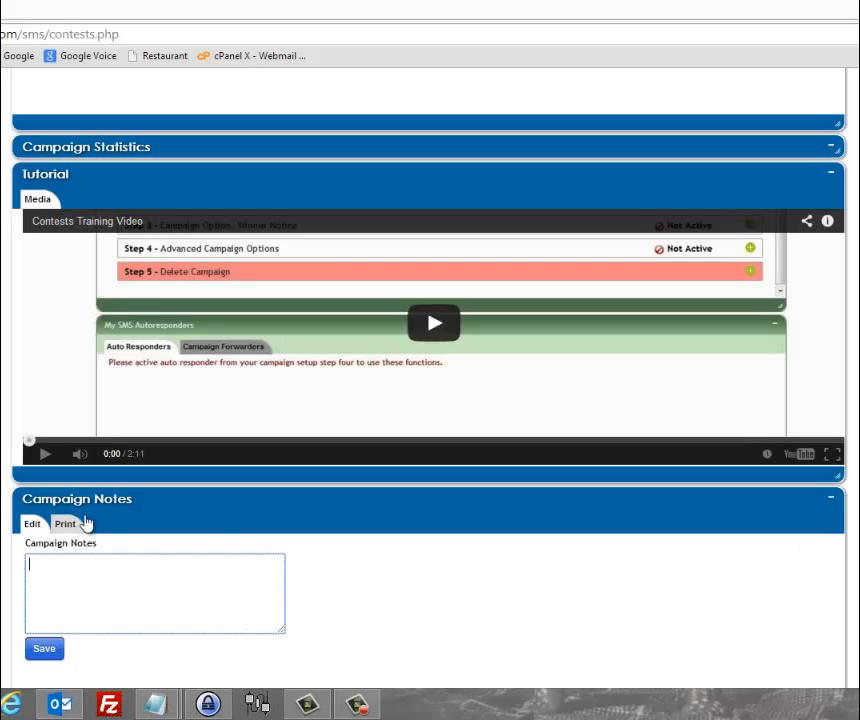
pyautogui.scroll(15, 430, 360)
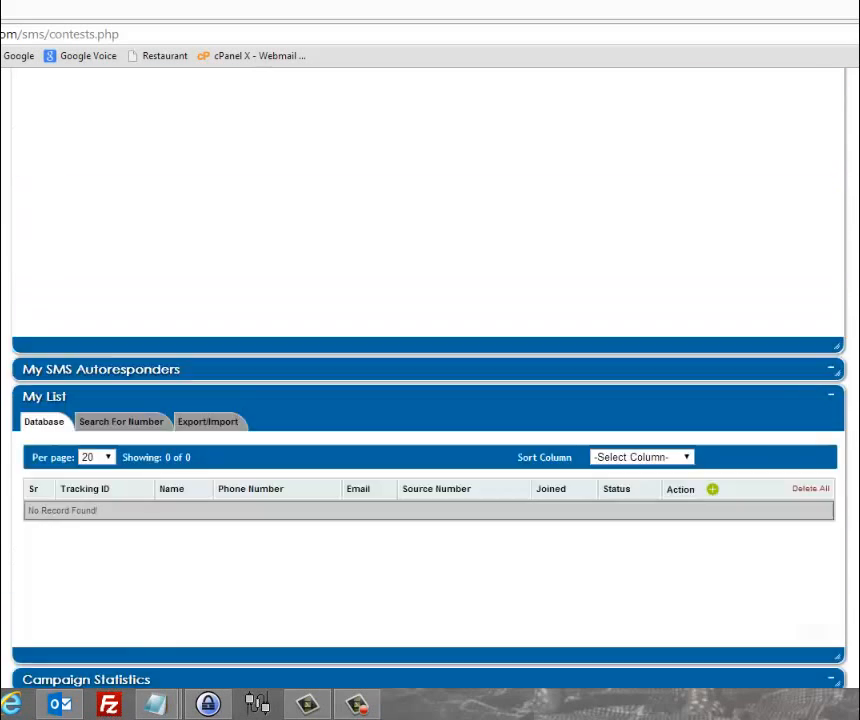